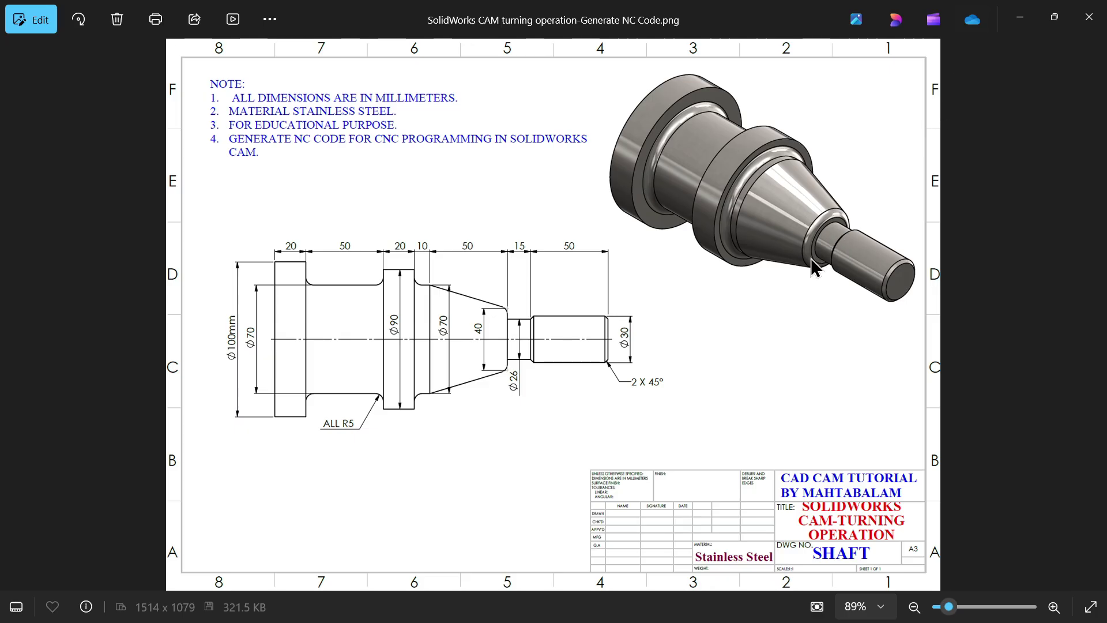
Step: Zoom and pan the stepped shaft drawing in Photos to read its dimensions and title block
{"action": "scroll", "coordinate": [463, 264], "scroll_direction": "up", "scroll_amount": 1}
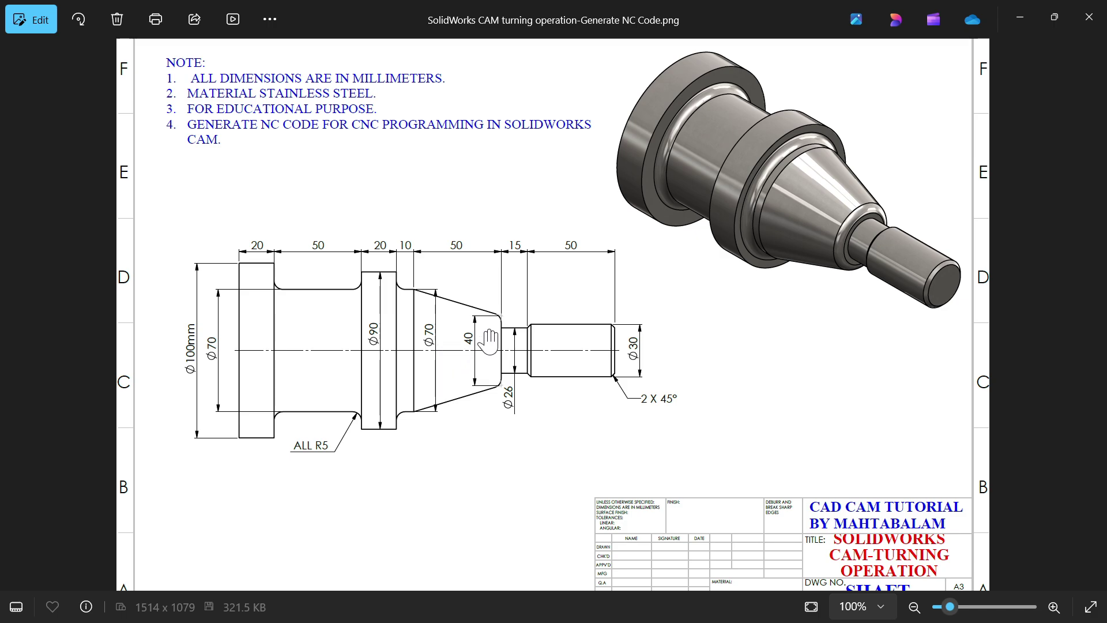
{"action": "scroll", "coordinate": [467, 349], "scroll_direction": "up", "scroll_amount": 1}
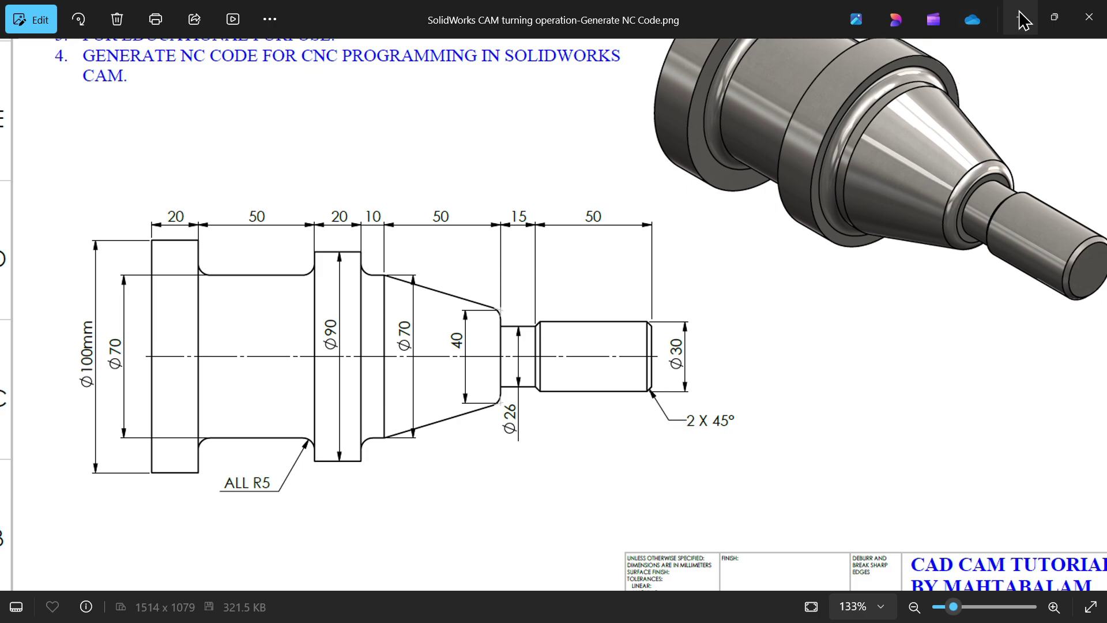
{"action": "scroll", "coordinate": [570, 267], "scroll_direction": "up", "scroll_amount": 2}
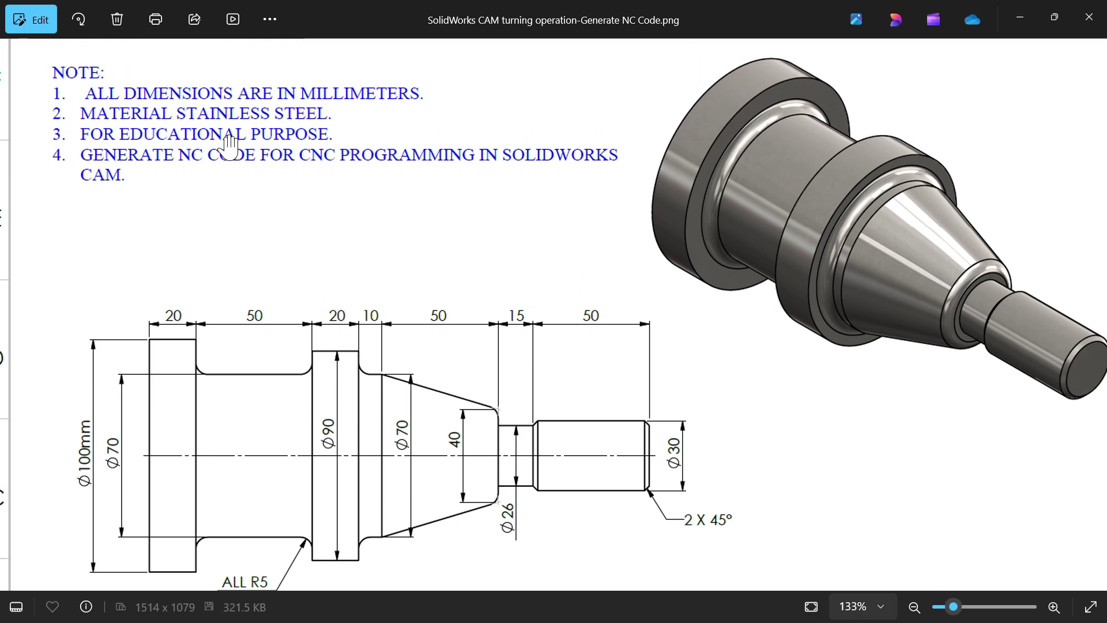
{"action": "left_click_drag", "start_coordinate": [632, 287], "coordinate": [647, 142]}
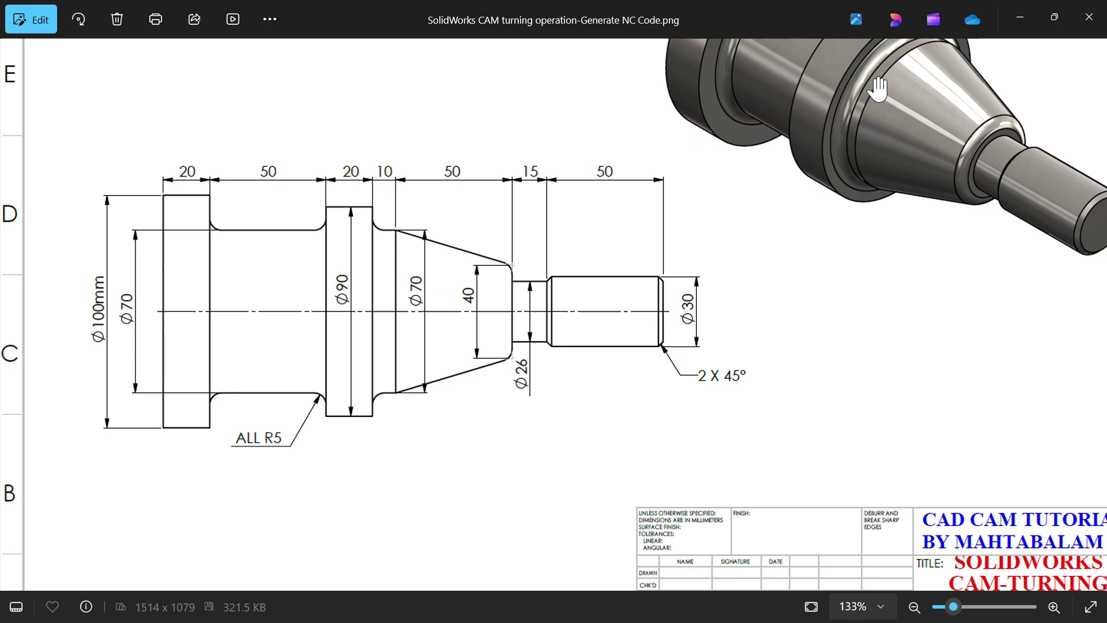
Step: Minimize Photos and start a new sketch on the Front Plane
{"action": "left_click", "coordinate": [1021, 19]}
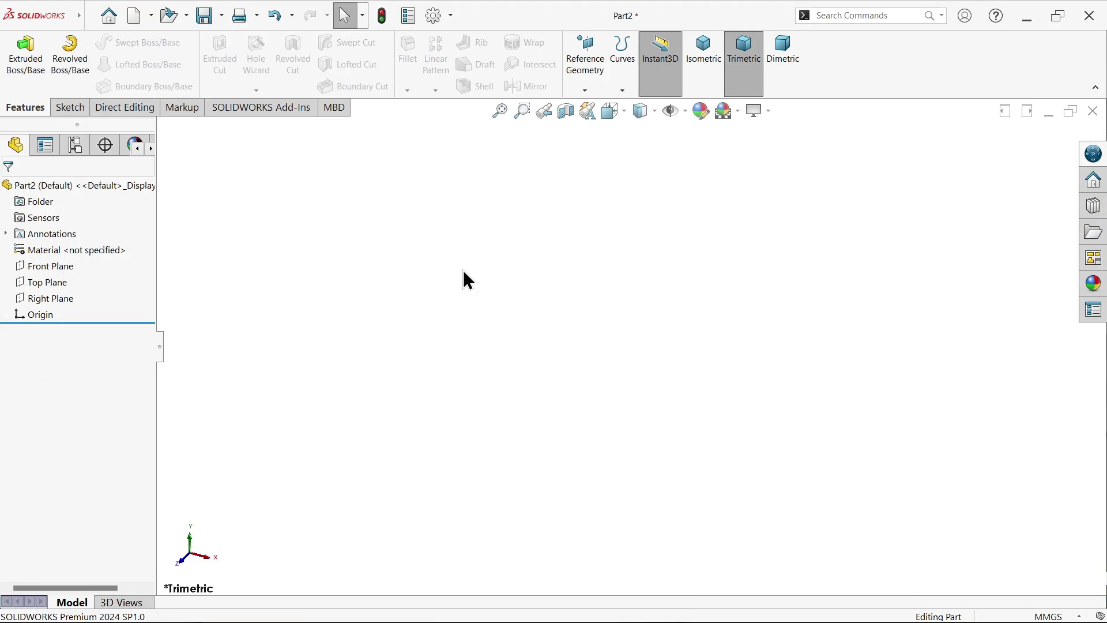
{"action": "left_click", "coordinate": [54, 265]}
{"action": "left_click", "coordinate": [66, 247]}
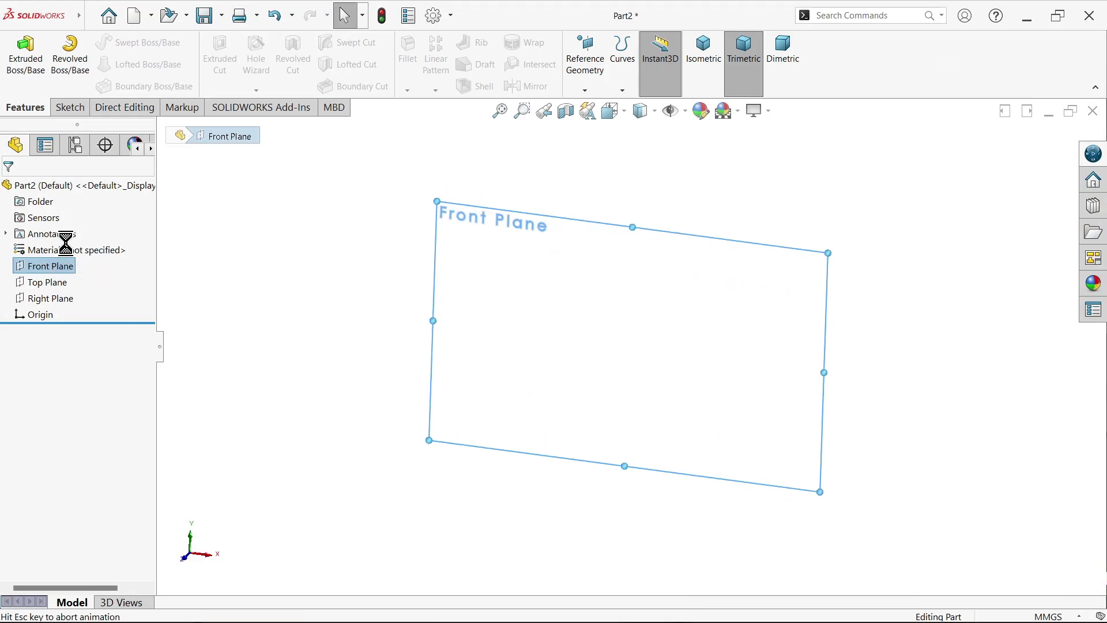
Step: Draw the bottom edge, right end, small step, neck groove and taper of the profile
{"action": "left_click", "coordinate": [96, 42]}
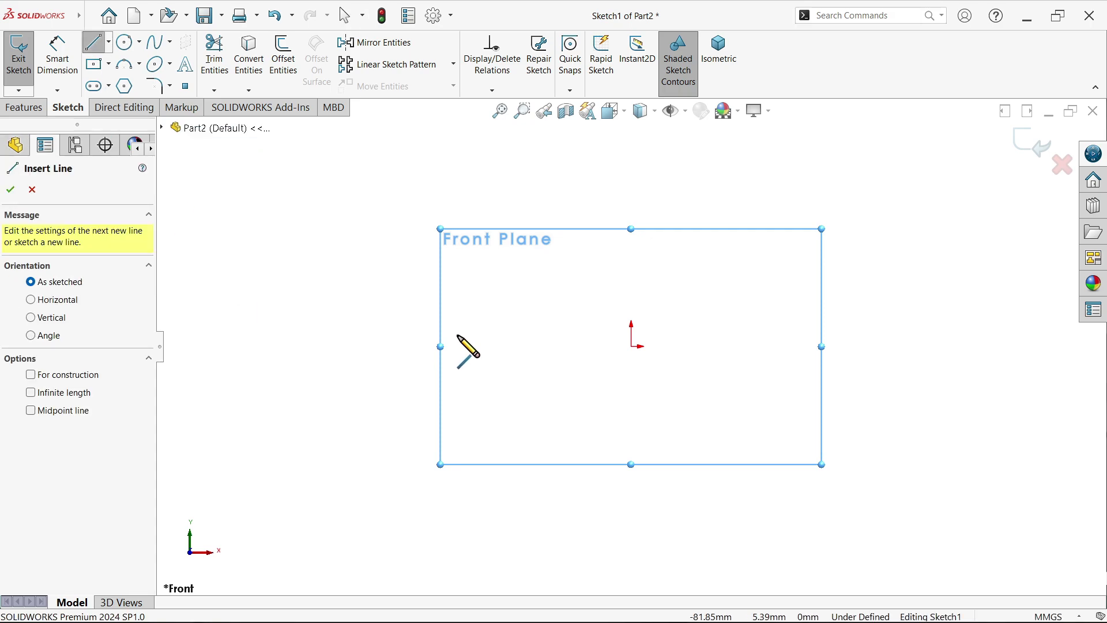
{"action": "left_click", "coordinate": [502, 345]}
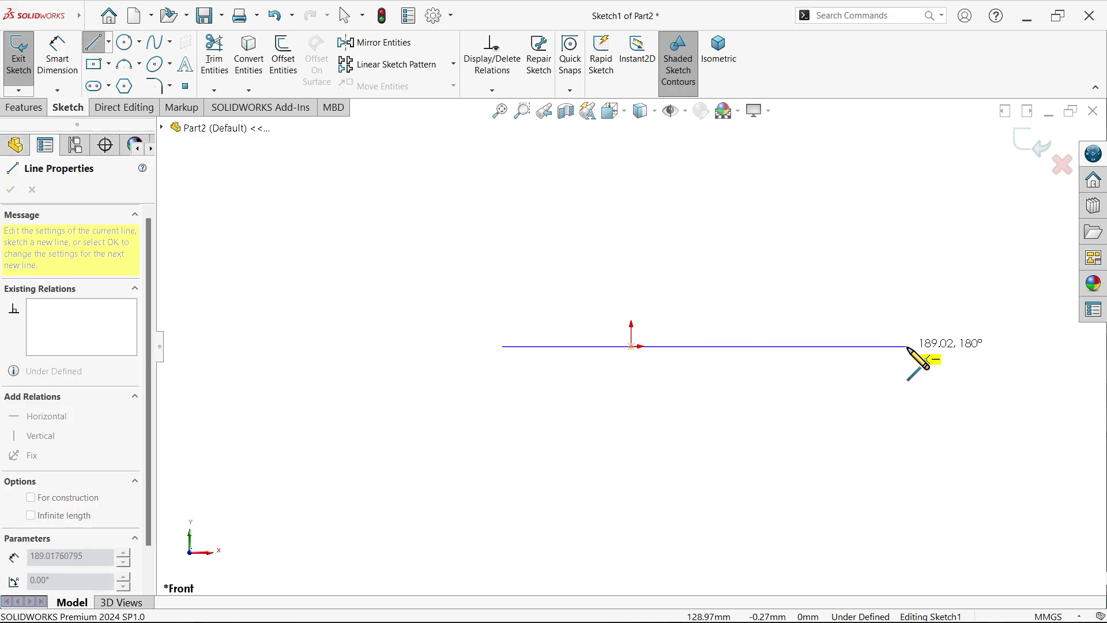
{"action": "left_click", "coordinate": [907, 346]}
{"action": "left_click", "coordinate": [908, 300]}
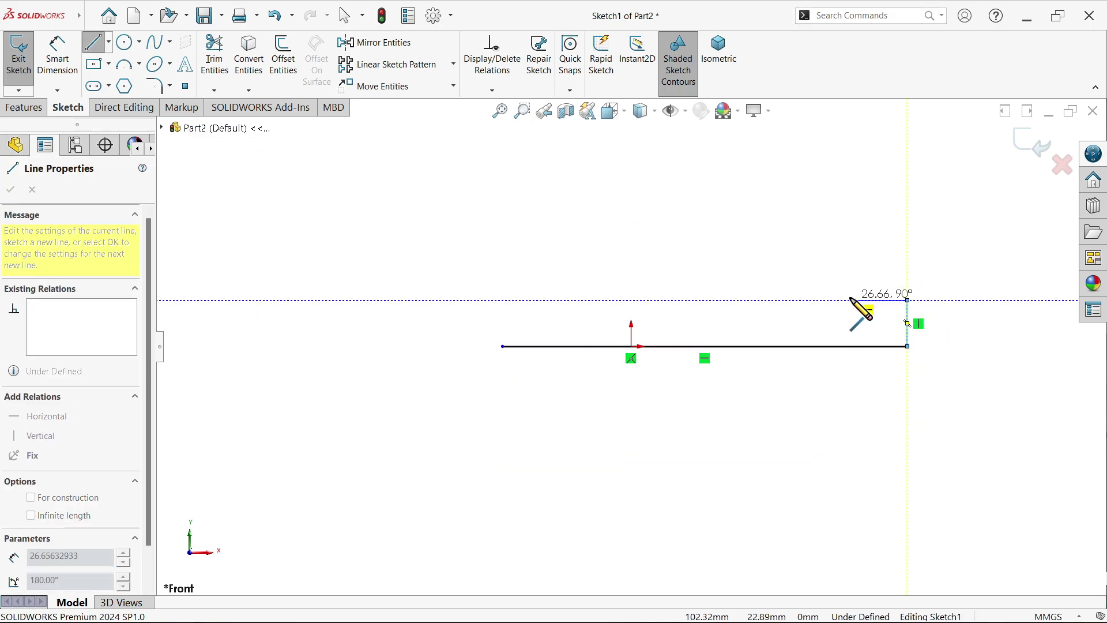
{"action": "left_click", "coordinate": [849, 300]}
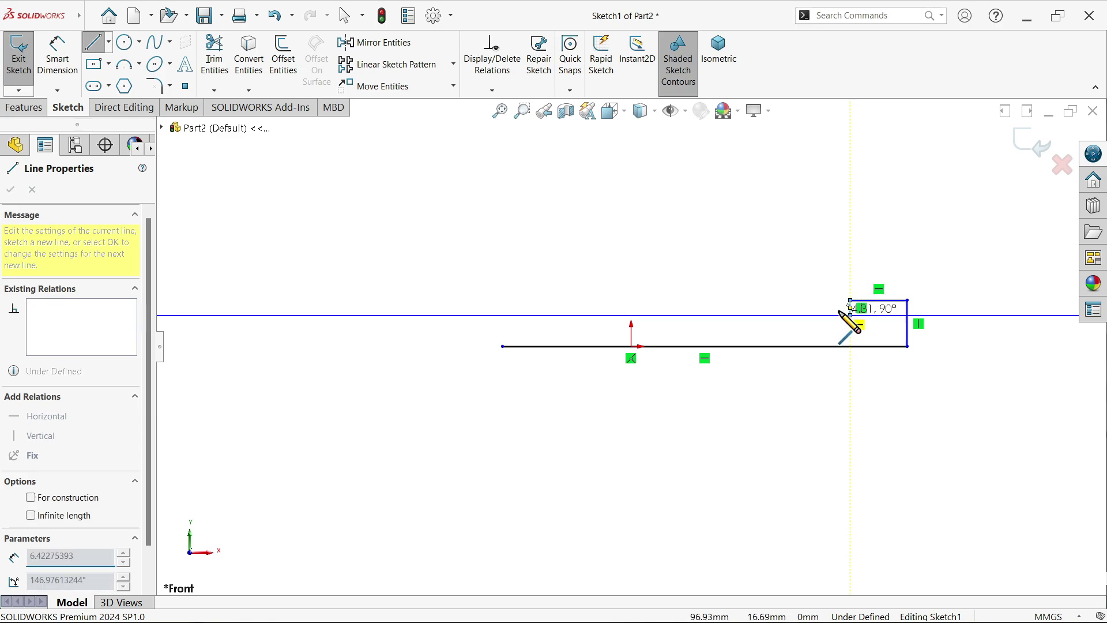
{"action": "left_click", "coordinate": [850, 315]}
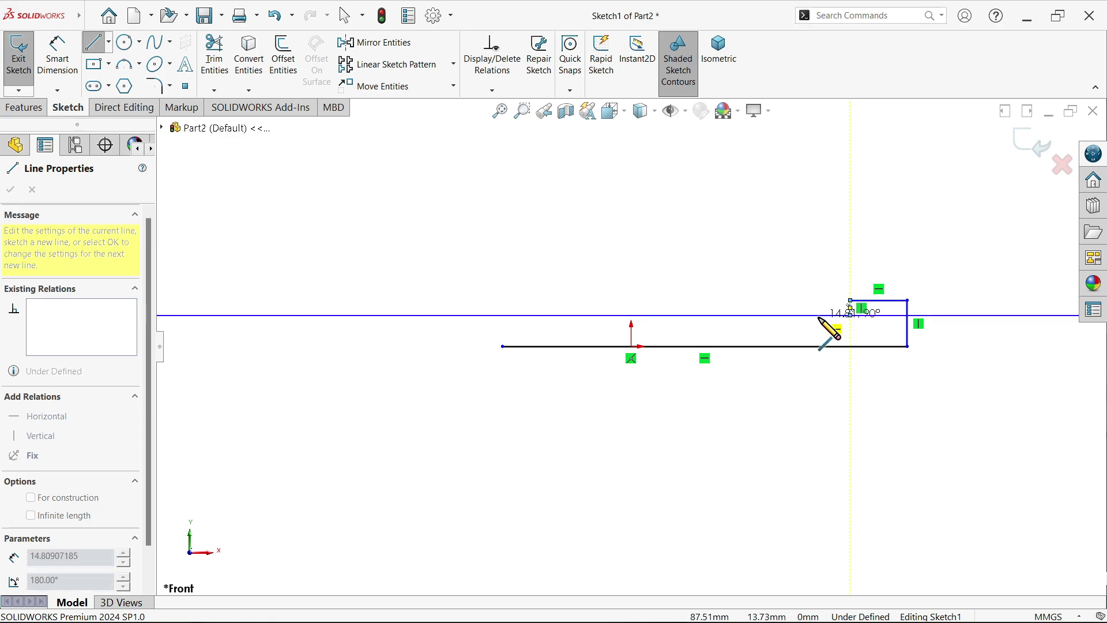
{"action": "left_click", "coordinate": [820, 286]}
{"action": "left_click", "coordinate": [734, 241]}
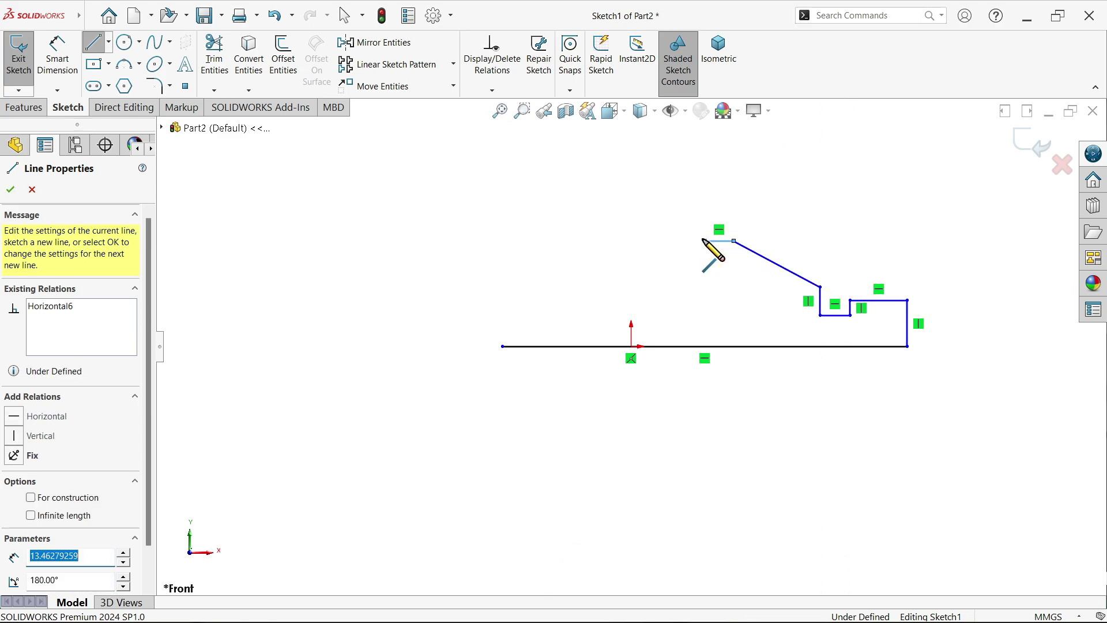
{"action": "left_click", "coordinate": [704, 216]}
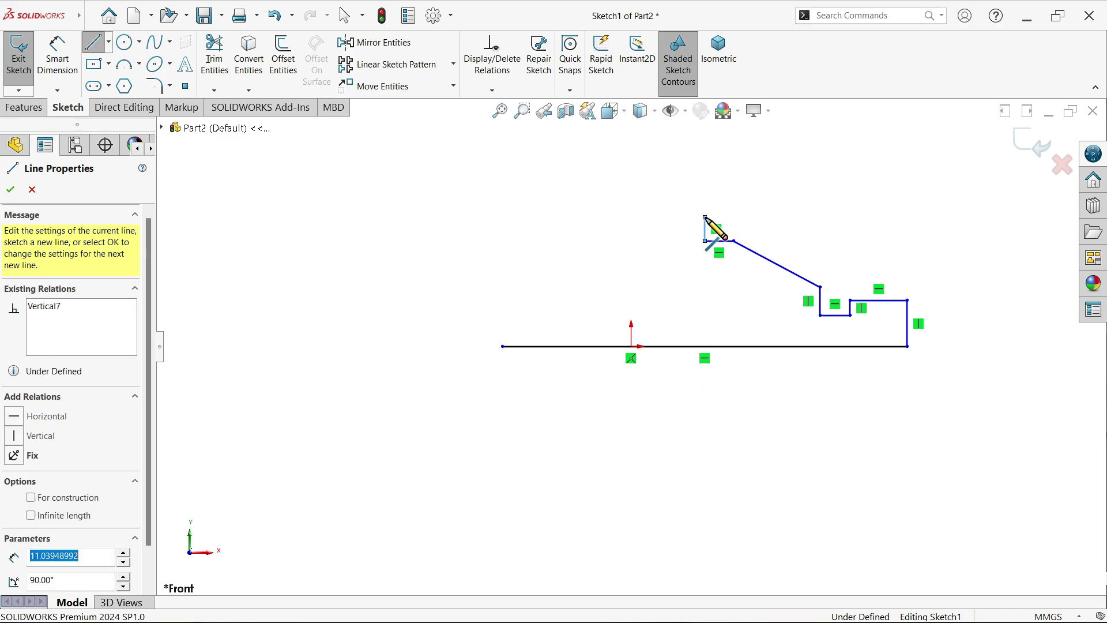
Step: Draw the collar, middle section and flange, closing the profile at its start point
{"action": "left_click", "coordinate": [656, 218]}
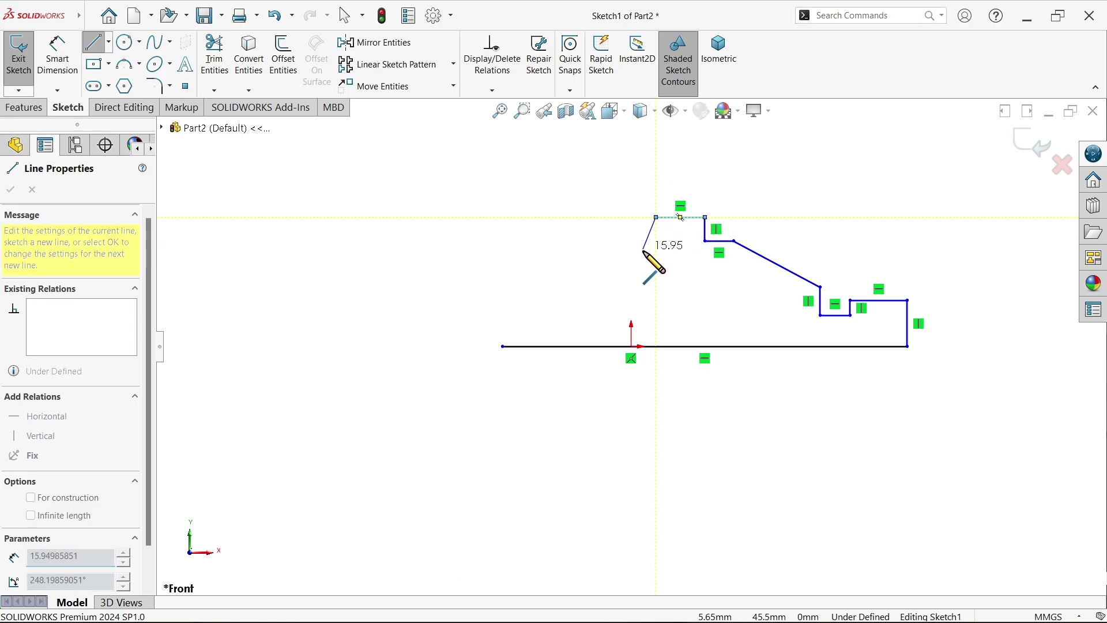
{"action": "left_click", "coordinate": [655, 241]}
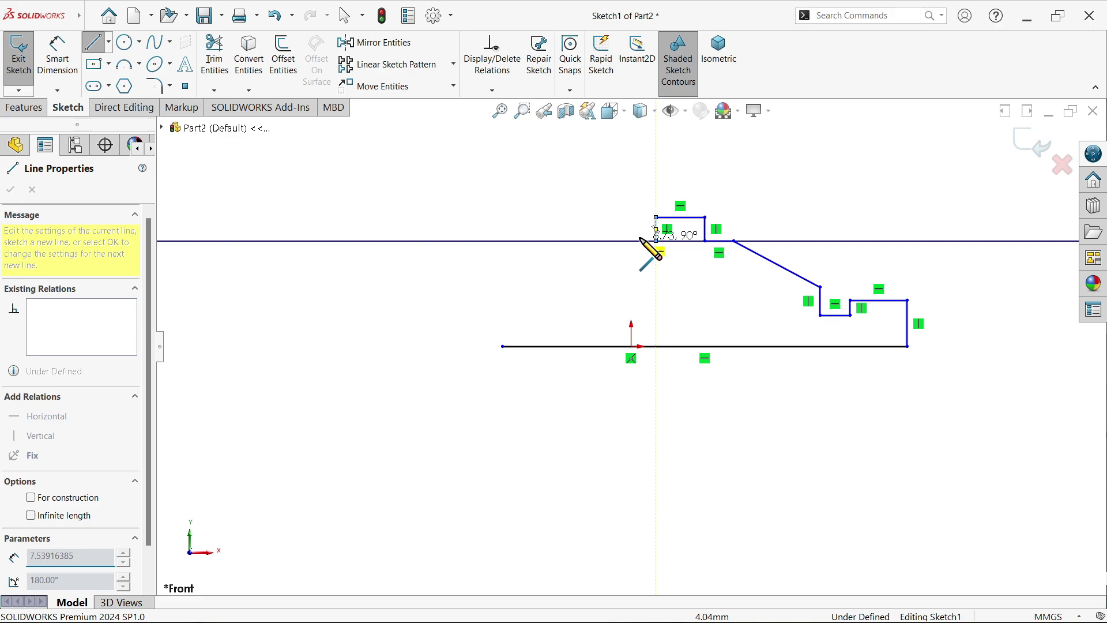
{"action": "double_click", "coordinate": [556, 240]}
{"action": "left_click", "coordinate": [556, 241]}
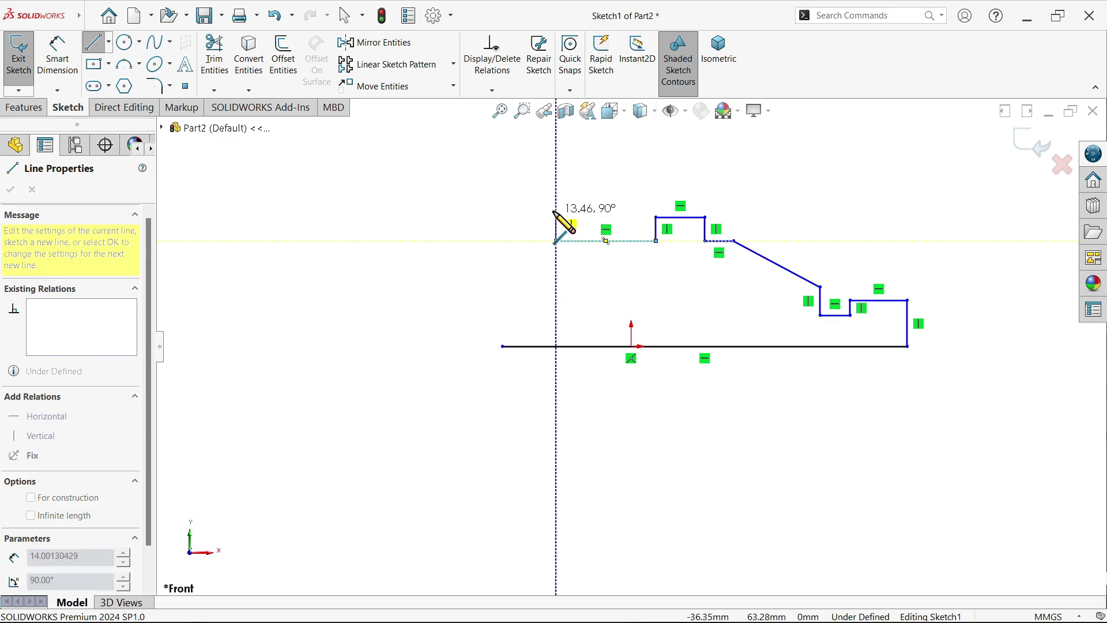
{"action": "left_click", "coordinate": [555, 203]}
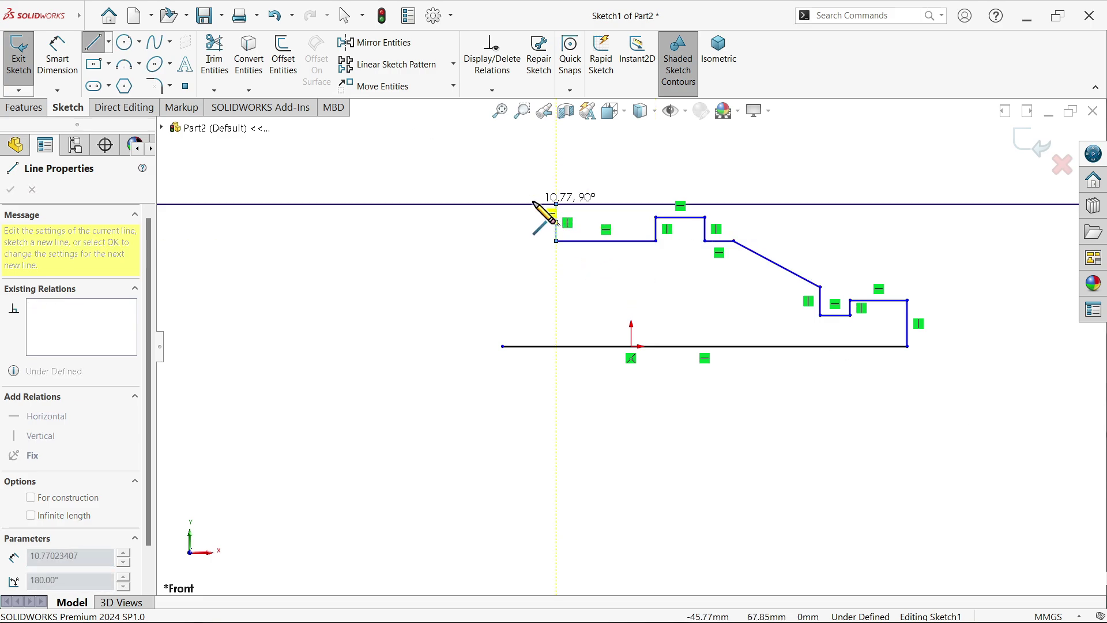
{"action": "left_click", "coordinate": [502, 203]}
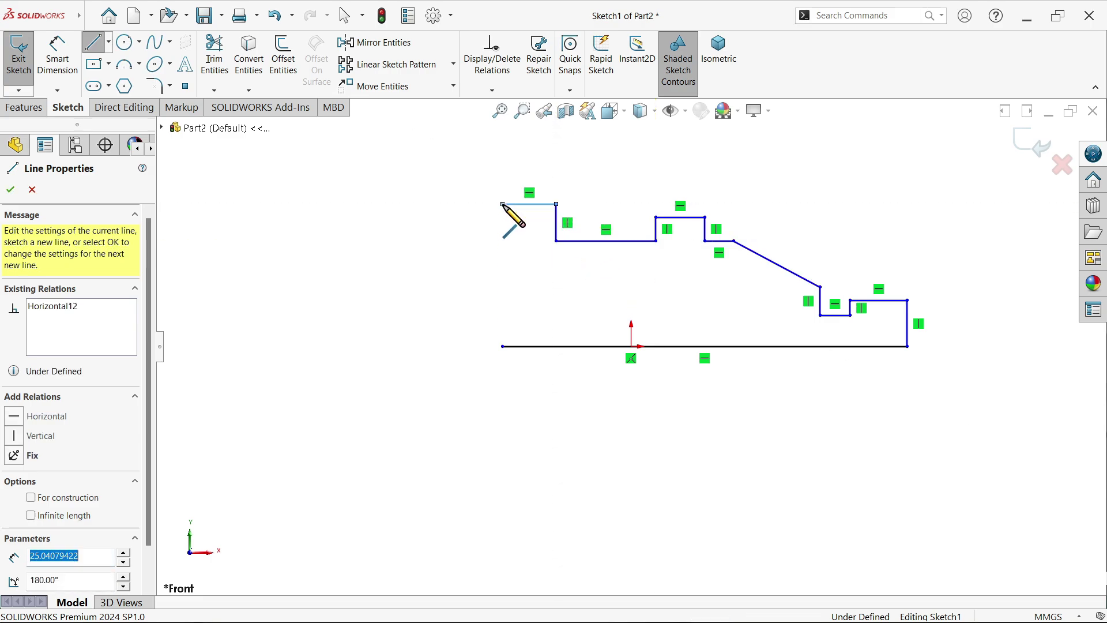
{"action": "left_click", "coordinate": [503, 347]}
{"action": "right_click", "coordinate": [447, 323]}
{"action": "left_click", "coordinate": [469, 321]}
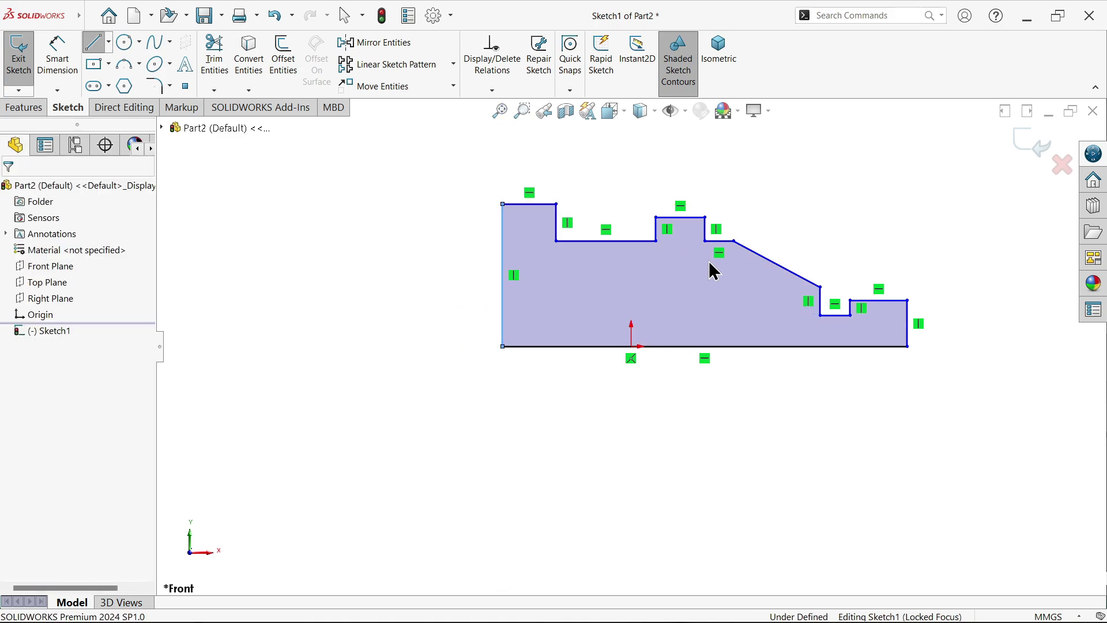
{"action": "key", "text": "f"}
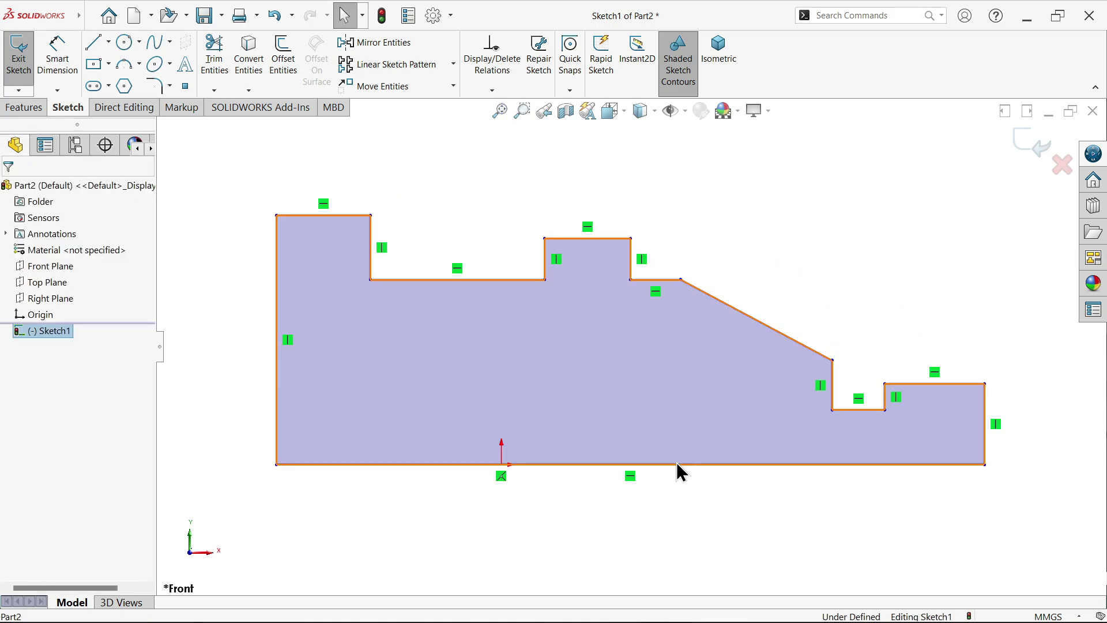
Step: Convert only the bottom edge to construction geometry as the revolve centerline
{"action": "left_click", "coordinate": [676, 462]}
{"action": "left_click", "coordinate": [711, 425]}
{"action": "key", "text": "z"}
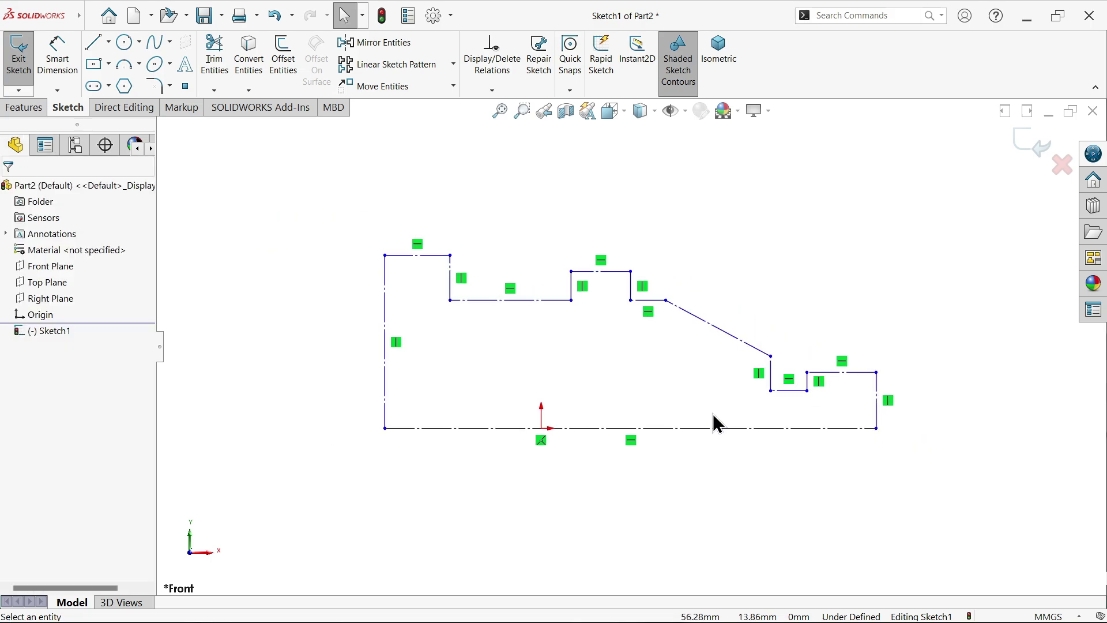
{"action": "left_click", "coordinate": [274, 16]}
{"action": "scroll", "coordinate": [663, 395], "scroll_direction": "down", "scroll_amount": 3}
{"action": "left_click", "coordinate": [676, 488]}
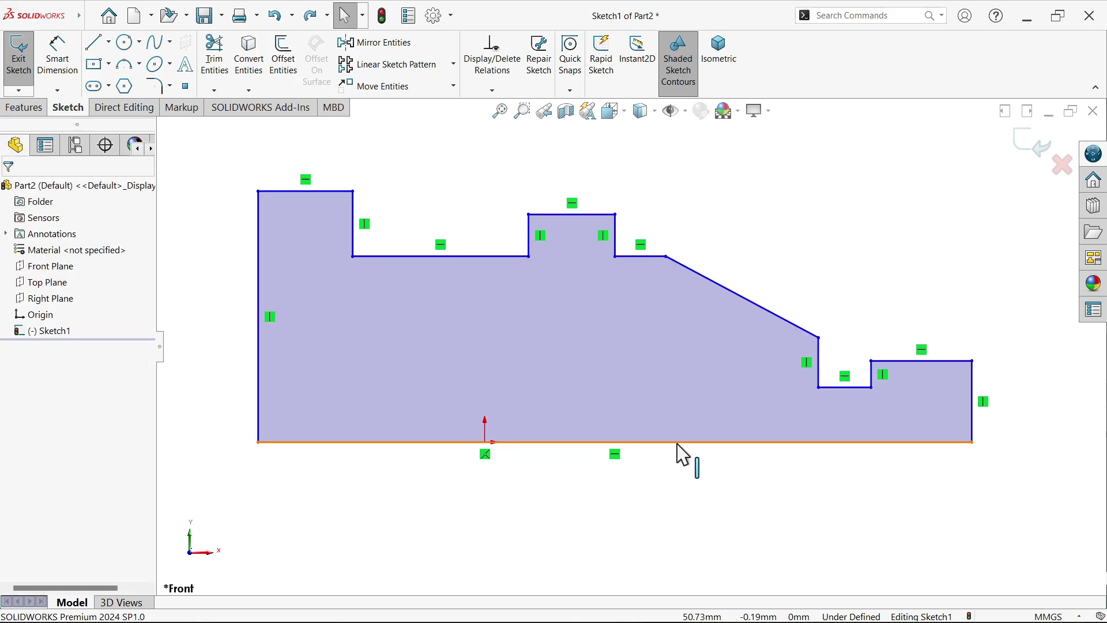
{"action": "left_click", "coordinate": [679, 443]}
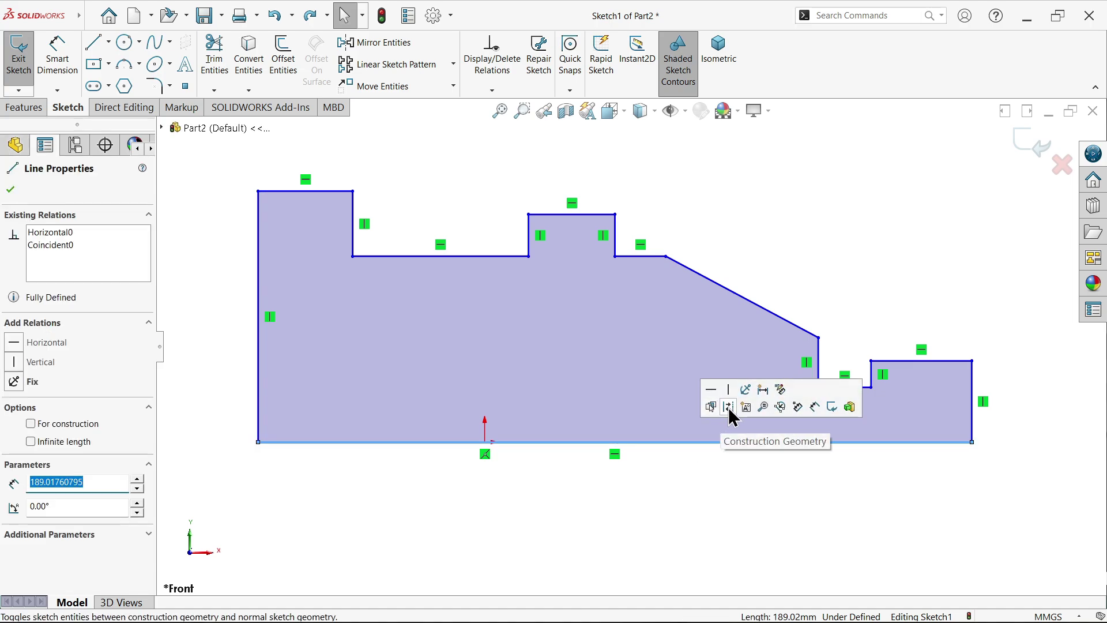
{"action": "left_click", "coordinate": [732, 415]}
{"action": "left_click", "coordinate": [57, 60]}
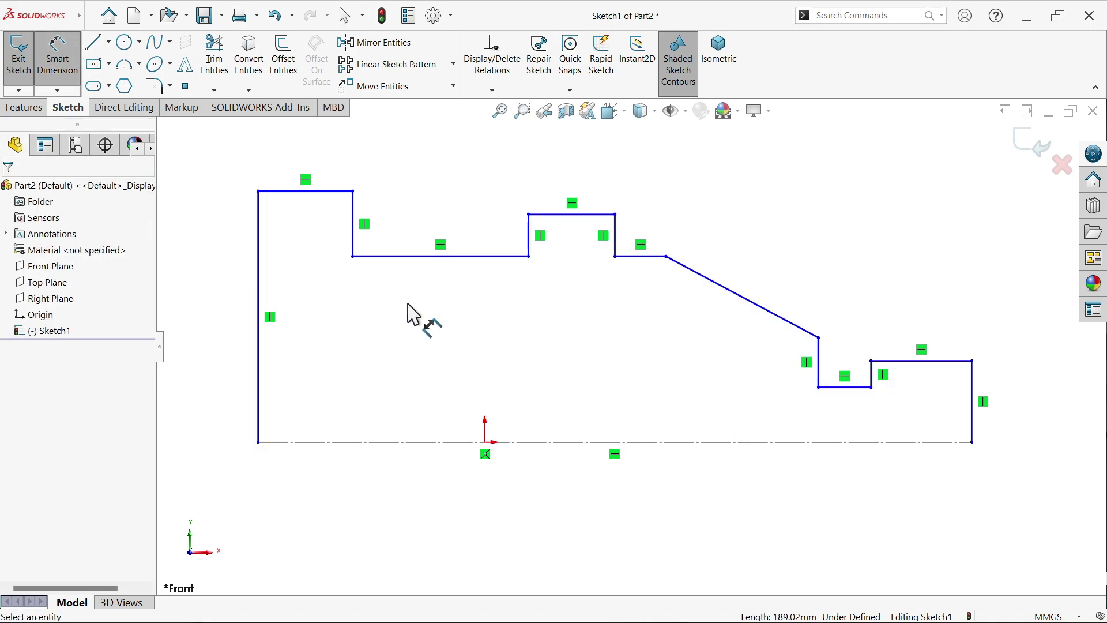
{"action": "scroll", "coordinate": [421, 323], "scroll_direction": "up", "scroll_amount": 2}
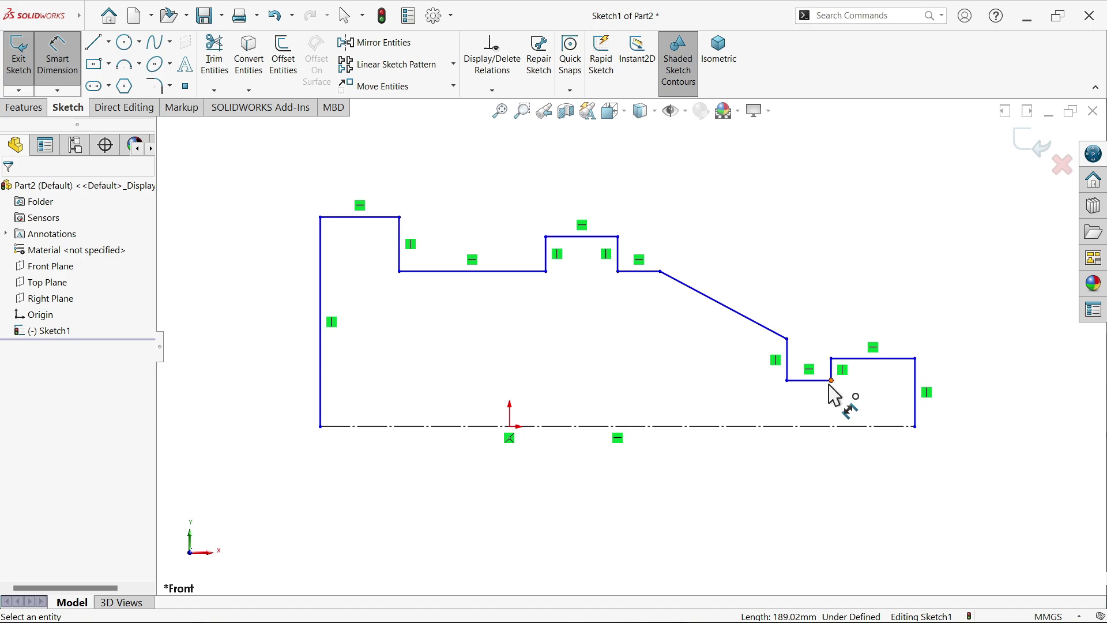
Step: Dimension the right-hand lengths: small step 50, groove 15 and taper 50 mm
{"action": "left_click", "coordinate": [890, 358]}
{"action": "left_click", "coordinate": [876, 319]}
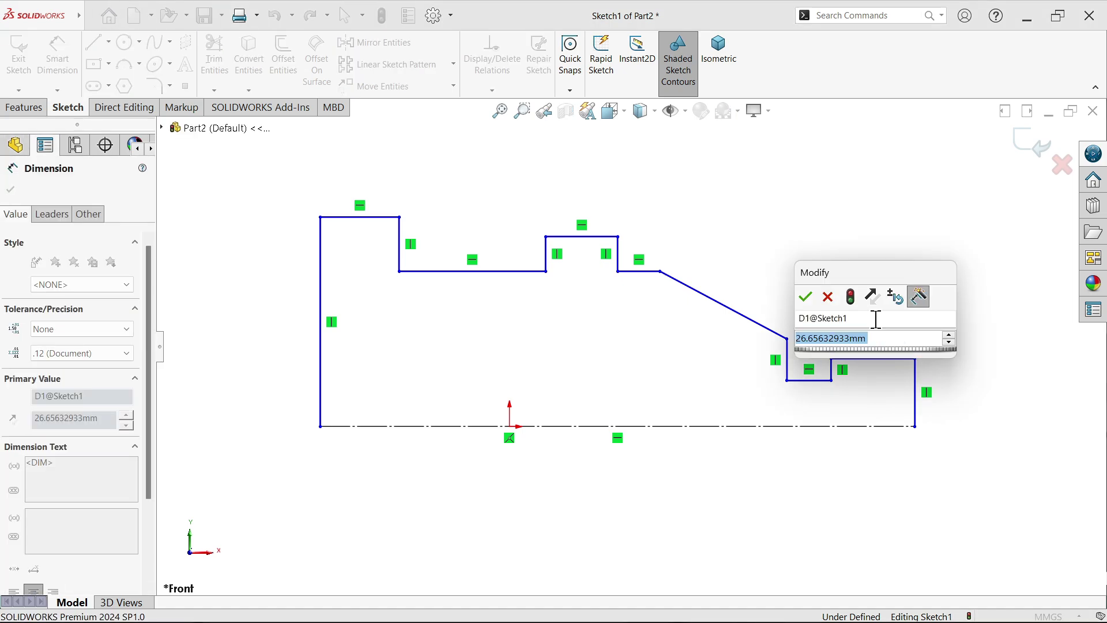
{"action": "type", "text": "50"}
{"action": "left_click", "coordinate": [805, 296]}
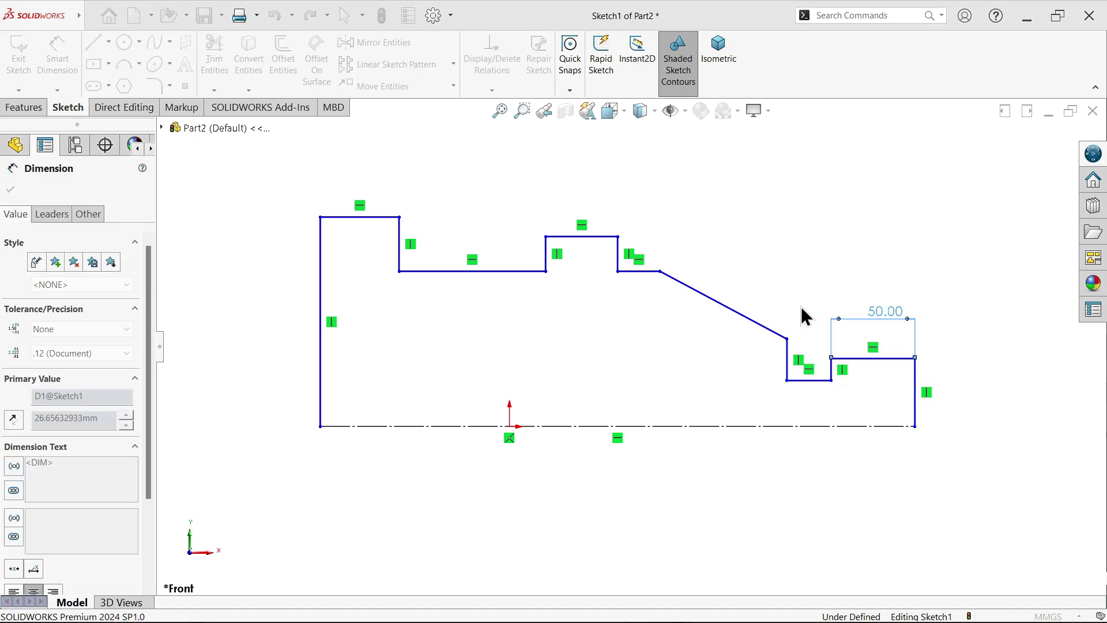
{"action": "left_click", "coordinate": [814, 380]}
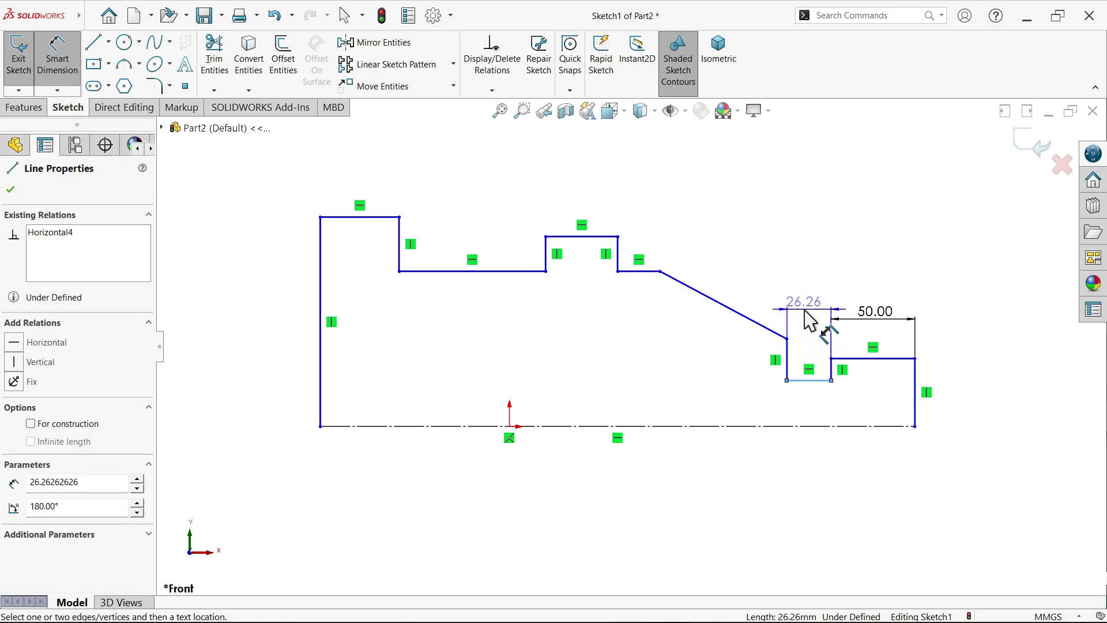
{"action": "left_click", "coordinate": [810, 320]}
{"action": "type", "text": "15"}
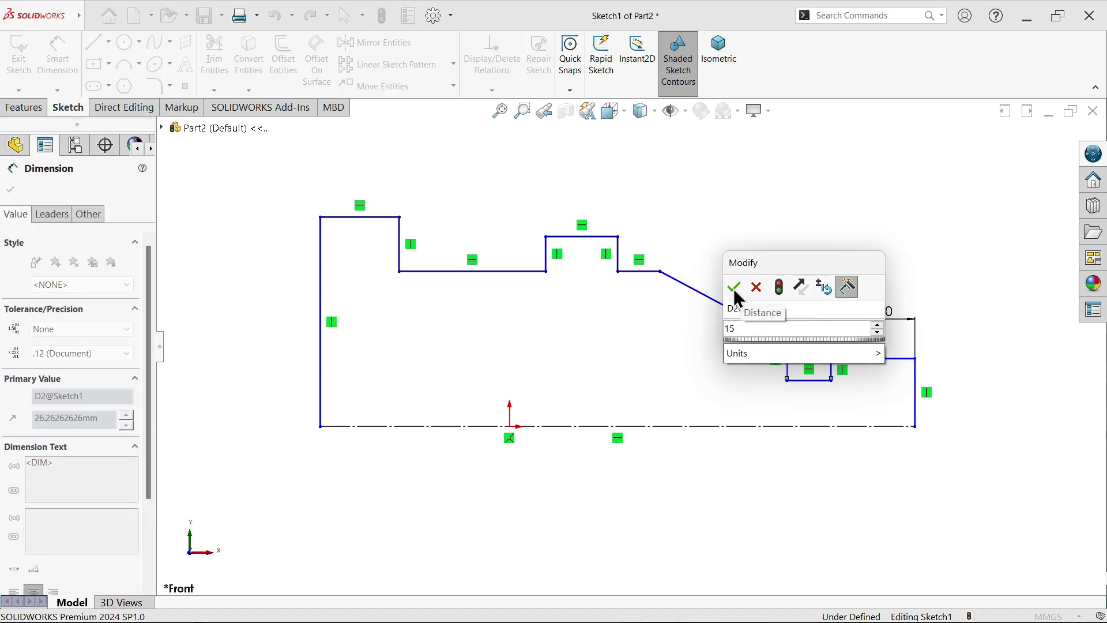
{"action": "left_click", "coordinate": [735, 288]}
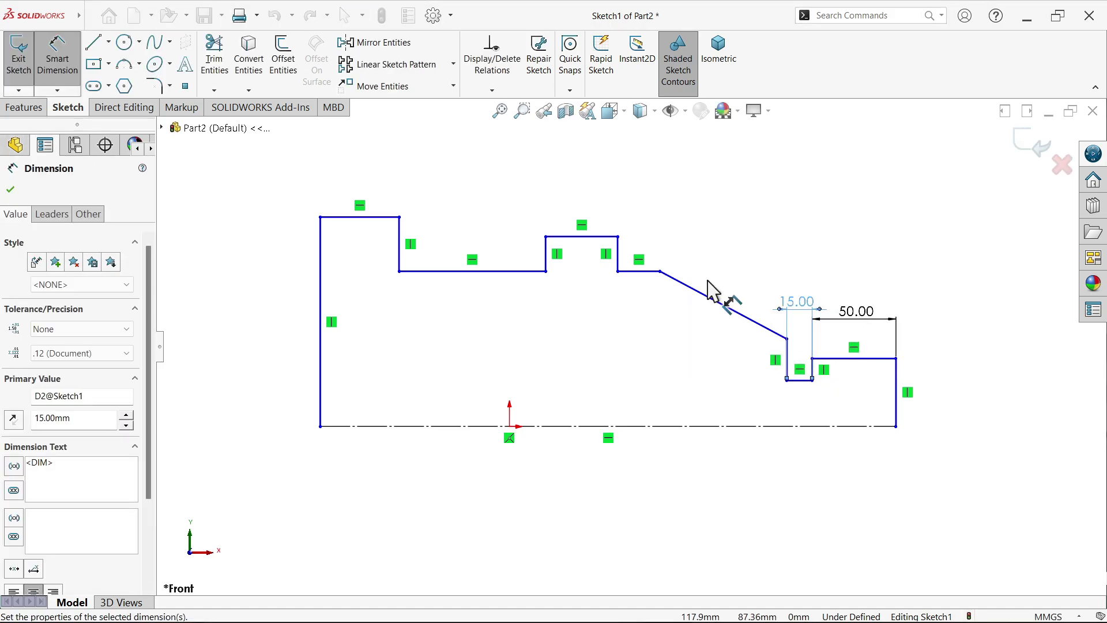
{"action": "scroll", "coordinate": [721, 300], "scroll_direction": "down", "scroll_amount": 1}
{"action": "left_click", "coordinate": [728, 317]}
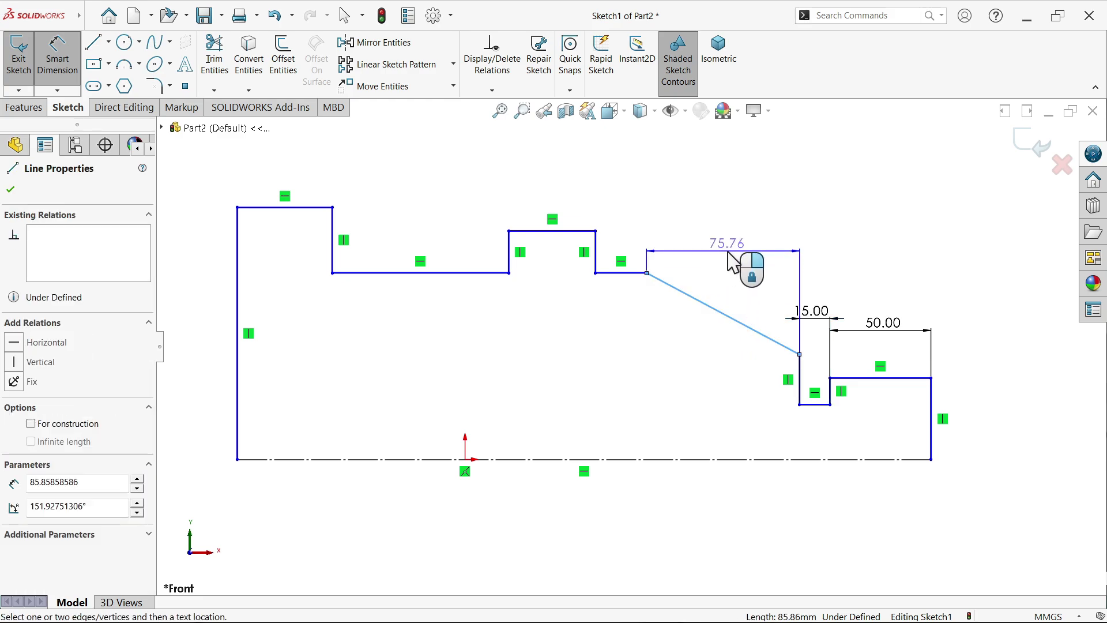
{"action": "left_click", "coordinate": [738, 271]}
{"action": "type", "text": "50"}
{"action": "left_click", "coordinate": [662, 228]}
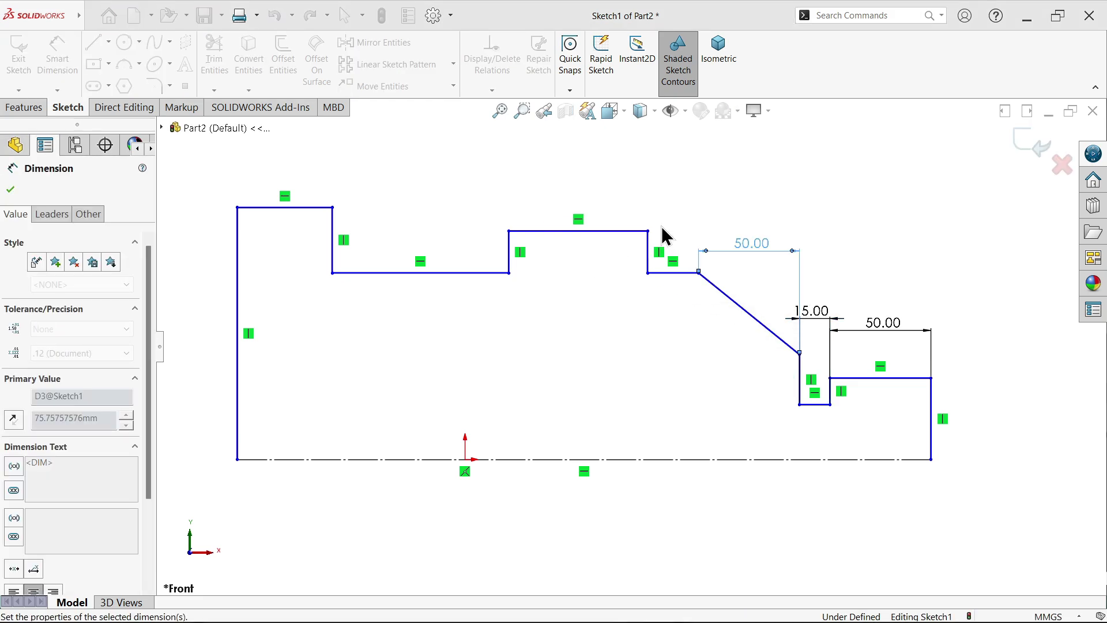
Step: Dimension the remaining horizontal lengths at 10, 12, 12 and 50 mm
{"action": "left_click", "coordinate": [683, 273]}
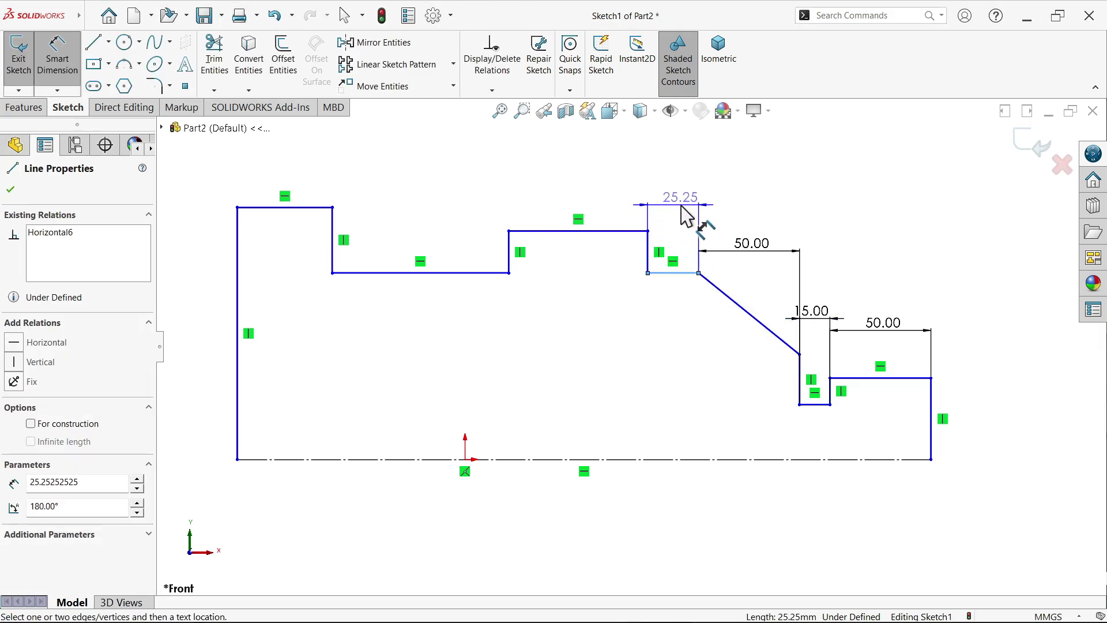
{"action": "left_click", "coordinate": [685, 220]}
{"action": "type", "text": "10"}
{"action": "left_click", "coordinate": [610, 184]}
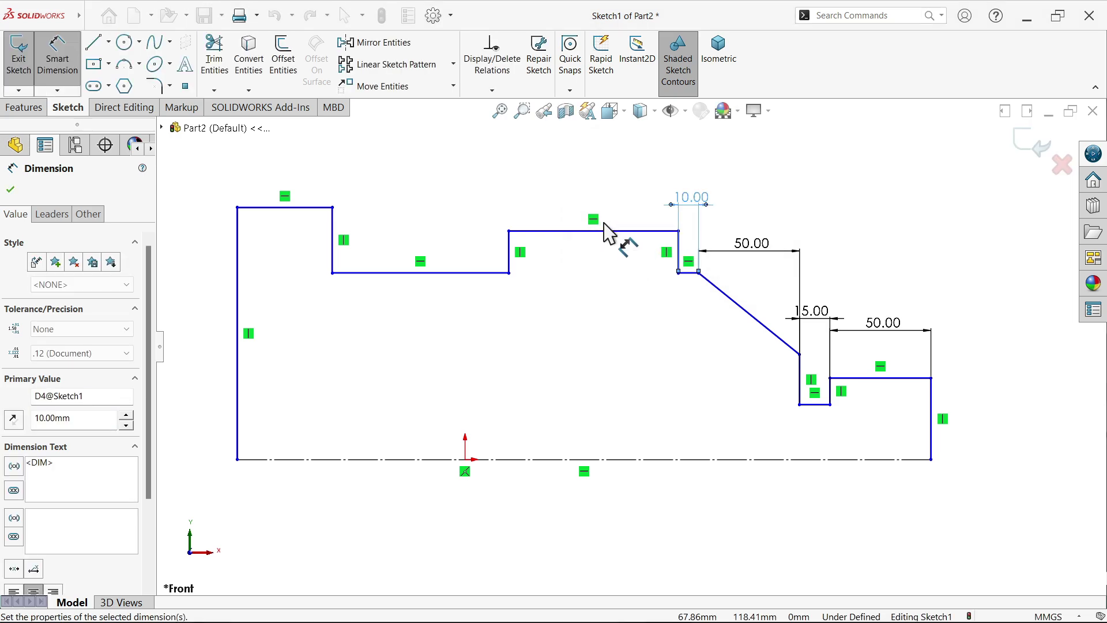
{"action": "left_click", "coordinate": [611, 231]}
{"action": "left_click", "coordinate": [602, 212]}
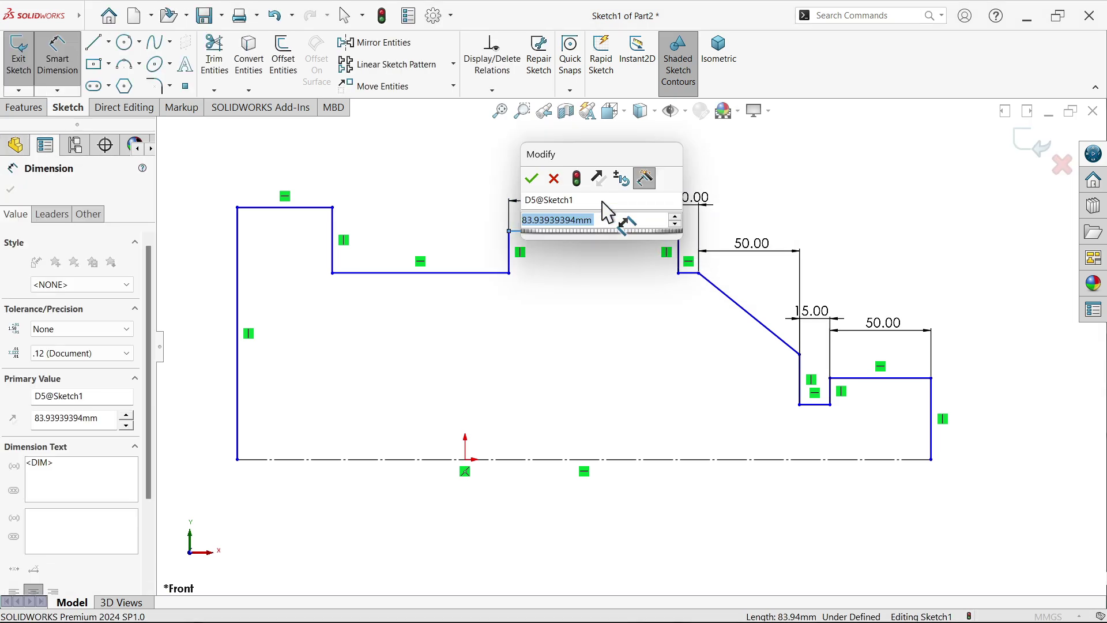
{"action": "type", "text": "12"}
{"action": "key", "text": "Return"}
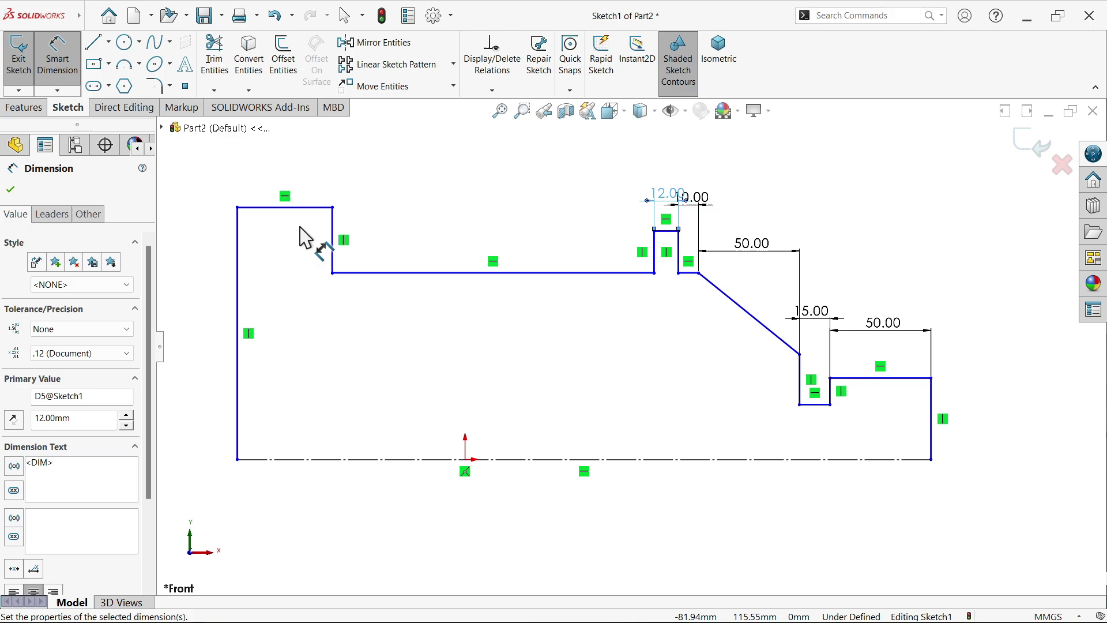
{"action": "left_click", "coordinate": [288, 207]}
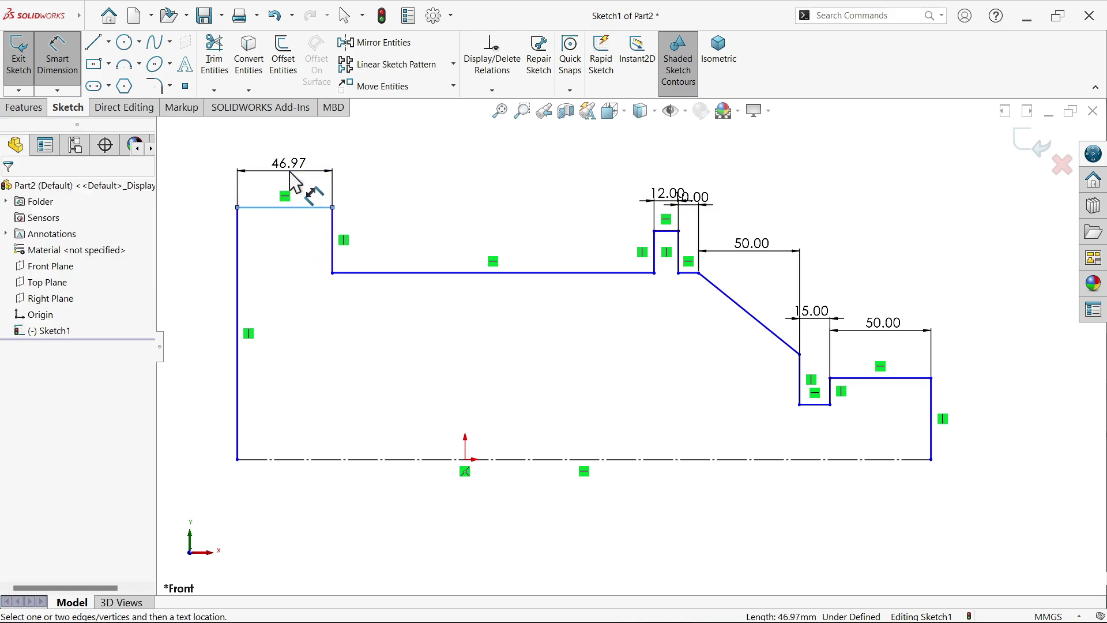
{"action": "left_click", "coordinate": [296, 188]}
{"action": "type", "text": "12"}
{"action": "key", "text": "Return"}
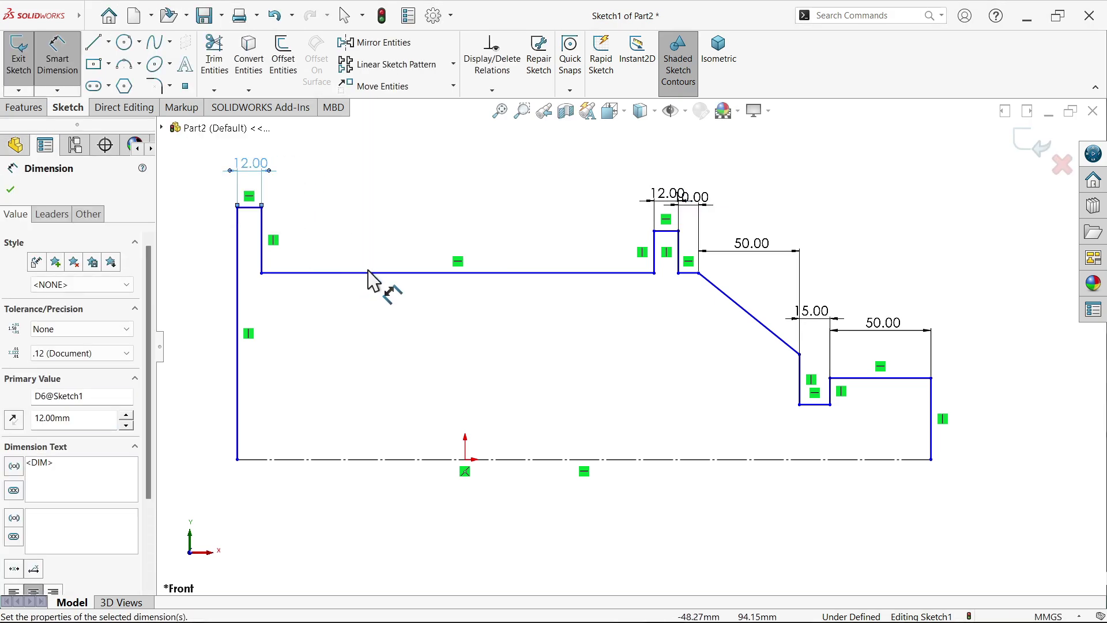
{"action": "left_click", "coordinate": [461, 273]}
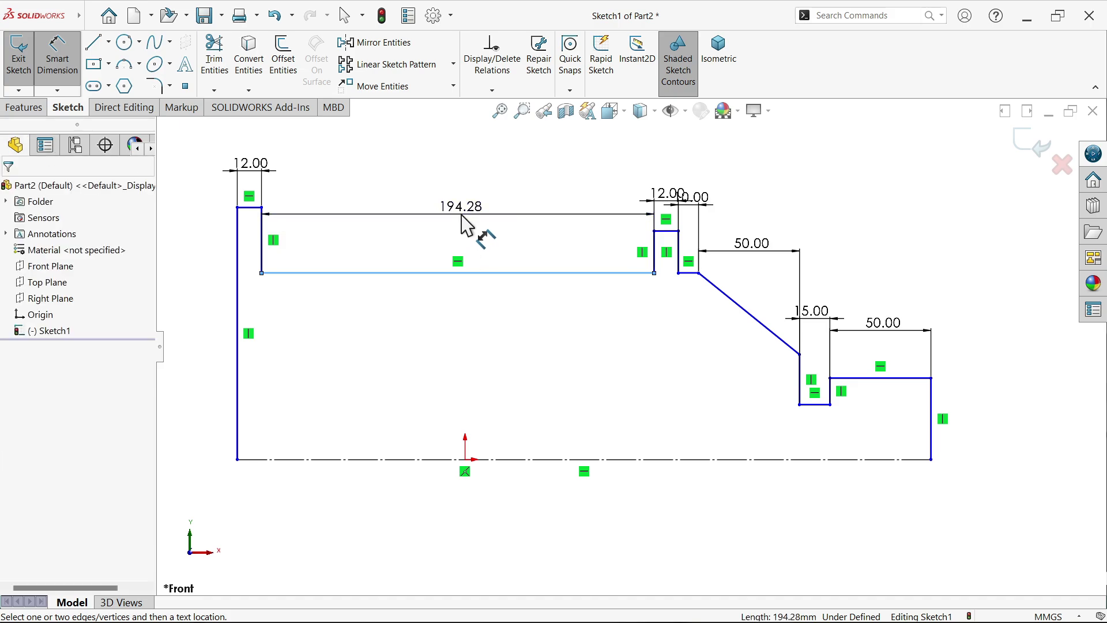
{"action": "left_click", "coordinate": [461, 213]}
{"action": "type", "text": "50"}
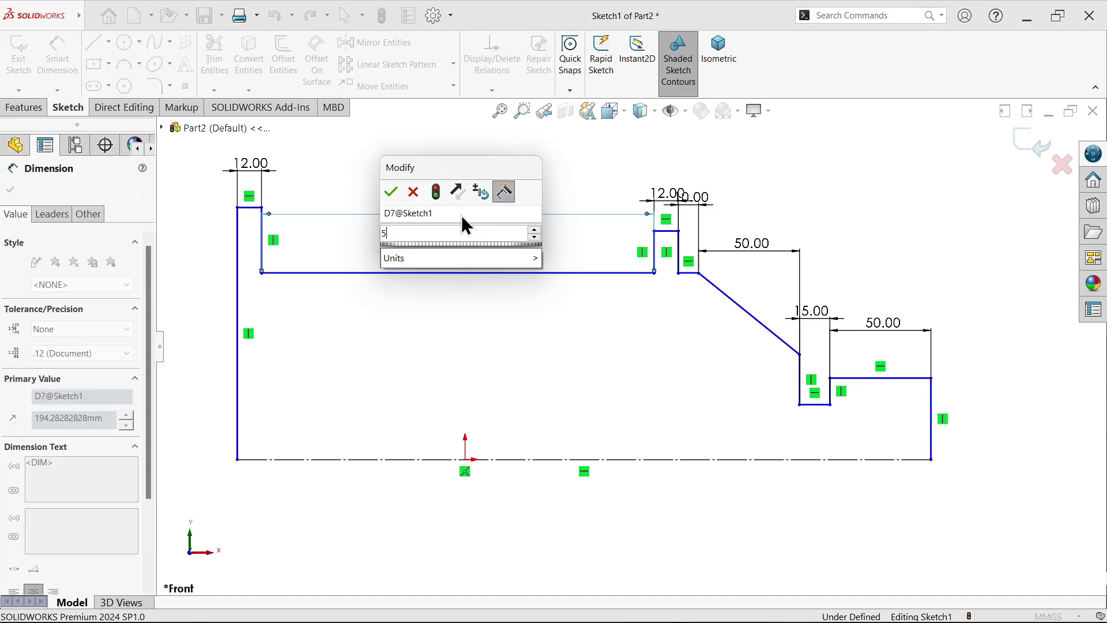
{"action": "key", "text": "Return"}
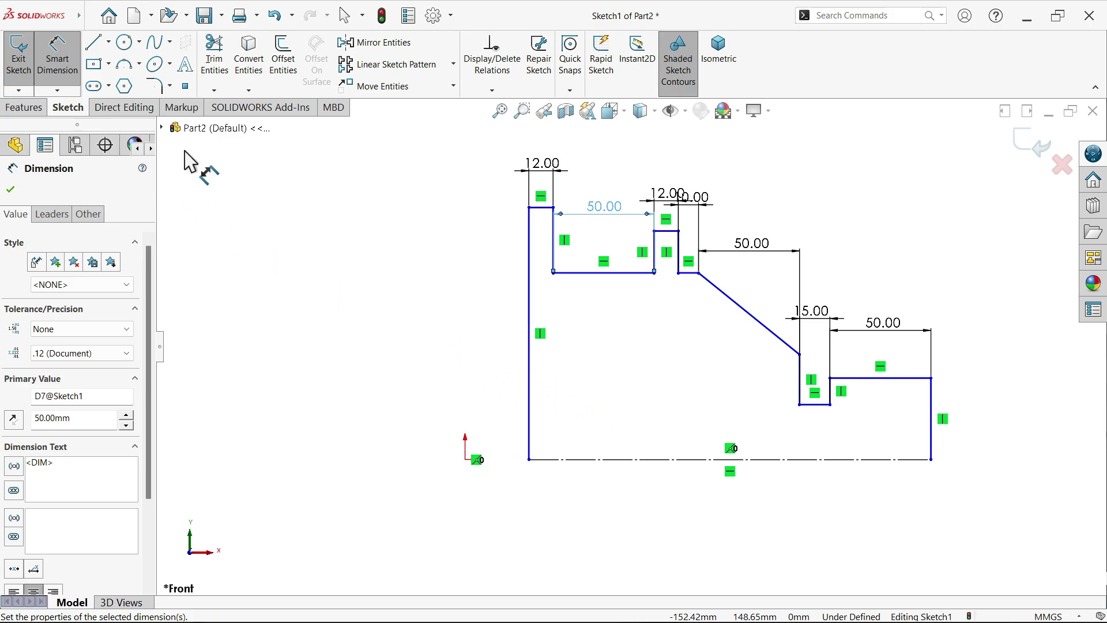
Step: Dimension the flange at 100 mm diameter and the long middle step at 70 mm
{"action": "left_click", "coordinate": [547, 208]}
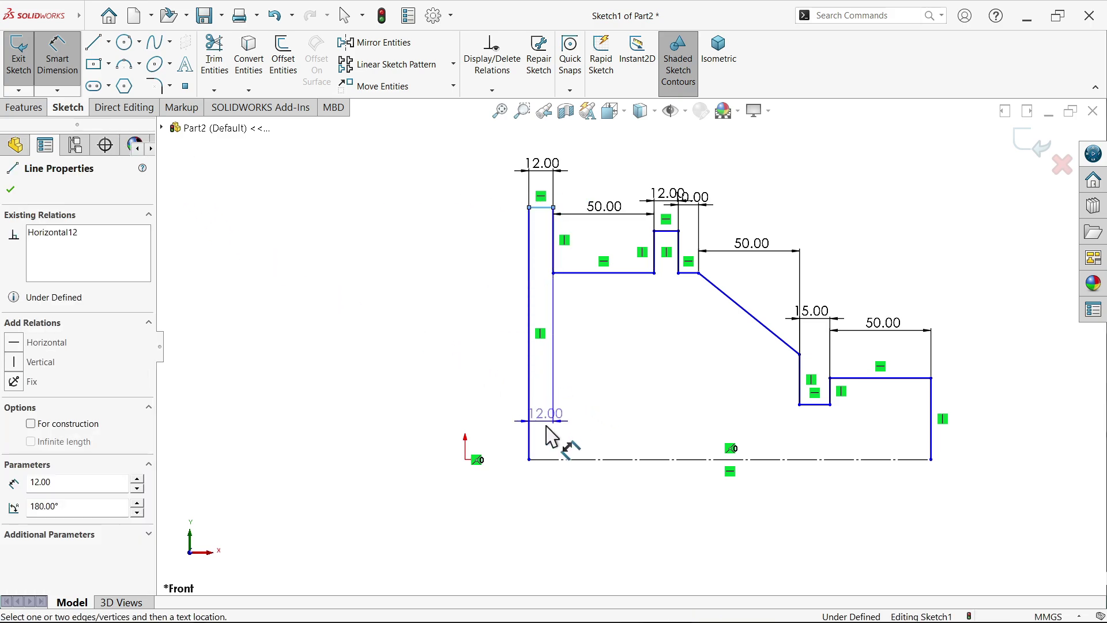
{"action": "left_click", "coordinate": [555, 460]}
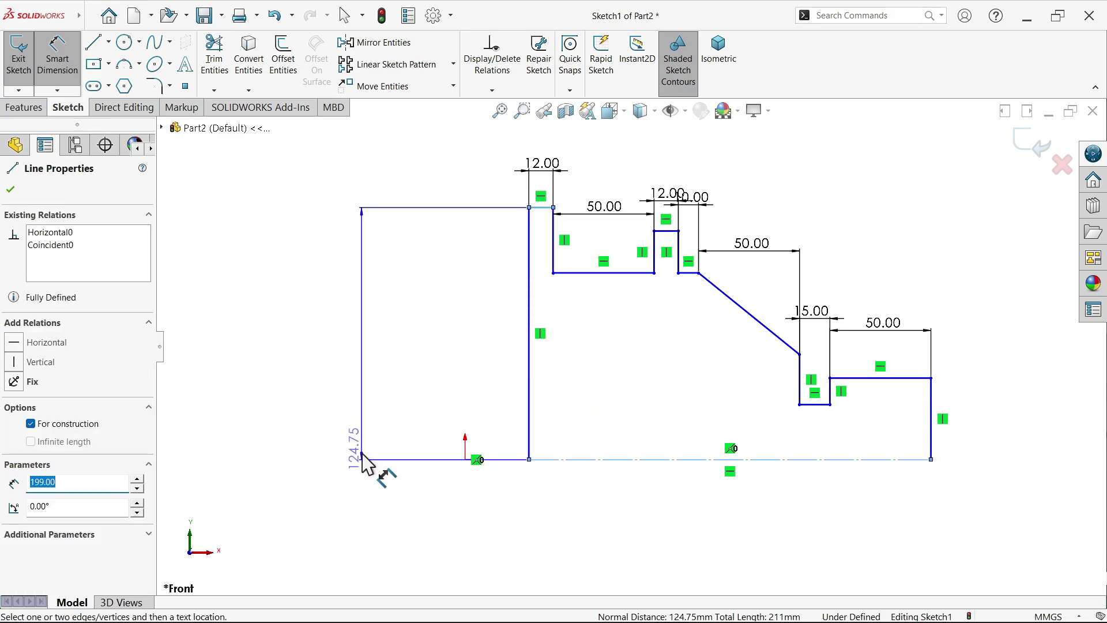
{"action": "left_click", "coordinate": [366, 478]}
{"action": "type", "text": "100"}
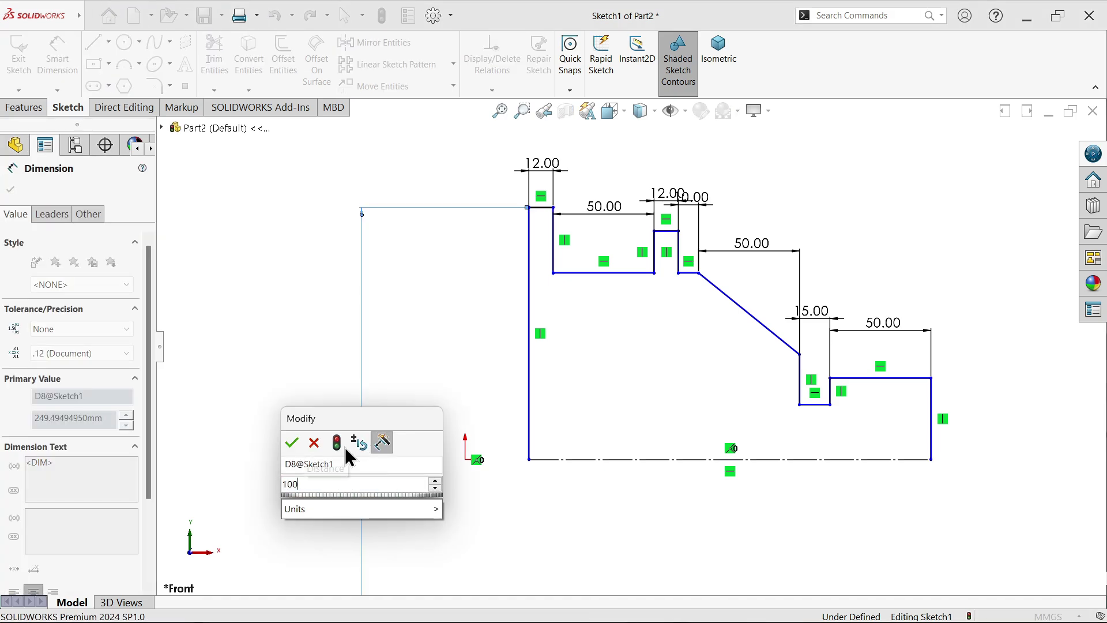
{"action": "left_click", "coordinate": [290, 443]}
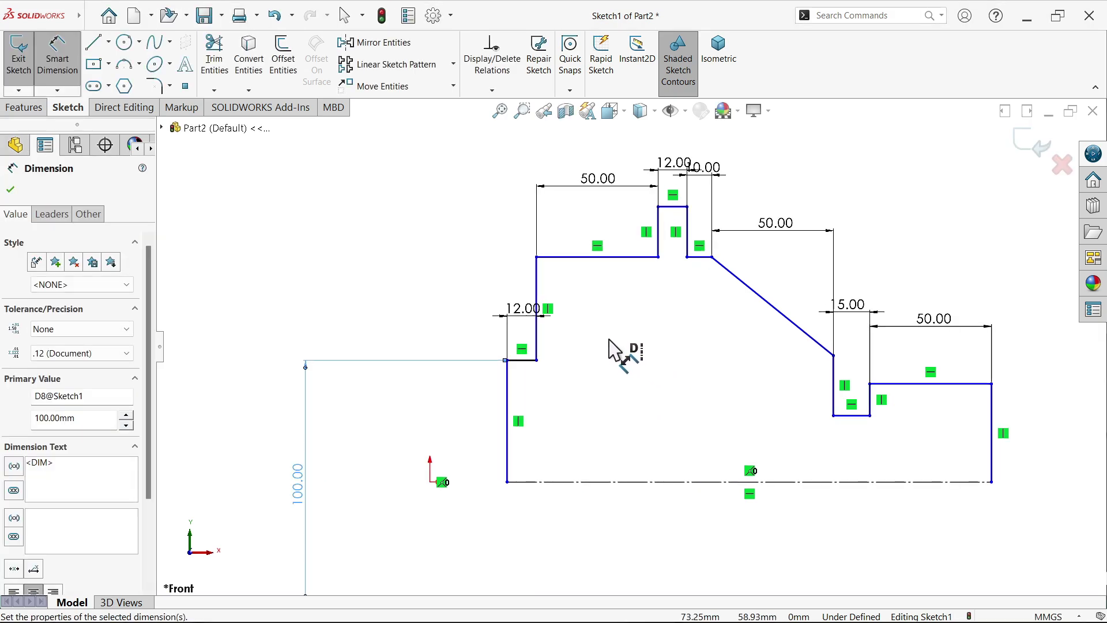
{"action": "left_click", "coordinate": [618, 257]}
{"action": "left_click", "coordinate": [611, 482]}
{"action": "left_click", "coordinate": [617, 397]}
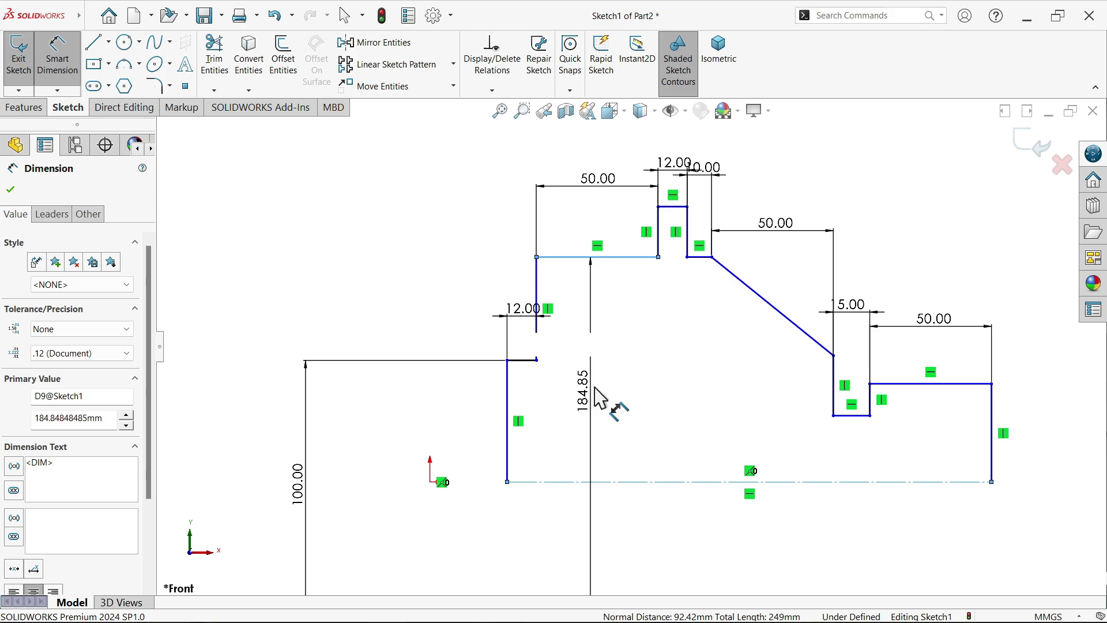
{"action": "type", "text": "70"}
{"action": "left_click", "coordinate": [521, 369]}
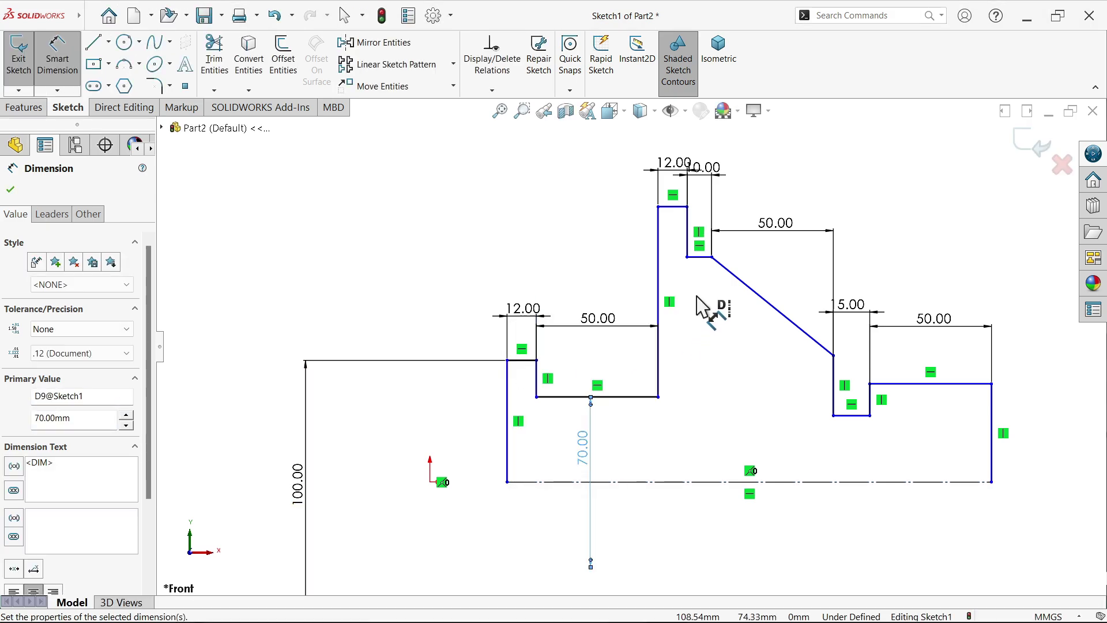
Step: Dimension the collar at 80 mm and the taper's top endpoint at 70 mm from the centreline
{"action": "left_click", "coordinate": [674, 206]}
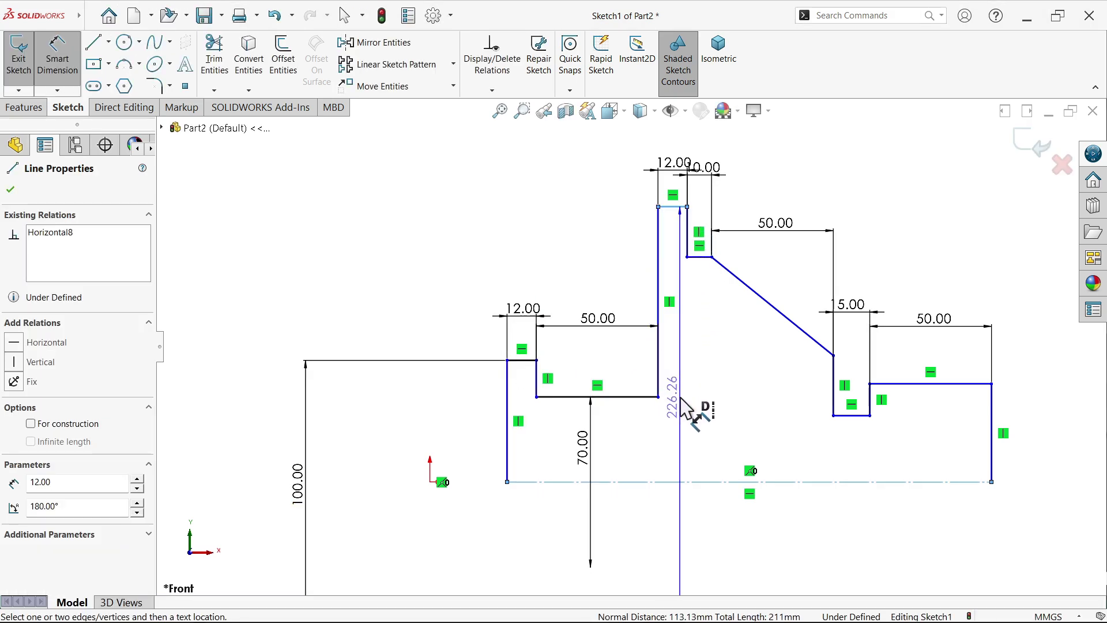
{"action": "left_click", "coordinate": [681, 399]}
{"action": "type", "text": "80"}
{"action": "key", "text": "Return"}
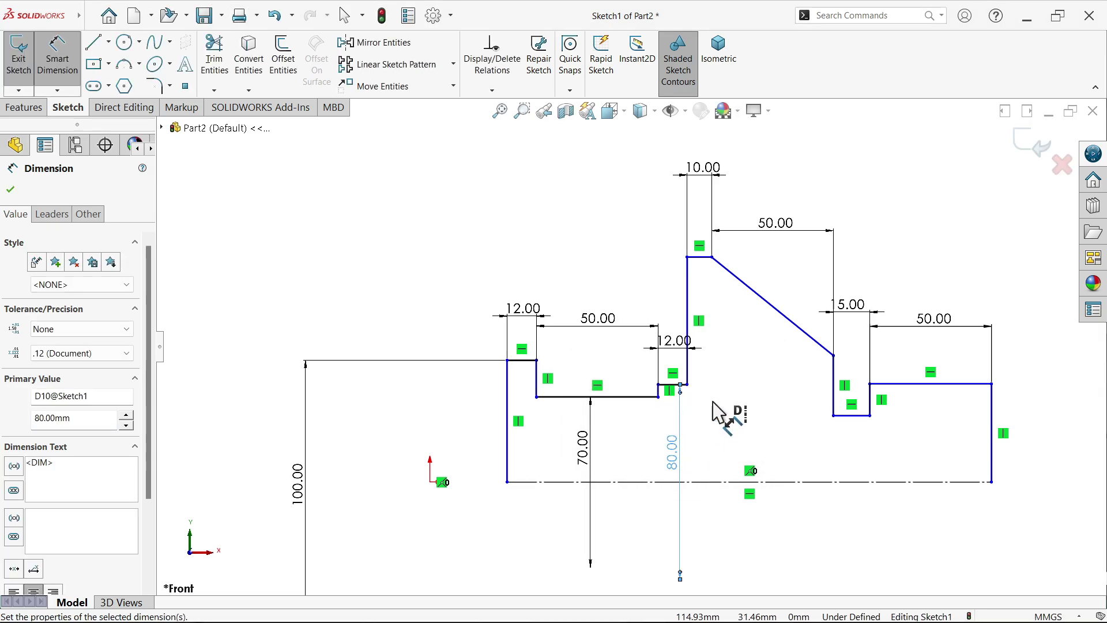
{"action": "scroll", "coordinate": [750, 300], "scroll_direction": "down", "scroll_amount": 2}
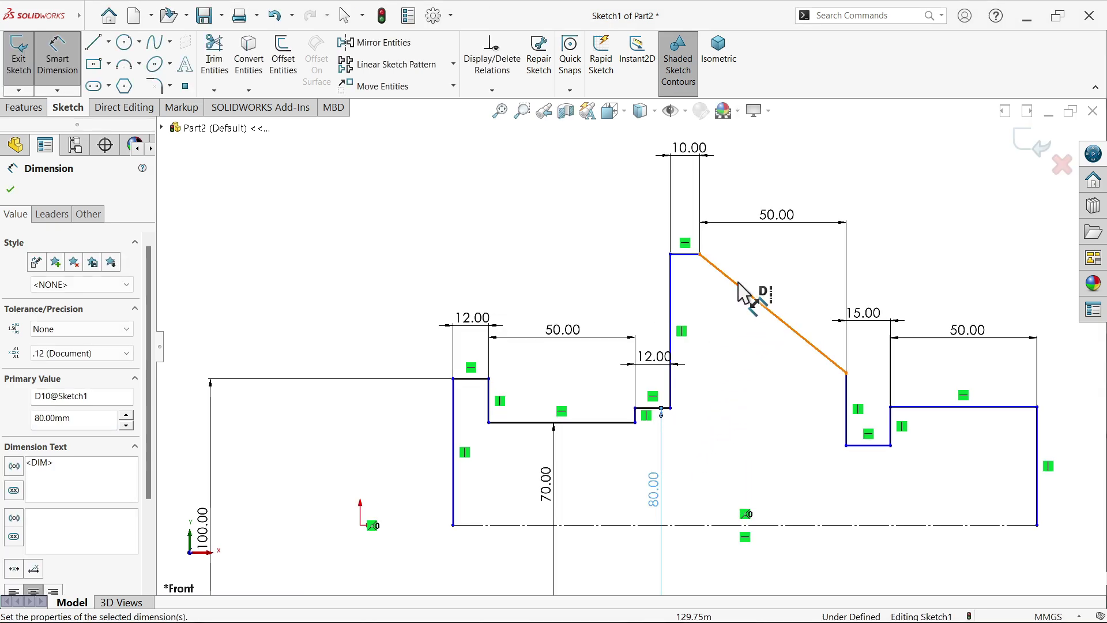
{"action": "left_click", "coordinate": [713, 257]}
{"action": "left_click", "coordinate": [715, 398]}
{"action": "type", "text": "70"}
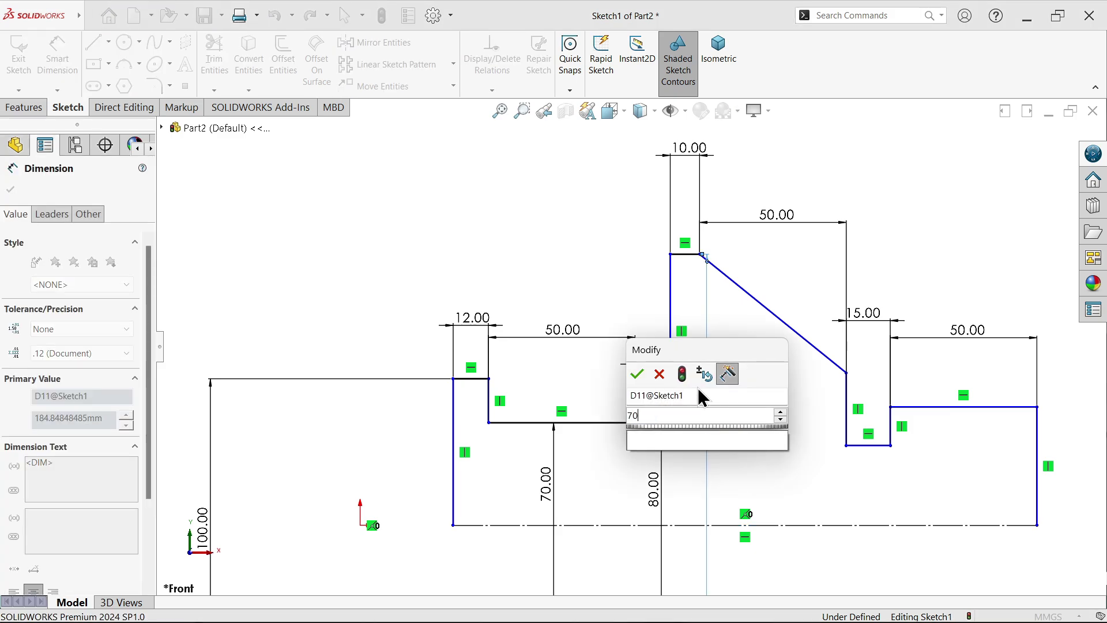
{"action": "left_click", "coordinate": [636, 375]}
{"action": "scroll", "coordinate": [834, 452], "scroll_direction": "up", "scroll_amount": 3}
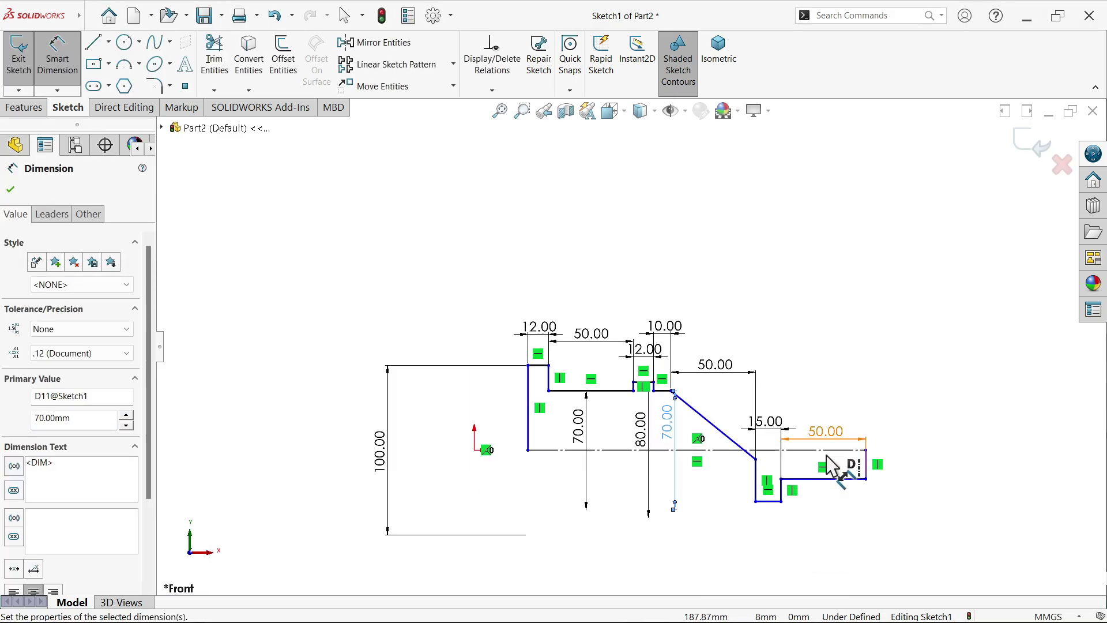
{"action": "scroll", "coordinate": [770, 456], "scroll_direction": "down", "scroll_amount": 2}
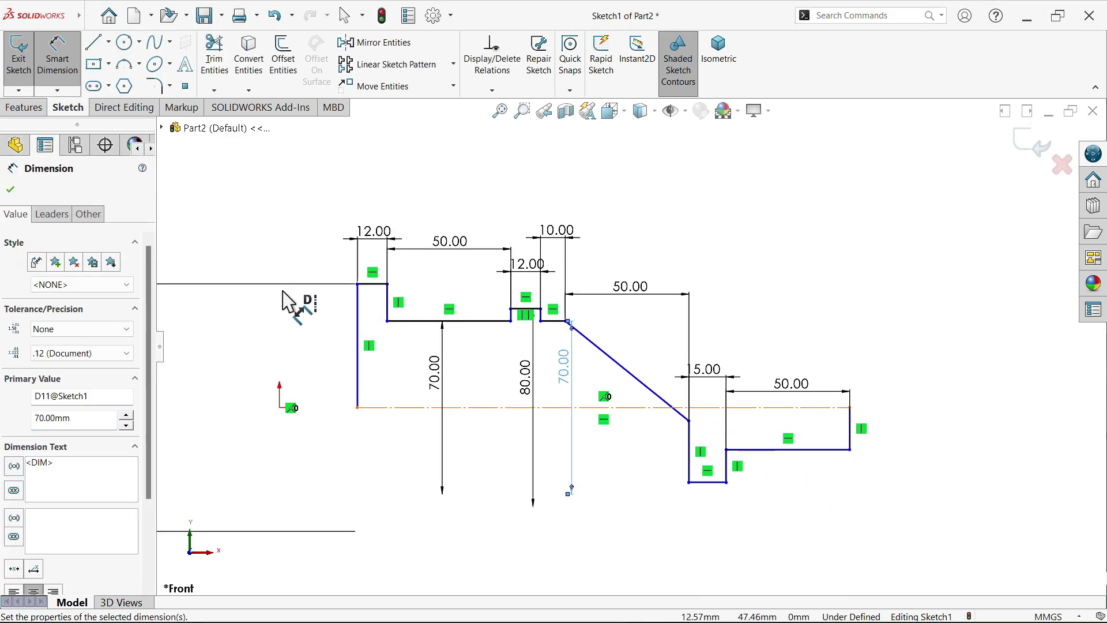
Step: Drag the right-end step, groove floor and taper endpoint upward to reshape the profile
{"action": "left_click", "coordinate": [10, 191]}
{"action": "scroll", "coordinate": [749, 448], "scroll_direction": "down", "scroll_amount": 2}
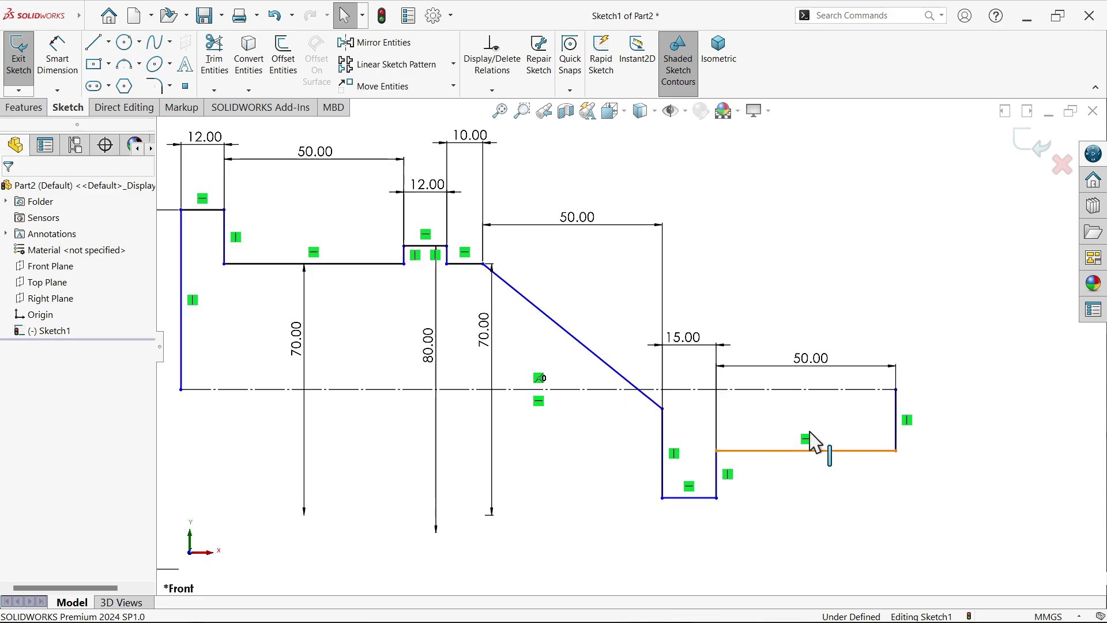
{"action": "left_click_drag", "start_coordinate": [813, 448], "coordinate": [825, 309]}
{"action": "left_click_drag", "start_coordinate": [688, 499], "coordinate": [712, 334]}
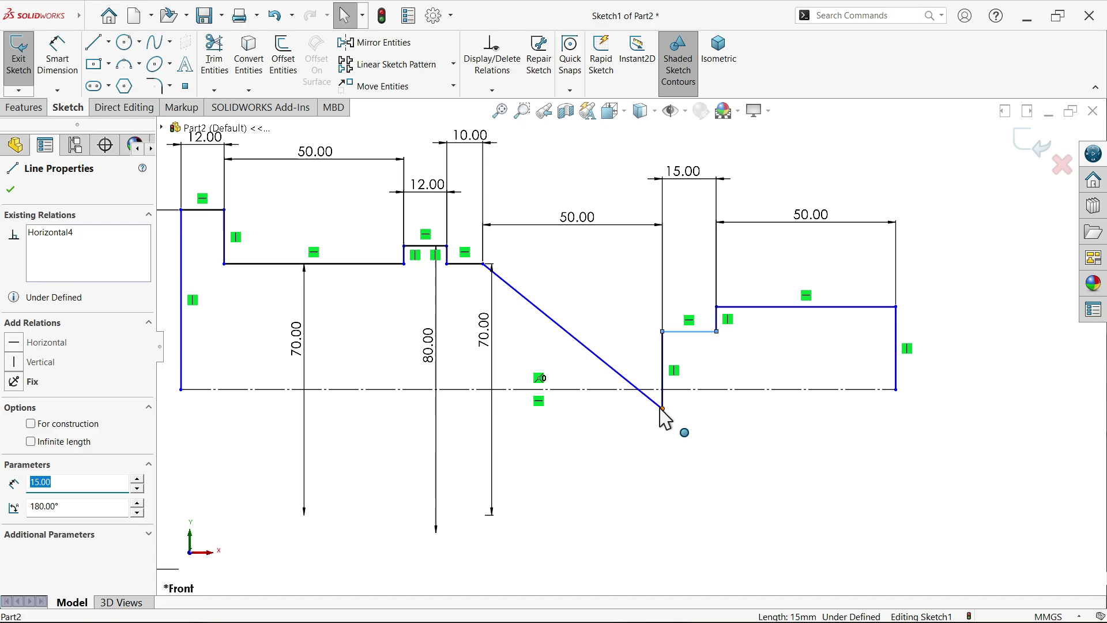
{"action": "left_click_drag", "start_coordinate": [662, 408], "coordinate": [657, 305]}
{"action": "scroll", "coordinate": [600, 343], "scroll_direction": "up", "scroll_amount": 2}
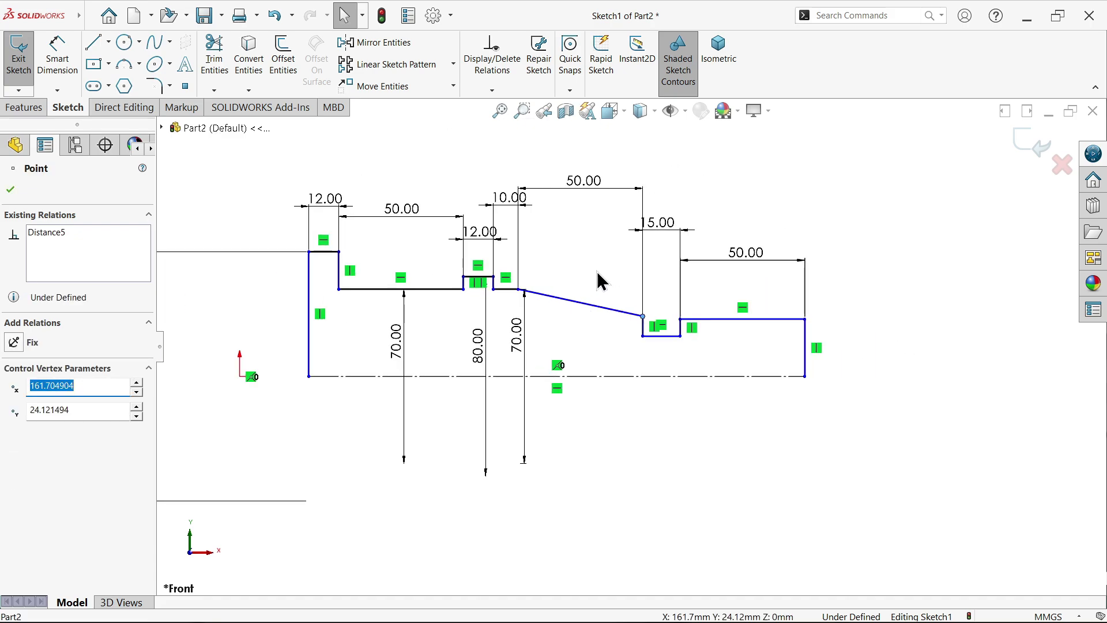
Step: Add a 40 mm diameter dimension at the taper's lower end
{"action": "left_click", "coordinate": [57, 58]}
{"action": "scroll", "coordinate": [403, 285], "scroll_direction": "down", "scroll_amount": 2}
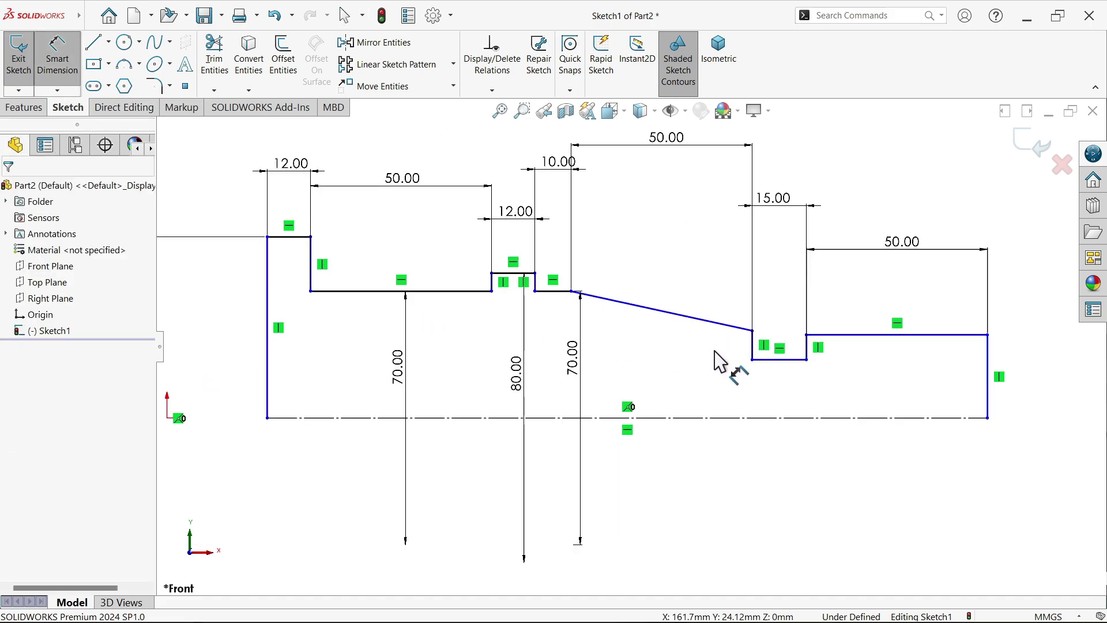
{"action": "left_click", "coordinate": [753, 332]}
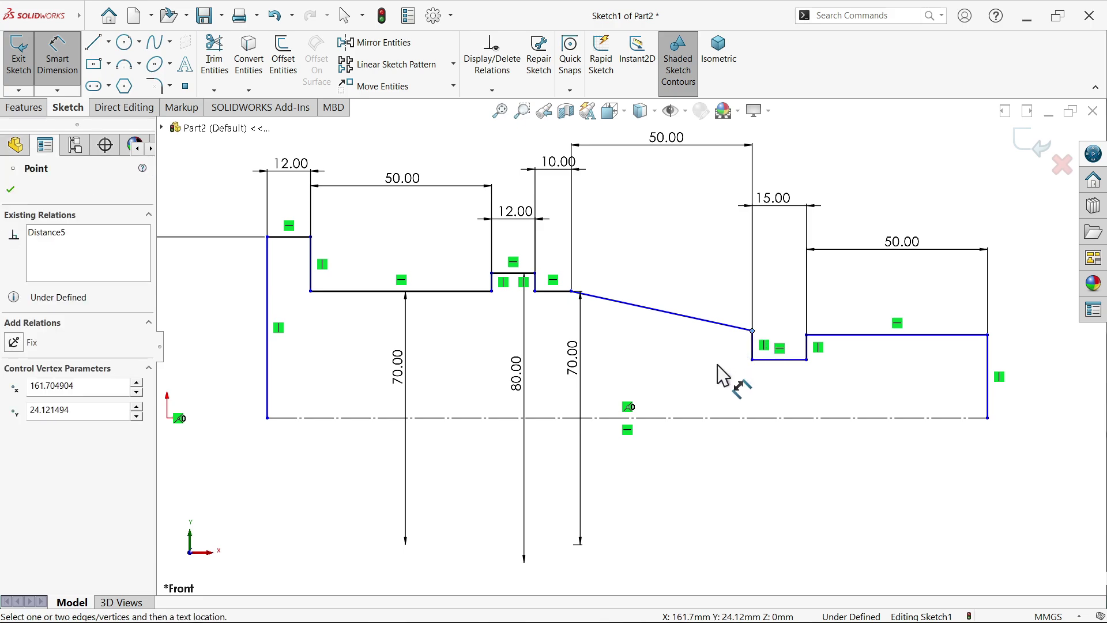
{"action": "left_click", "coordinate": [738, 421]}
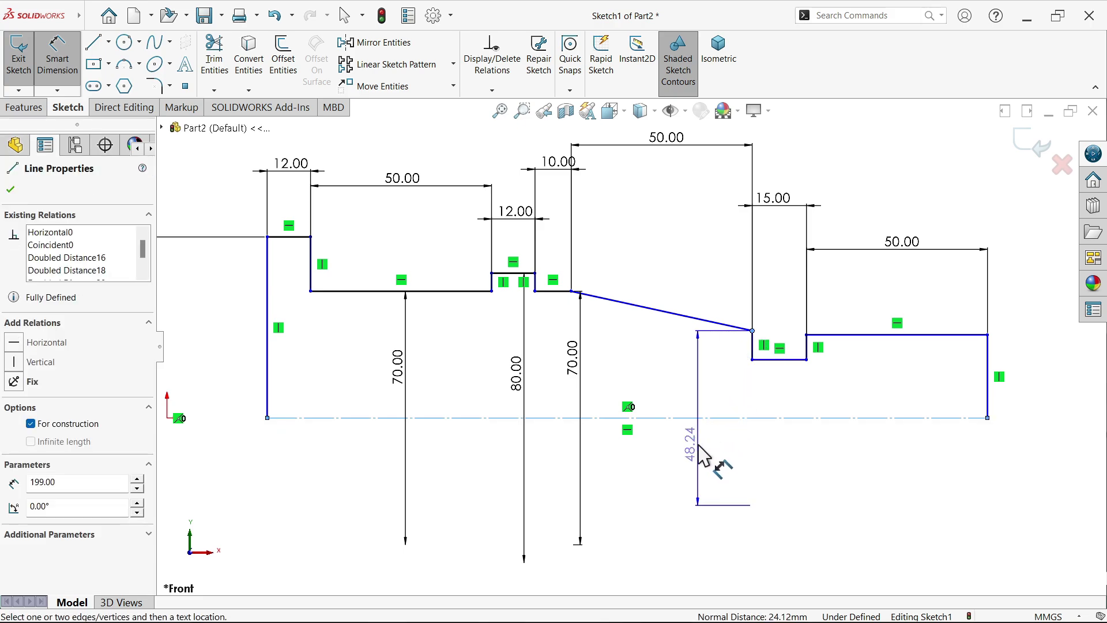
{"action": "left_click", "coordinate": [701, 446]}
{"action": "type", "text": "40"}
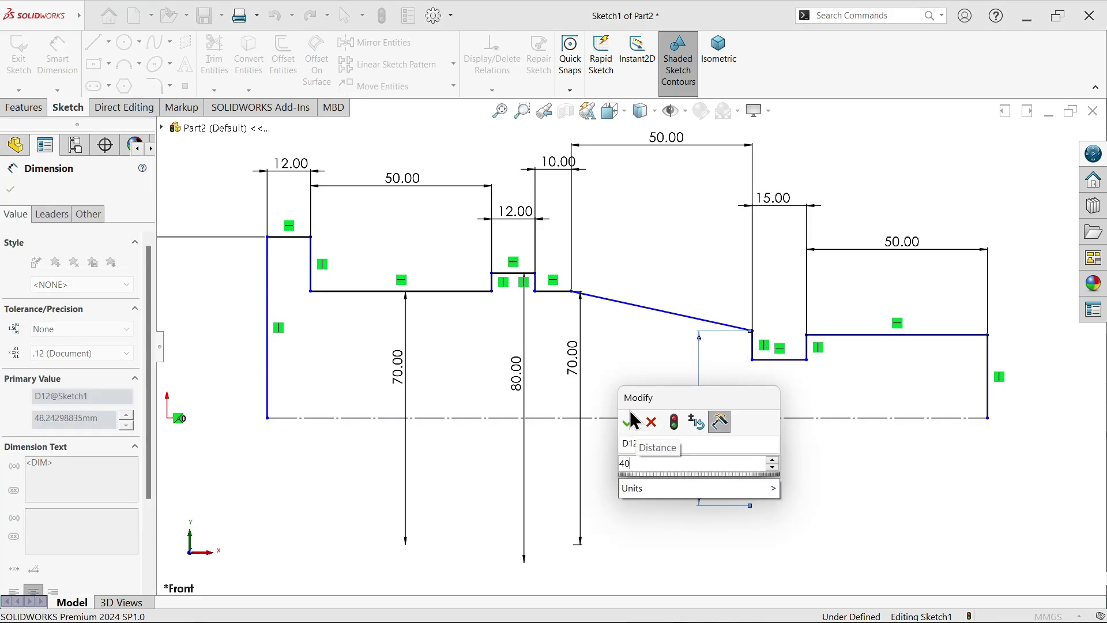
{"action": "left_click", "coordinate": [632, 425]}
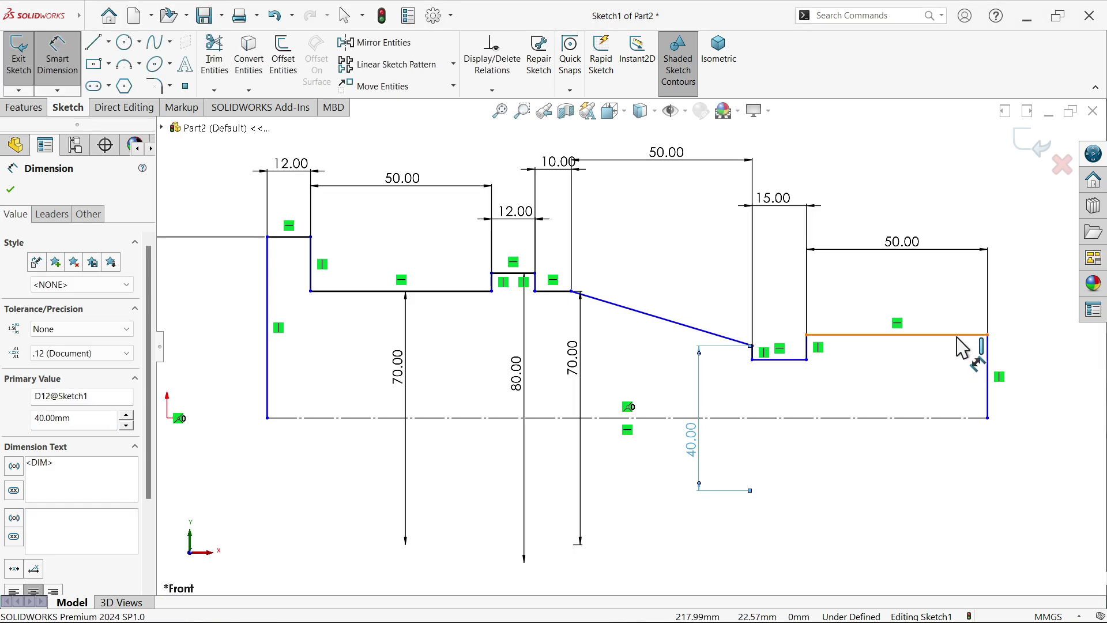
Step: Give the right-hand step a 30 mm diameter and the groove a 26 mm diameter
{"action": "left_click", "coordinate": [914, 335]}
{"action": "left_click", "coordinate": [1019, 393]}
{"action": "type", "text": "3"}
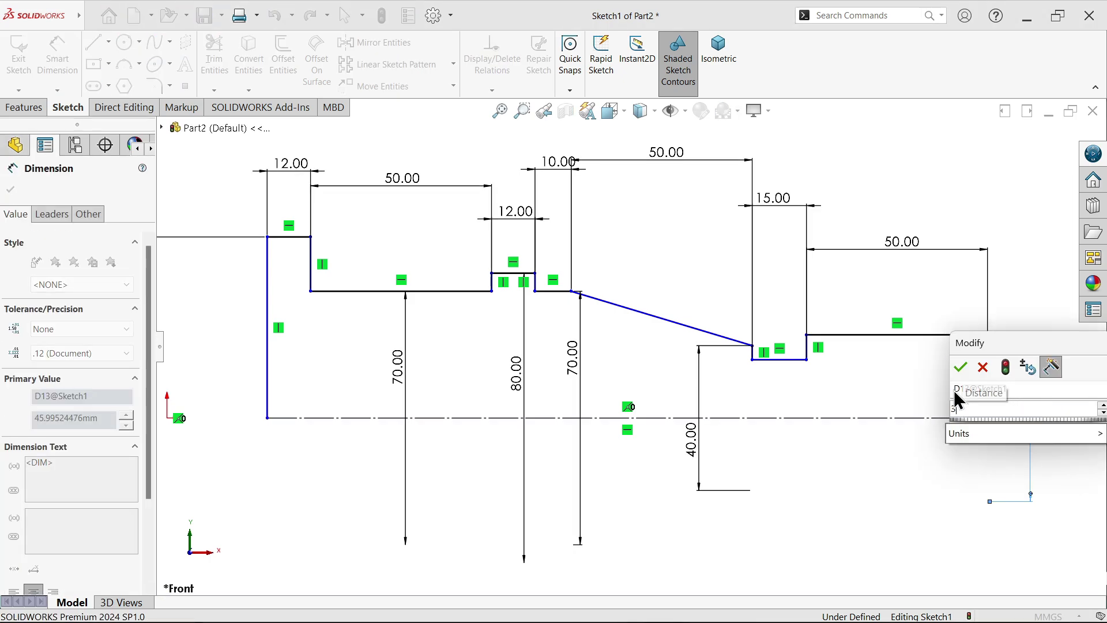
{"action": "left_click", "coordinate": [964, 370]}
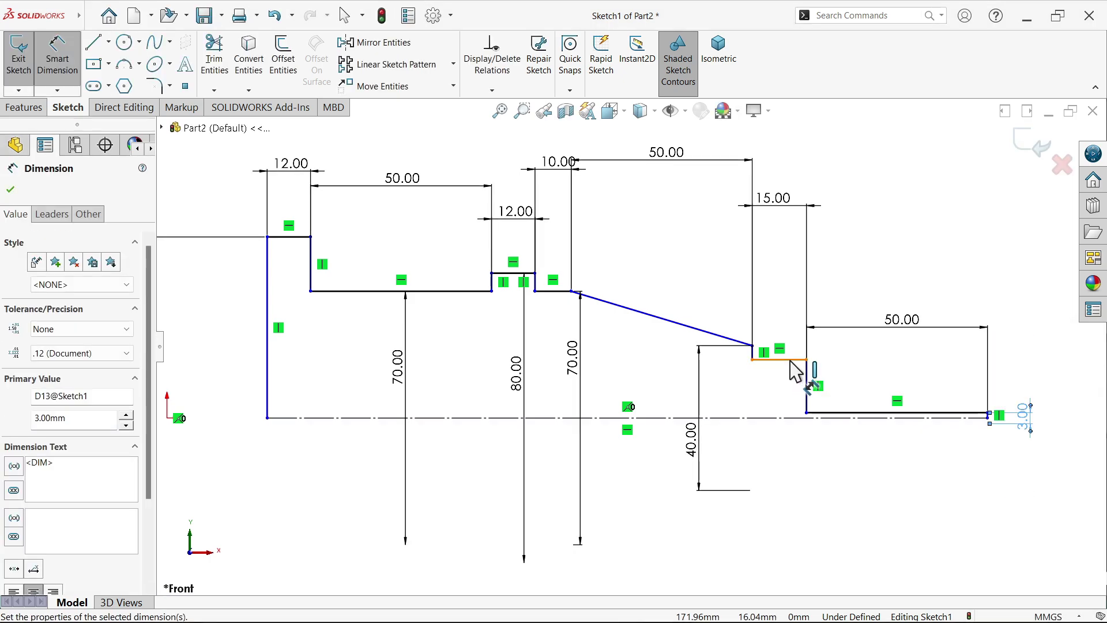
{"action": "left_click", "coordinate": [1025, 415]}
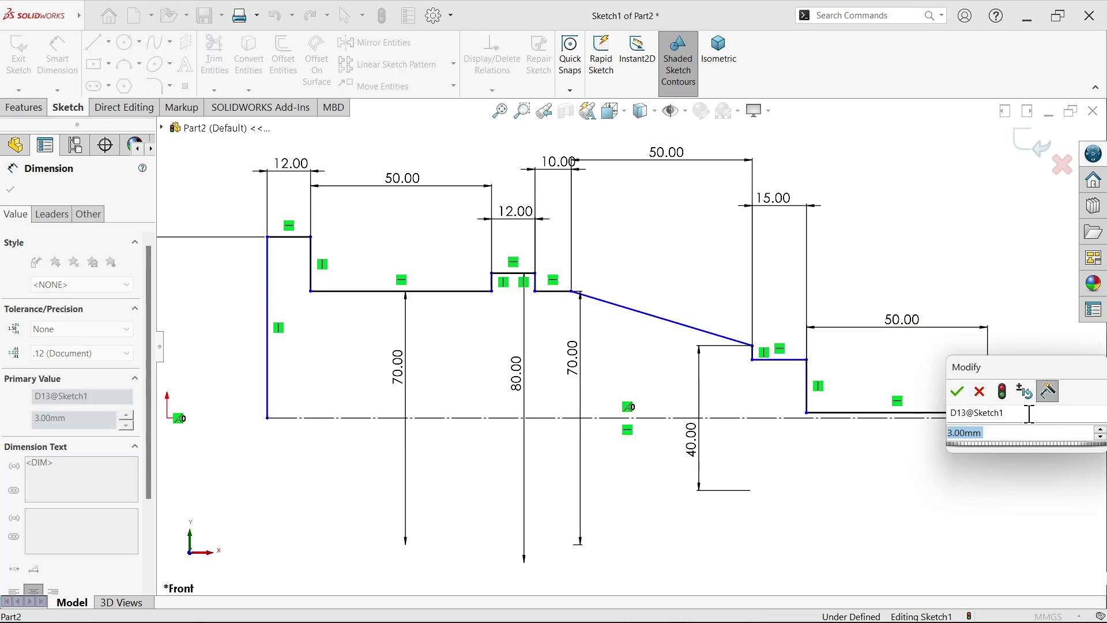
{"action": "type", "text": "30"}
{"action": "left_click", "coordinate": [957, 391]}
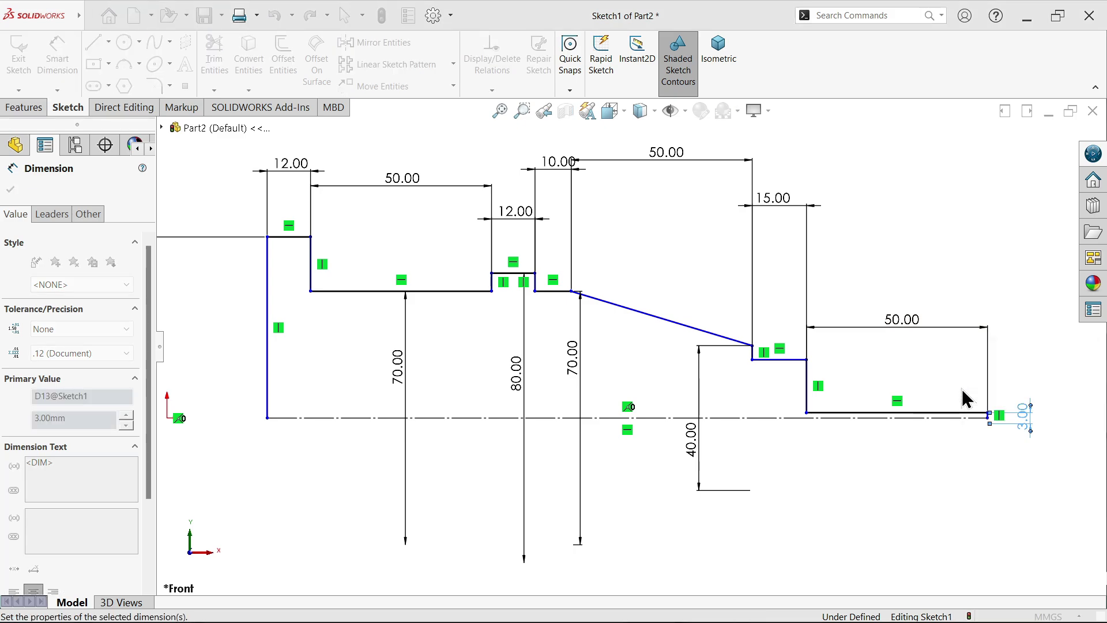
{"action": "left_click", "coordinate": [793, 373]}
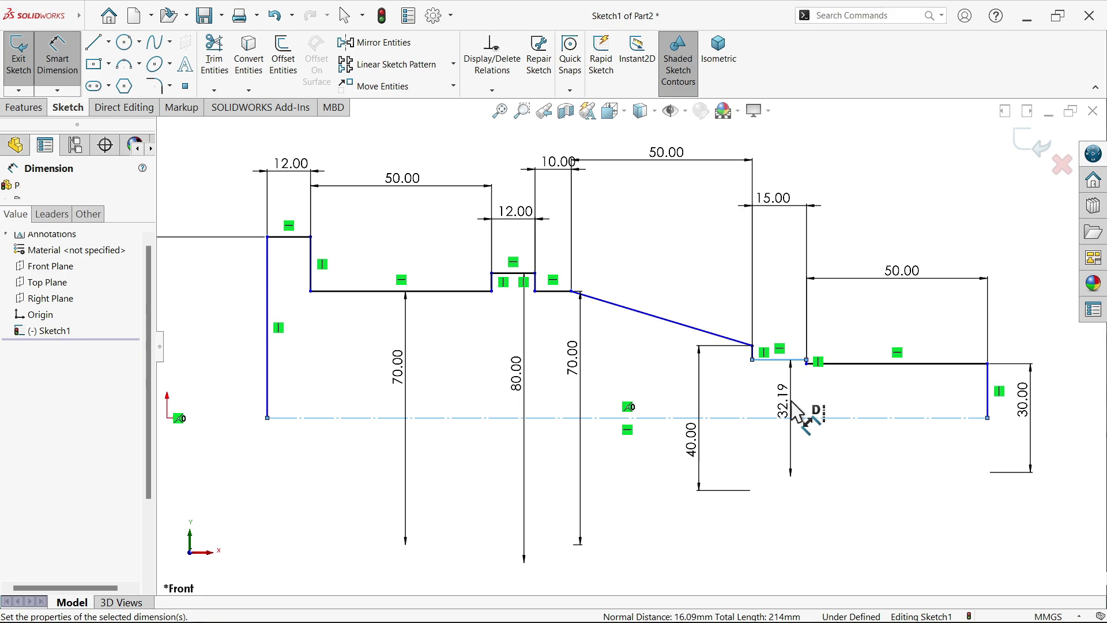
{"action": "left_click", "coordinate": [796, 411]}
{"action": "type", "text": "26"}
{"action": "left_click", "coordinate": [727, 381]}
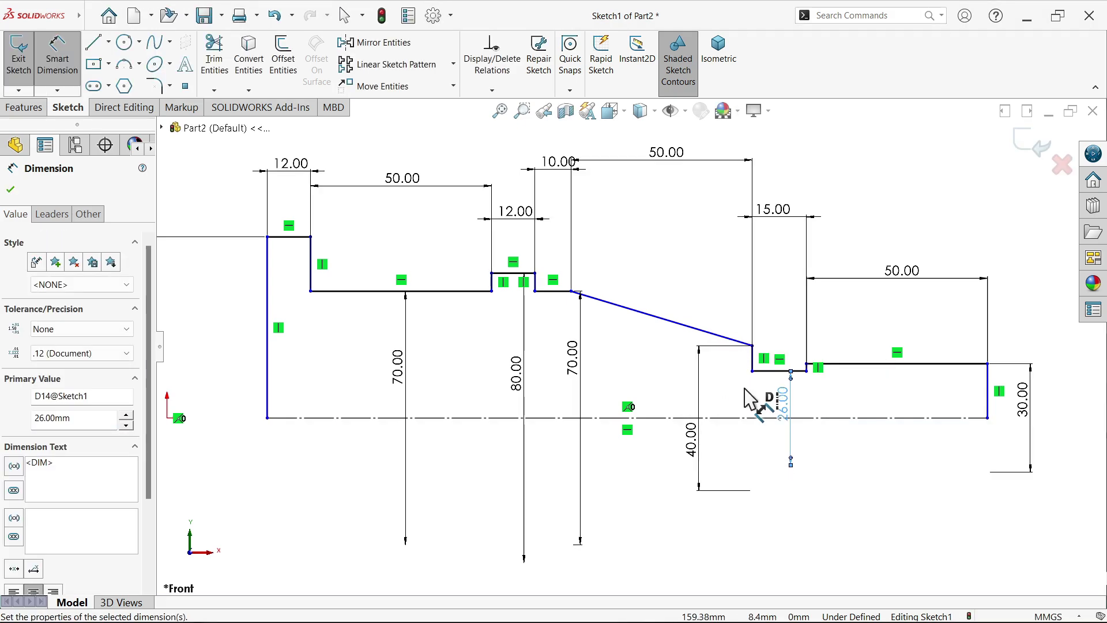
Step: Make the profile's left endpoint coincident with the origin to fully define the sketch
{"action": "key", "text": "ctrl+Right"}
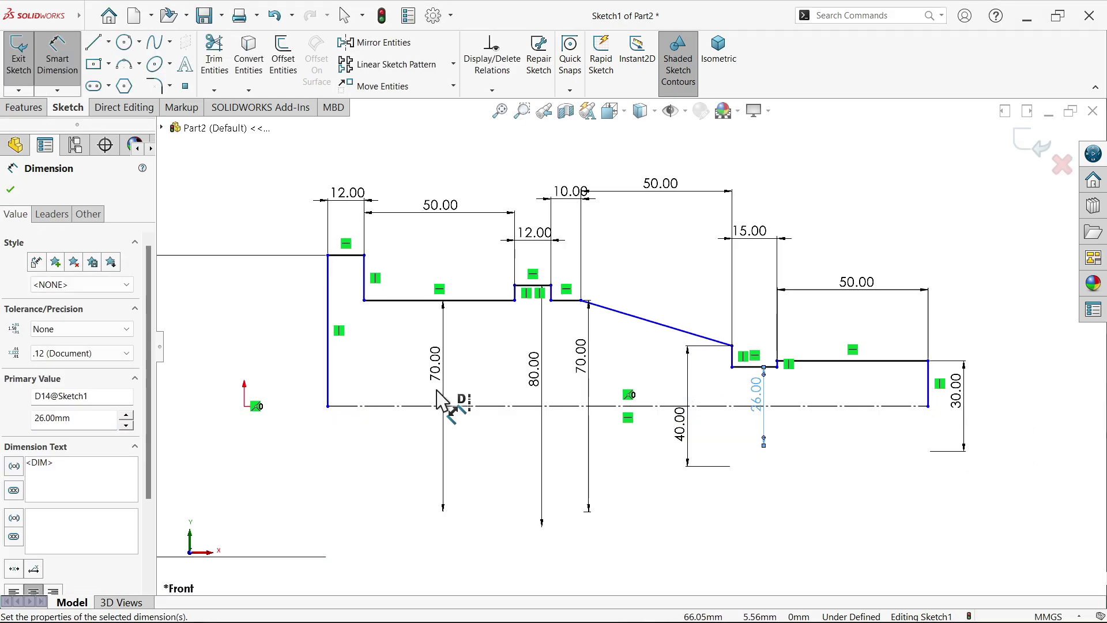
{"action": "key", "text": "ctrl+Up"}
{"action": "left_click", "coordinate": [10, 189]}
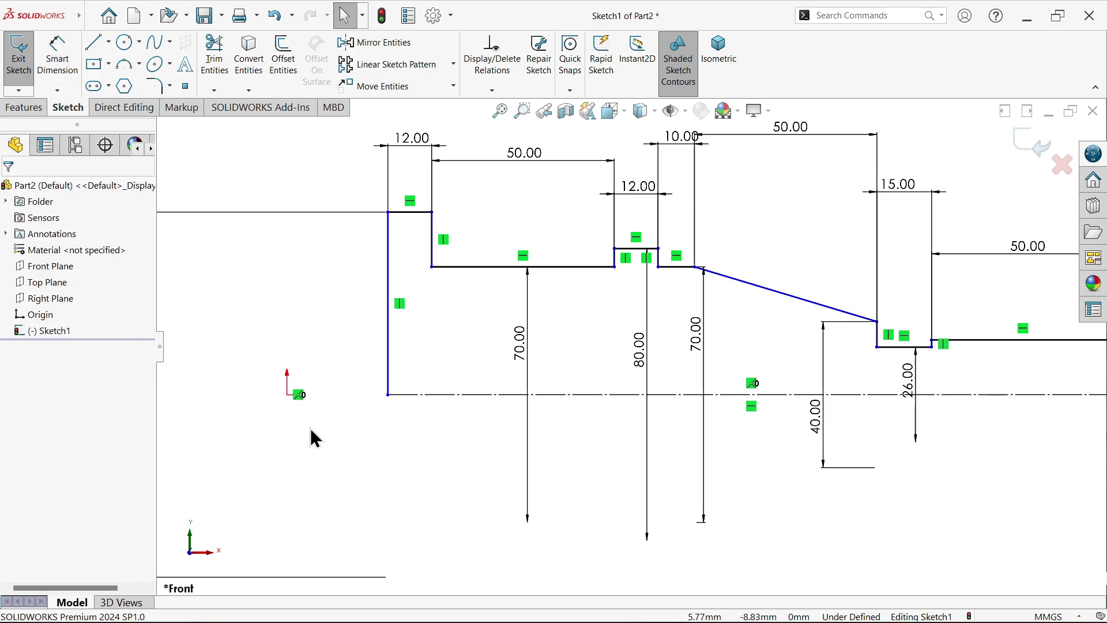
{"action": "left_click", "coordinate": [289, 400]}
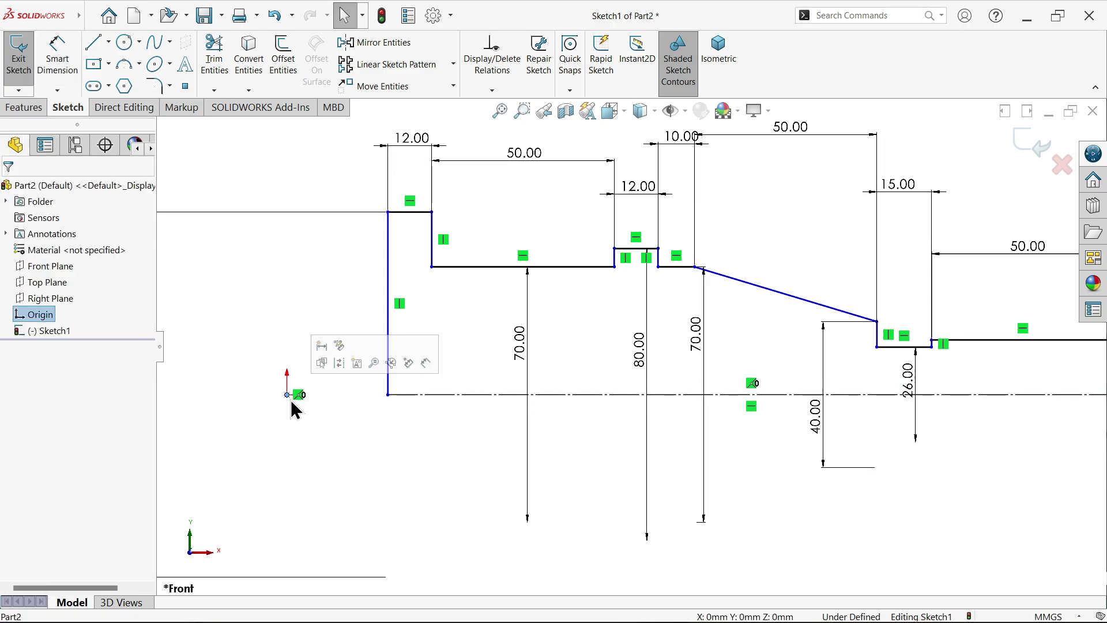
{"action": "left_click", "coordinate": [388, 396], "text": "ctrl"}
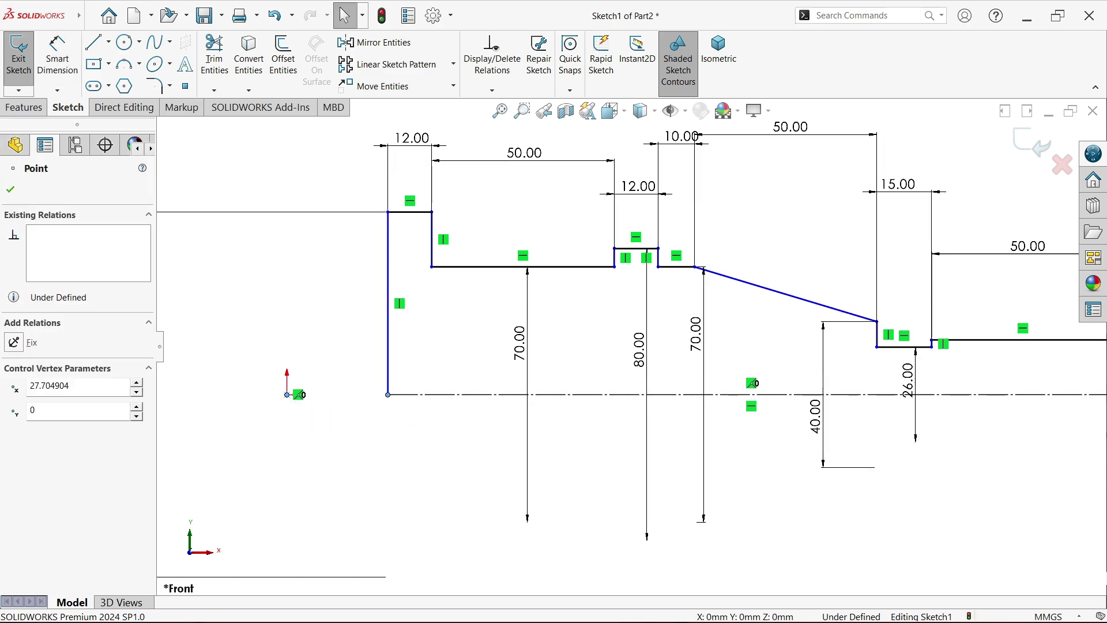
{"action": "left_click", "coordinate": [455, 344]}
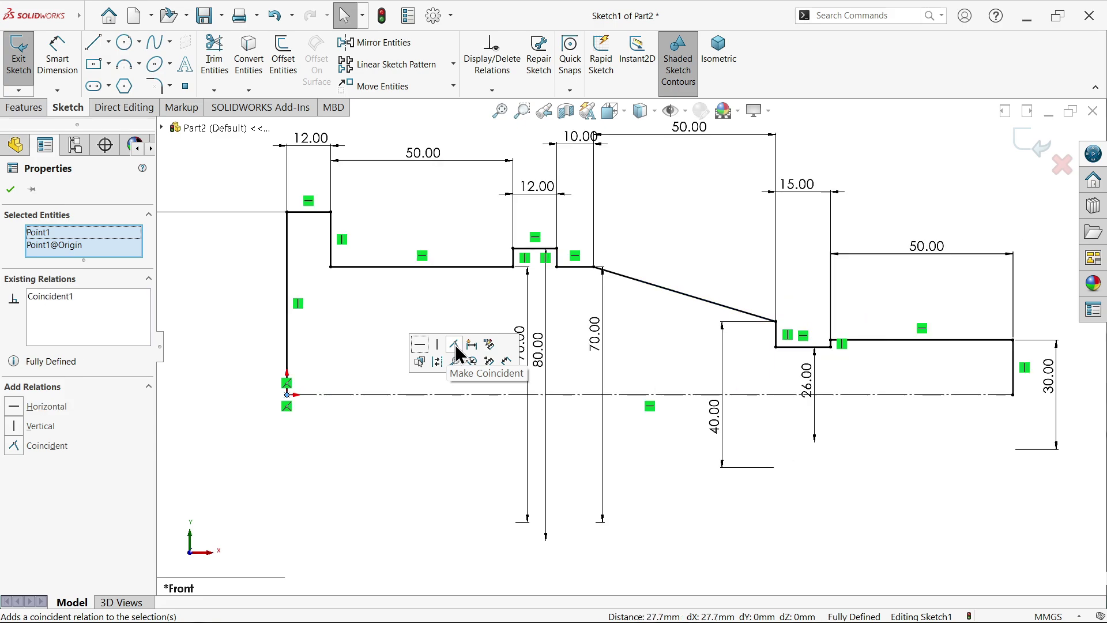
{"action": "left_click", "coordinate": [425, 433]}
{"action": "scroll", "coordinate": [672, 365], "scroll_direction": "up", "scroll_amount": 3}
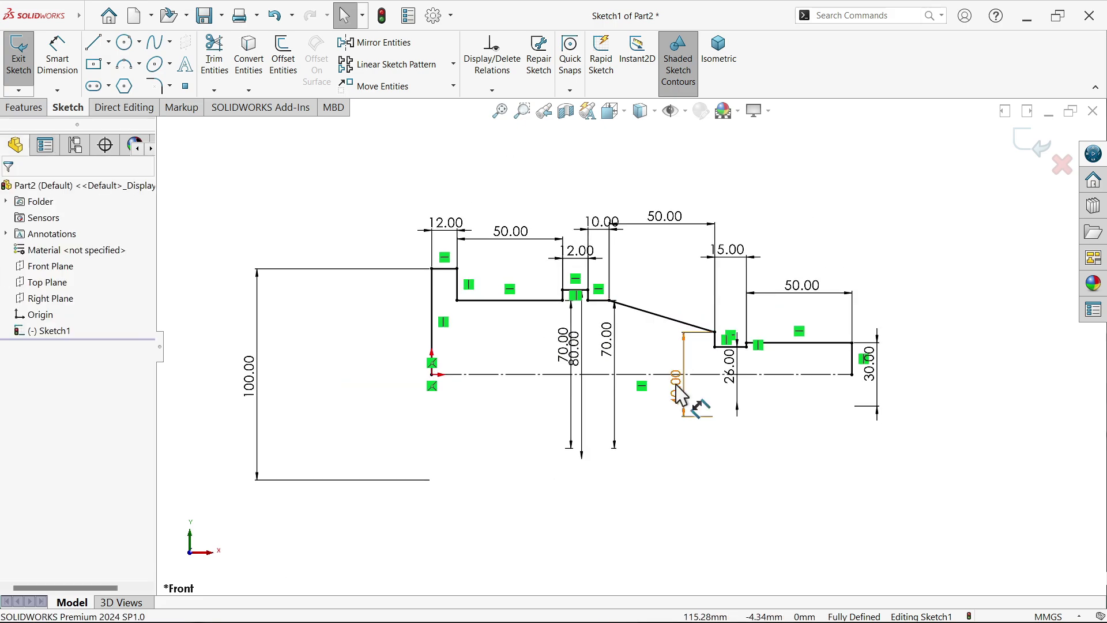
Step: Revolve the sketch 360° about Line1, letting SOLIDWORKS close the sketch automatically
{"action": "left_click", "coordinate": [25, 108]}
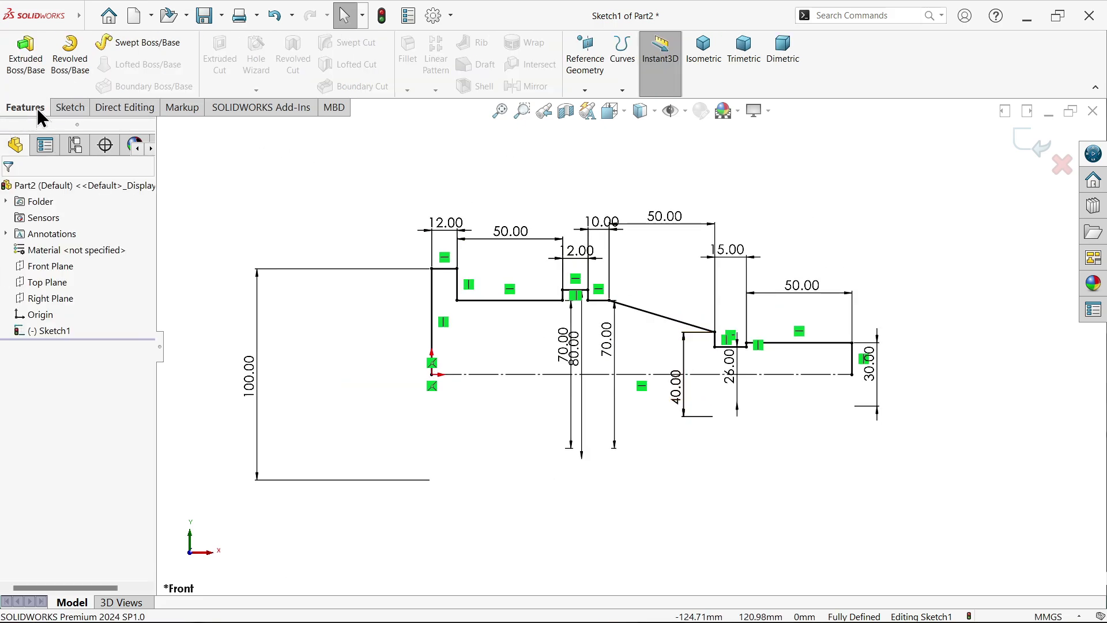
{"action": "left_click", "coordinate": [73, 64]}
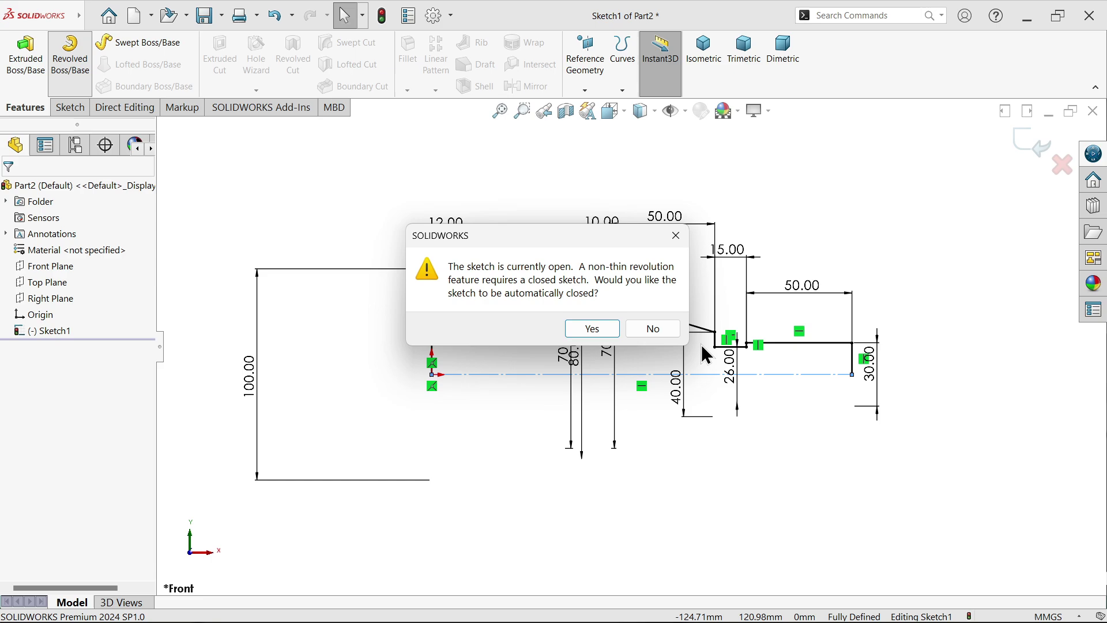
{"action": "left_click", "coordinate": [590, 334]}
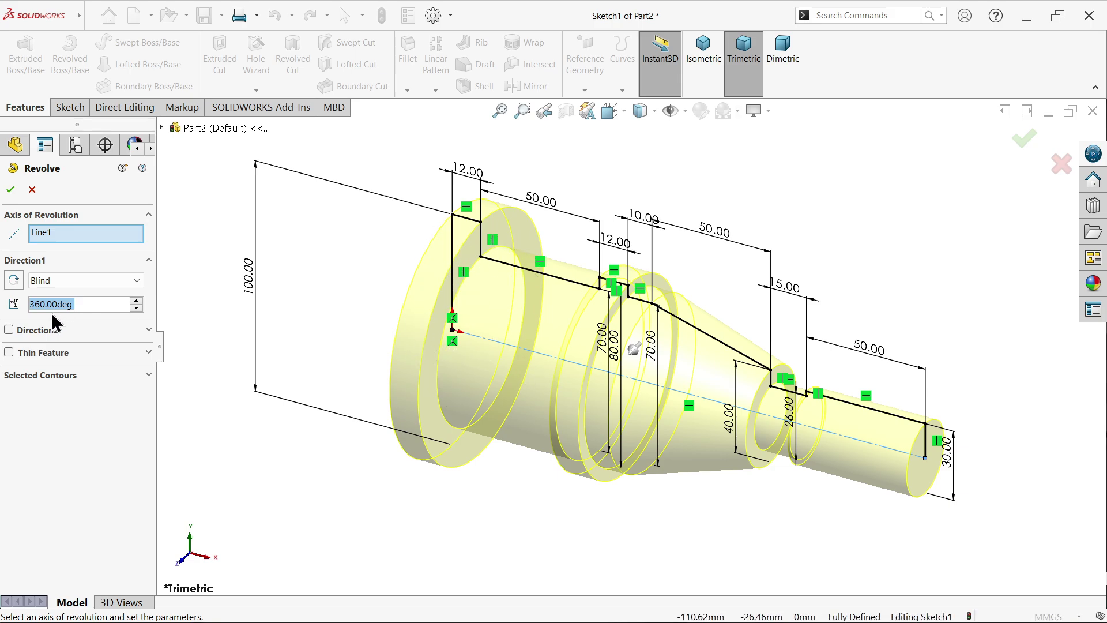
{"action": "left_click", "coordinate": [72, 282]}
{"action": "left_click", "coordinate": [70, 285]}
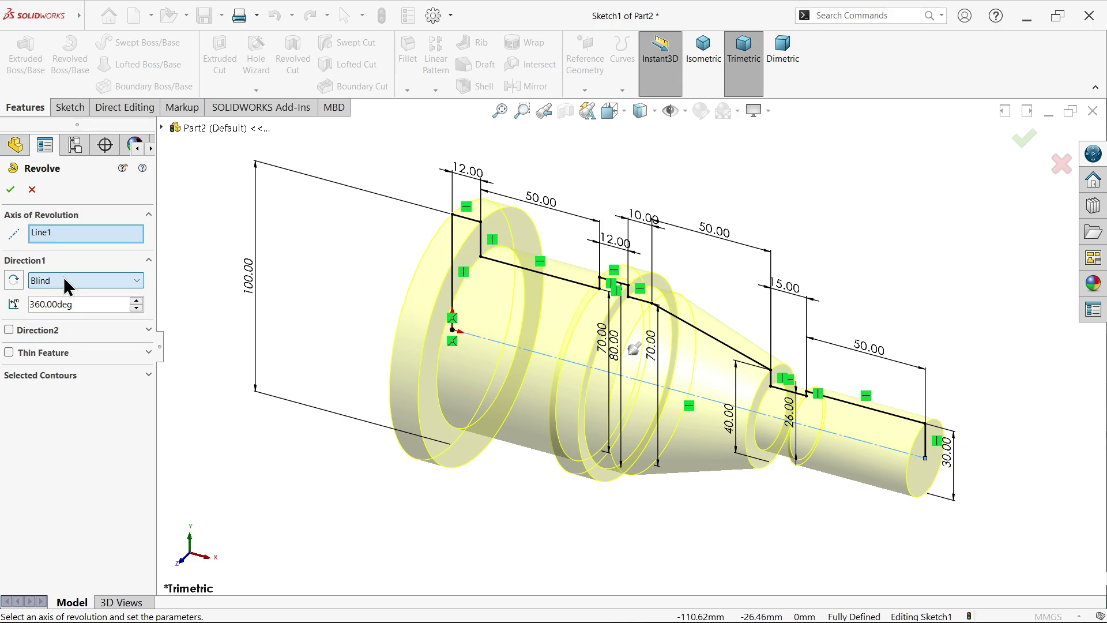
{"action": "left_click", "coordinate": [13, 281]}
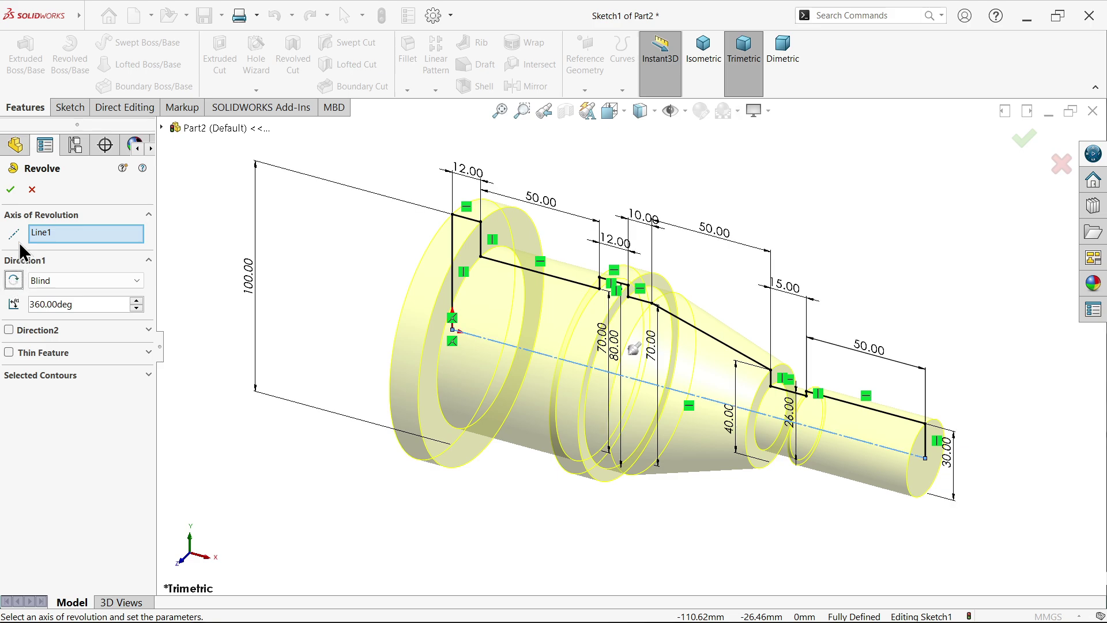
{"action": "left_click", "coordinate": [10, 191]}
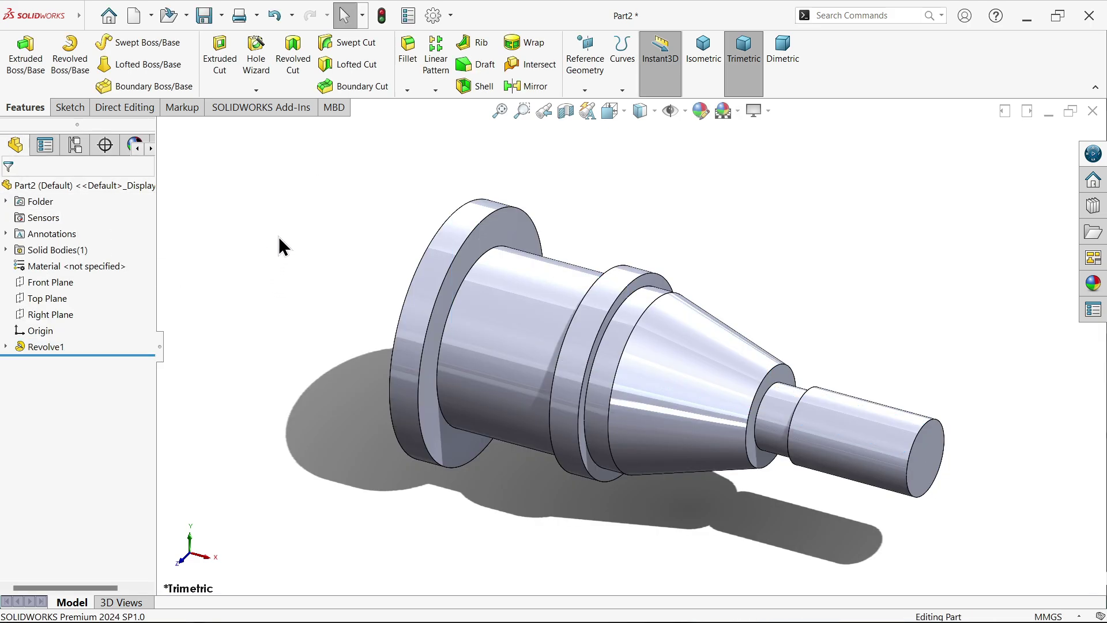
Step: Chamfer the shaft's small end face at 2 mm × 45°
{"action": "scroll", "coordinate": [839, 450], "scroll_direction": "down", "scroll_amount": 2}
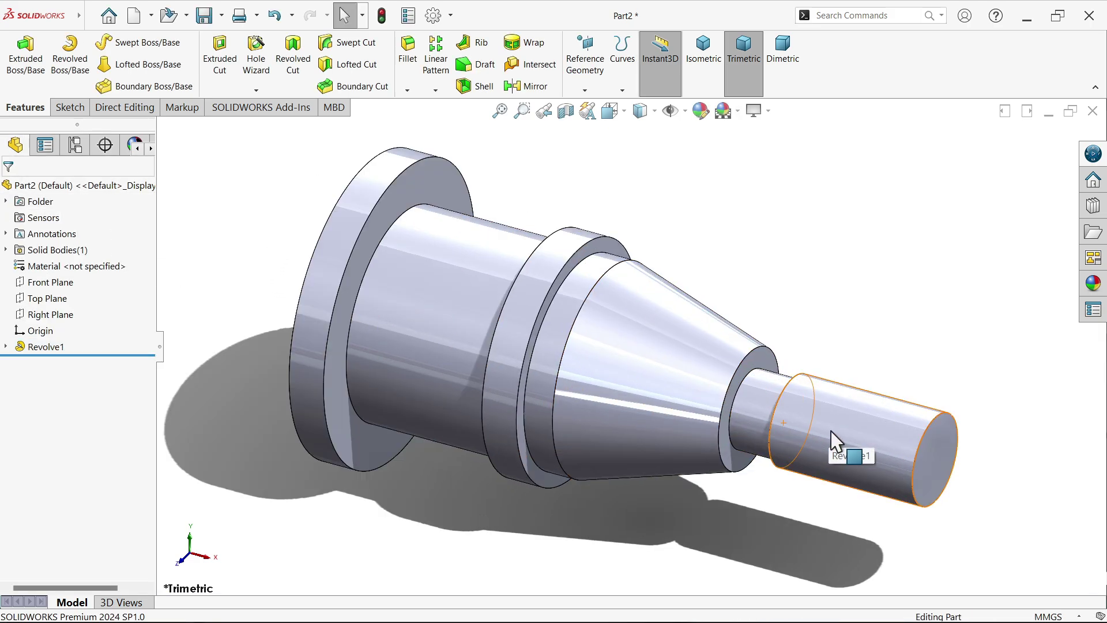
{"action": "left_click", "coordinate": [406, 91]}
{"action": "left_click", "coordinate": [423, 123]}
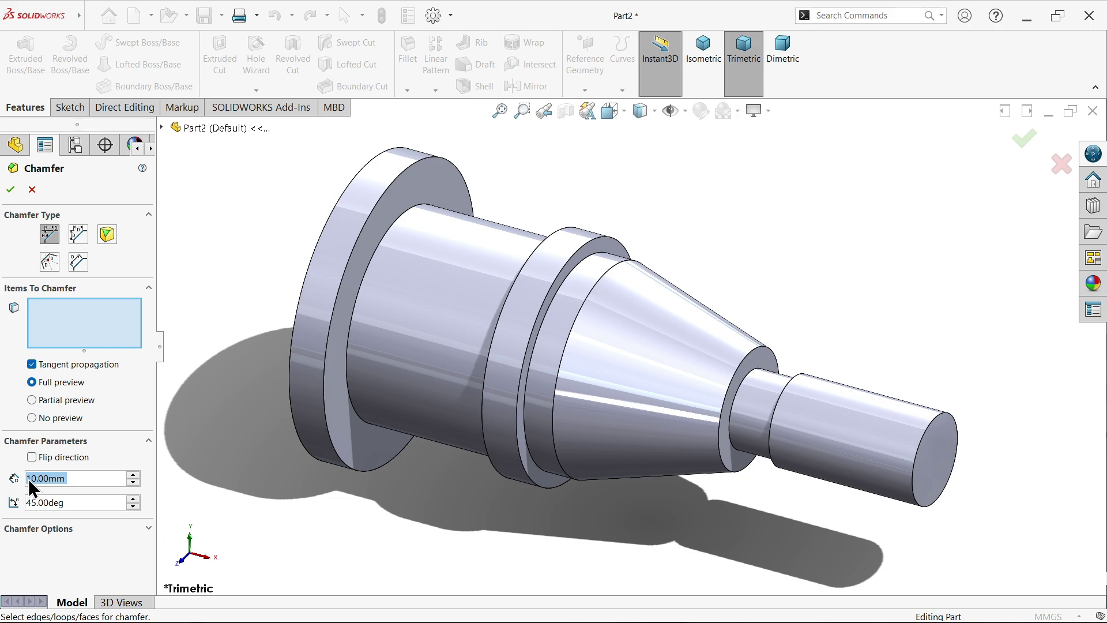
{"action": "type", "text": "2"}
{"action": "key", "text": "Return"}
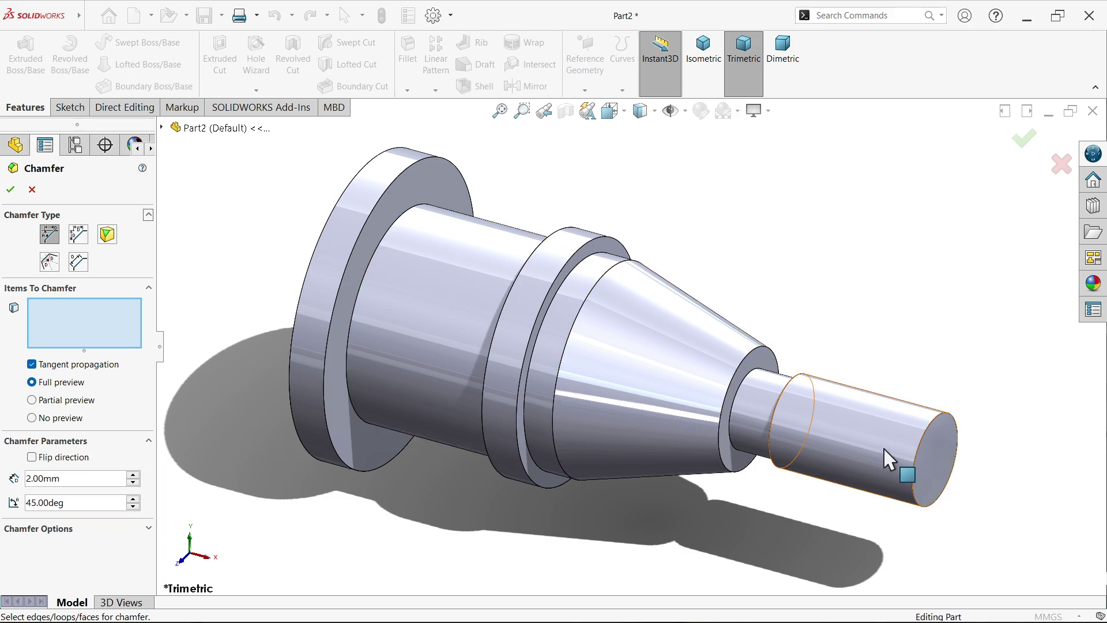
{"action": "left_click", "coordinate": [892, 460]}
{"action": "left_click", "coordinate": [11, 189]}
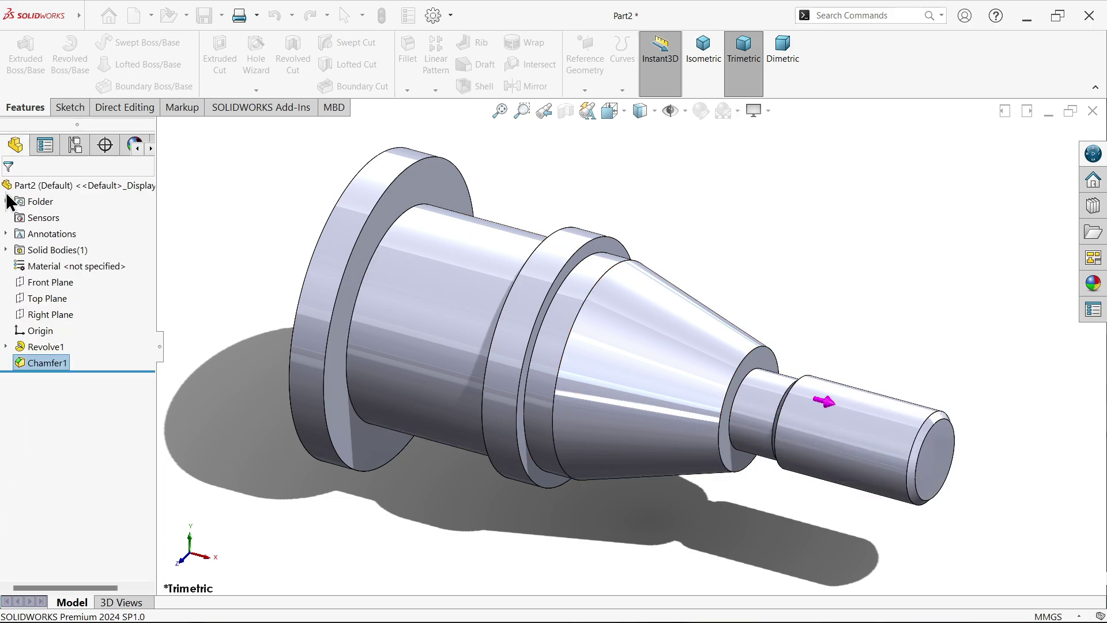
Step: Round the large cylindrical face and two step edges with a constant 5 mm fillet
{"action": "left_click", "coordinate": [407, 50]}
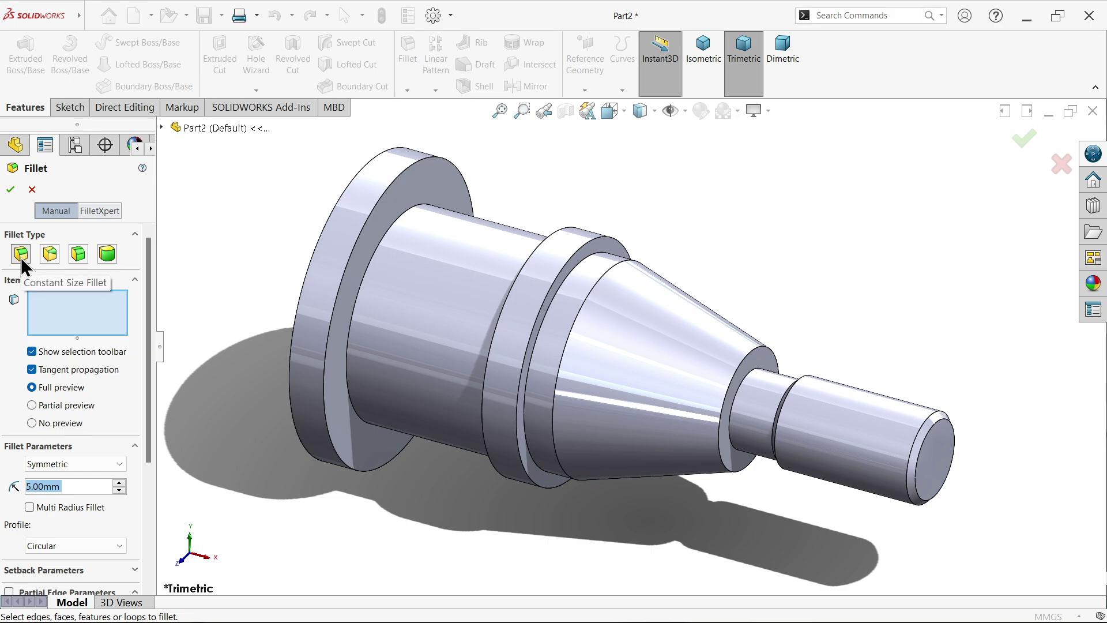
{"action": "left_click", "coordinate": [20, 257]}
{"action": "left_click", "coordinate": [464, 303]}
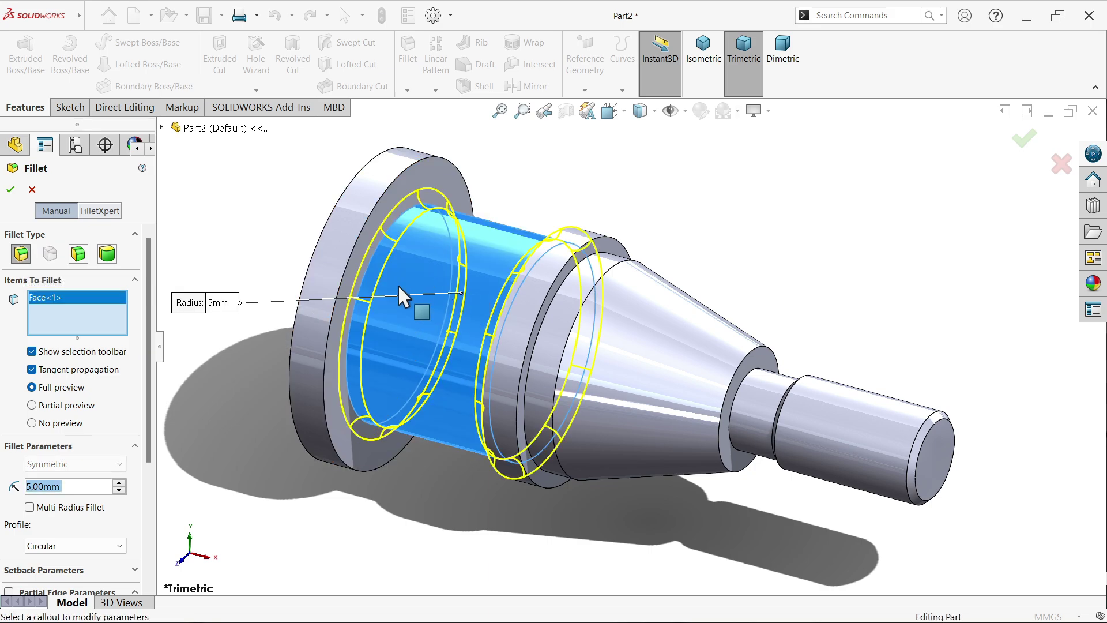
{"action": "left_click", "coordinate": [558, 315]}
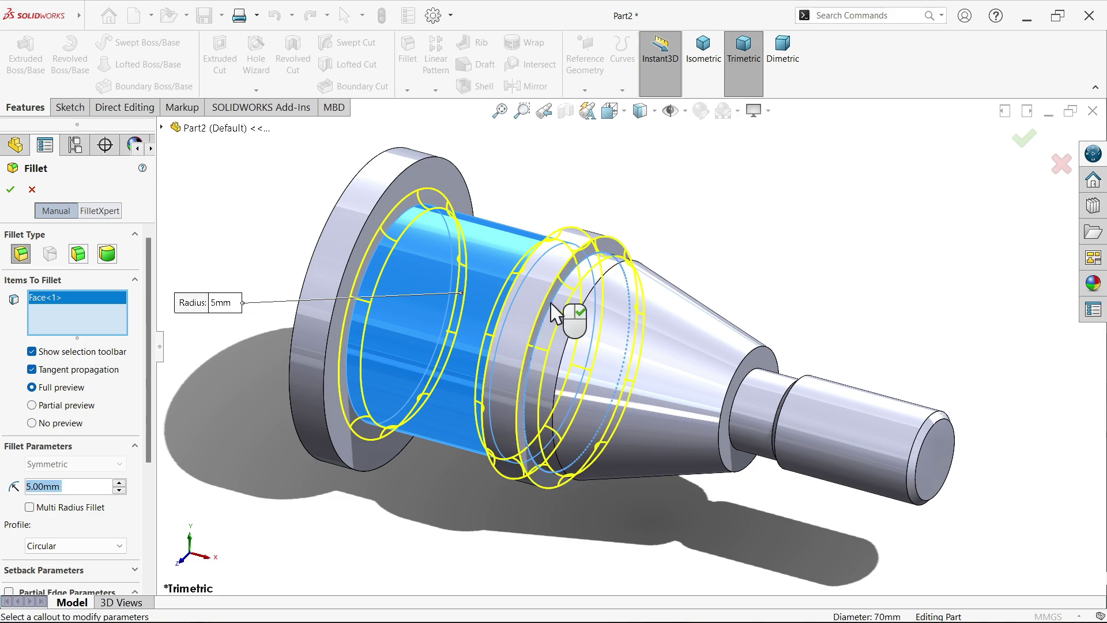
{"action": "left_click", "coordinate": [733, 395]}
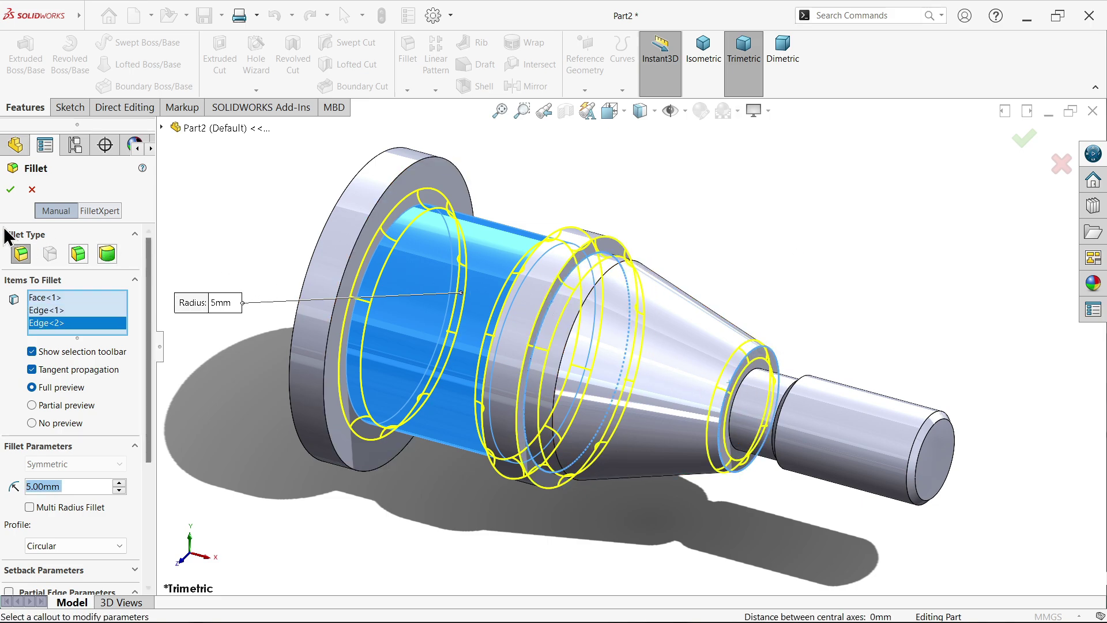
{"action": "left_click", "coordinate": [10, 191]}
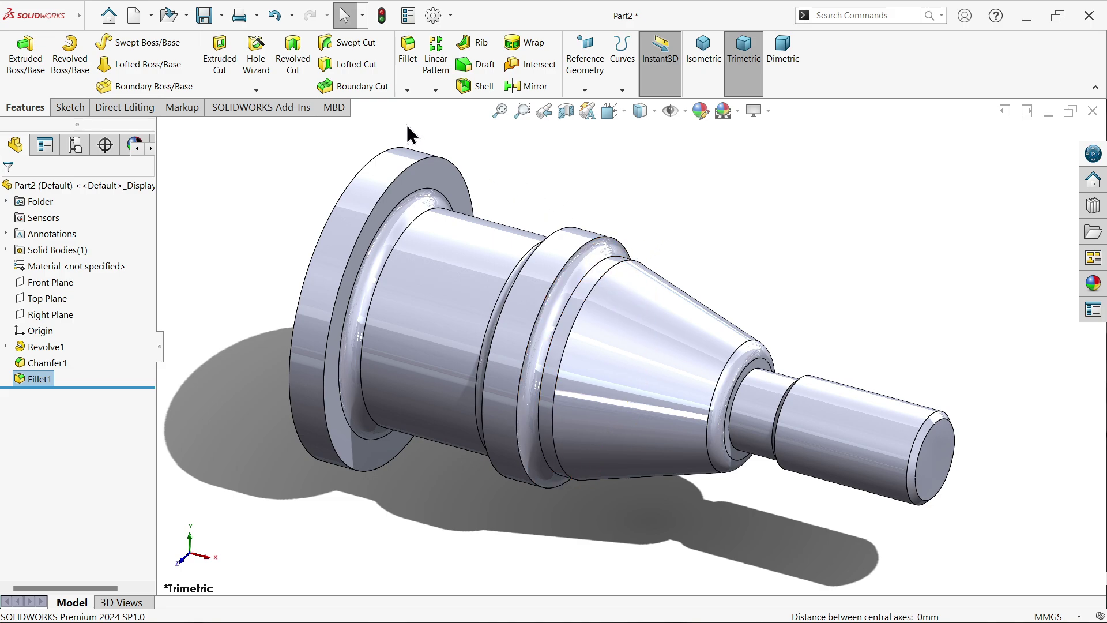
Step: Add the SOLIDWORKS CAM command set to the CommandManager tabs
{"action": "right_click", "coordinate": [333, 109]}
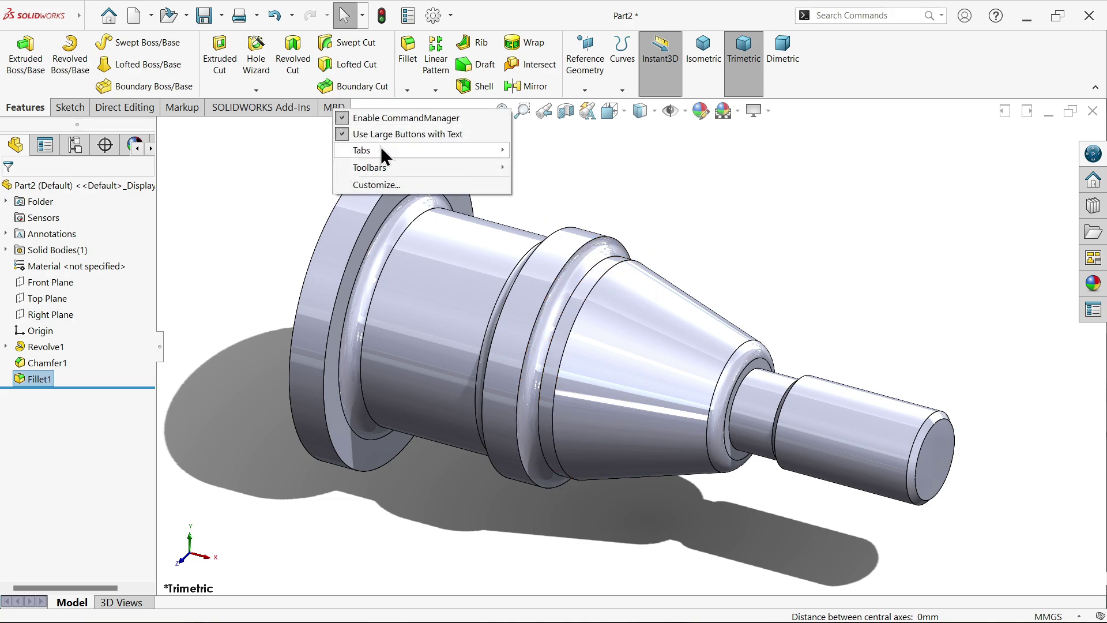
{"action": "mouse_move", "coordinate": [510, 152]}
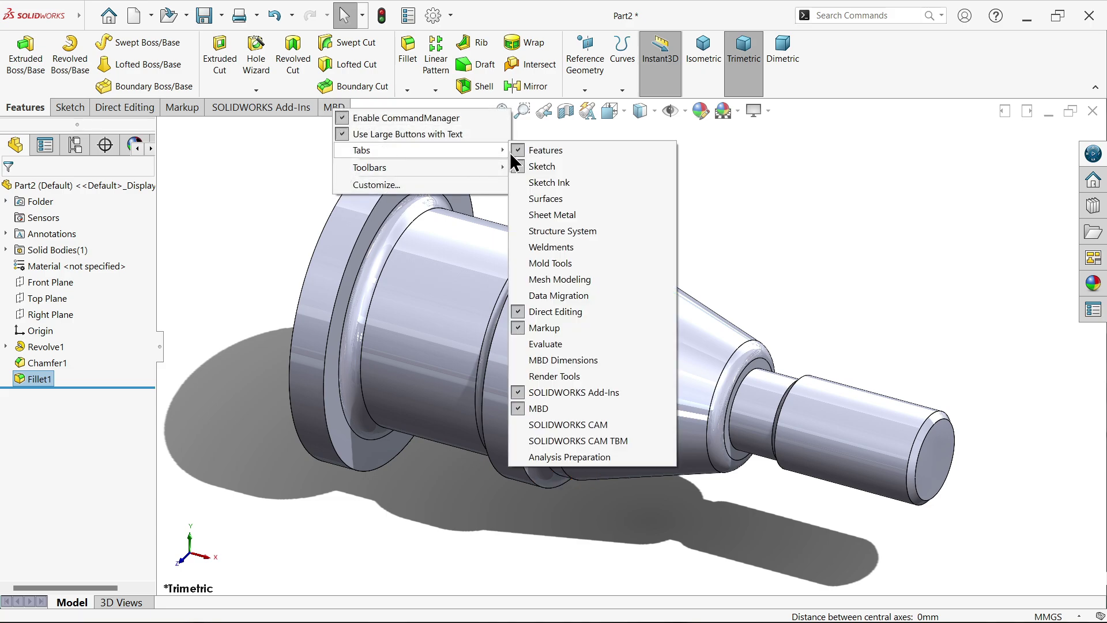
{"action": "left_click", "coordinate": [554, 425]}
Step: Enable the SOLIDWORKS CAM 2024 add-in and set it to load at start-up
{"action": "left_click", "coordinate": [449, 16]}
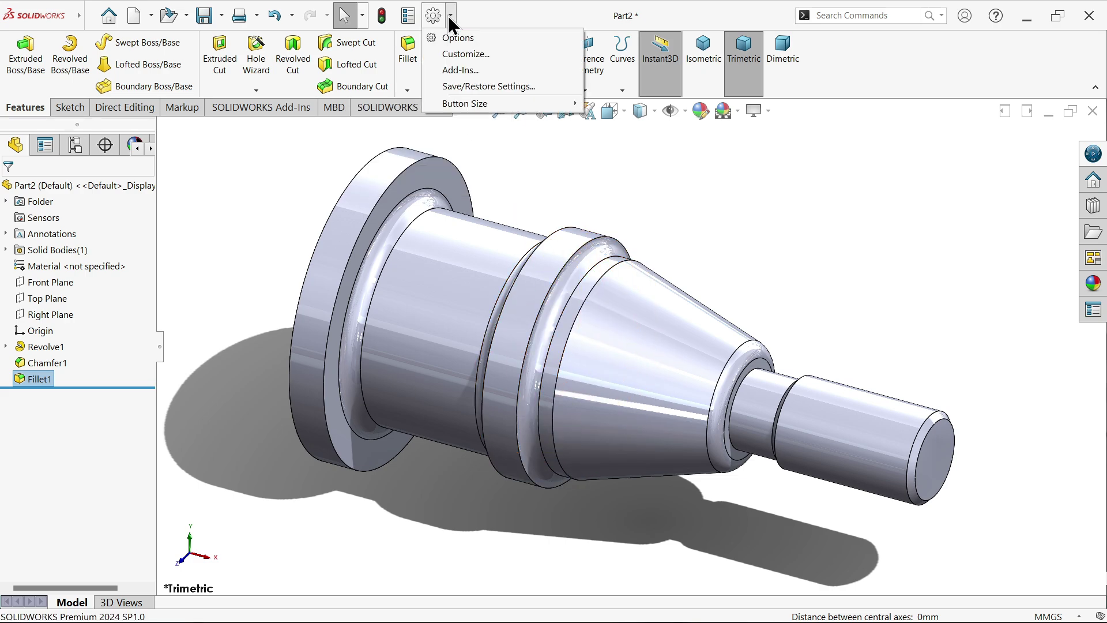
{"action": "left_click", "coordinate": [471, 70]}
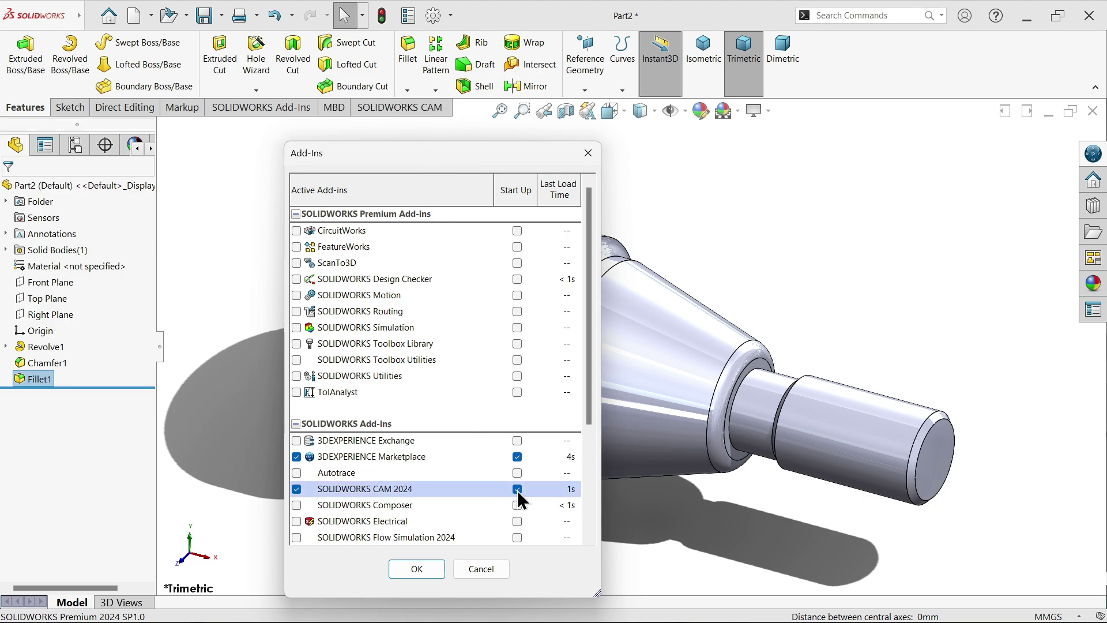
{"action": "left_click", "coordinate": [408, 571]}
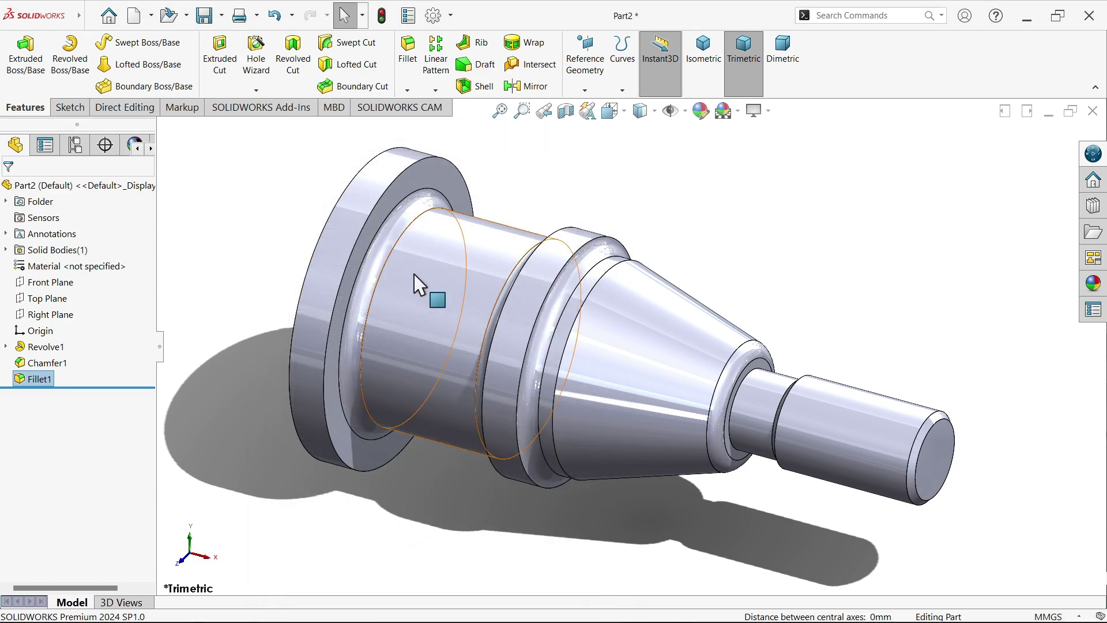
Step: Switch to the SOLIDWORKS CAM commands, widen the side panel, and show the CAM NC Manager tree
{"action": "left_click", "coordinate": [392, 110]}
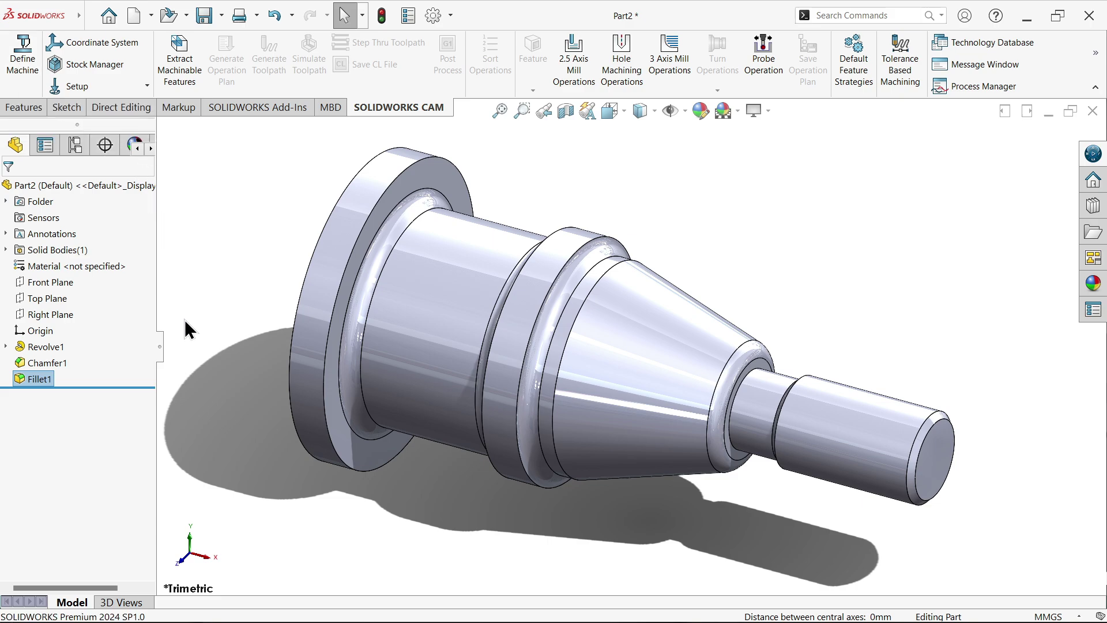
{"action": "left_click_drag", "start_coordinate": [162, 362], "coordinate": [266, 366]}
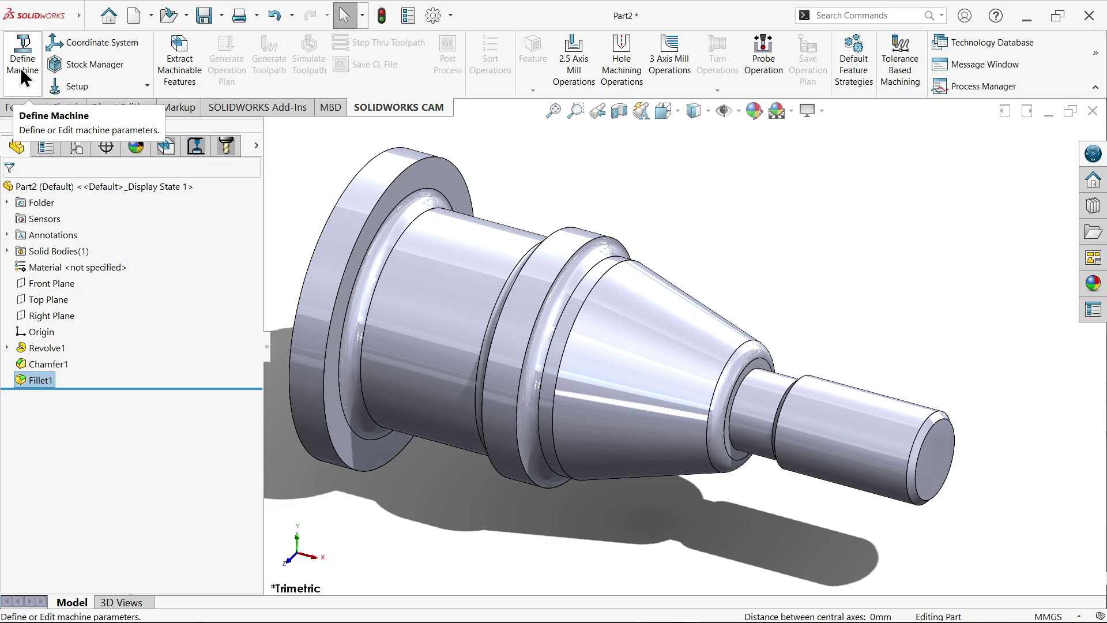
{"action": "left_click", "coordinate": [162, 151]}
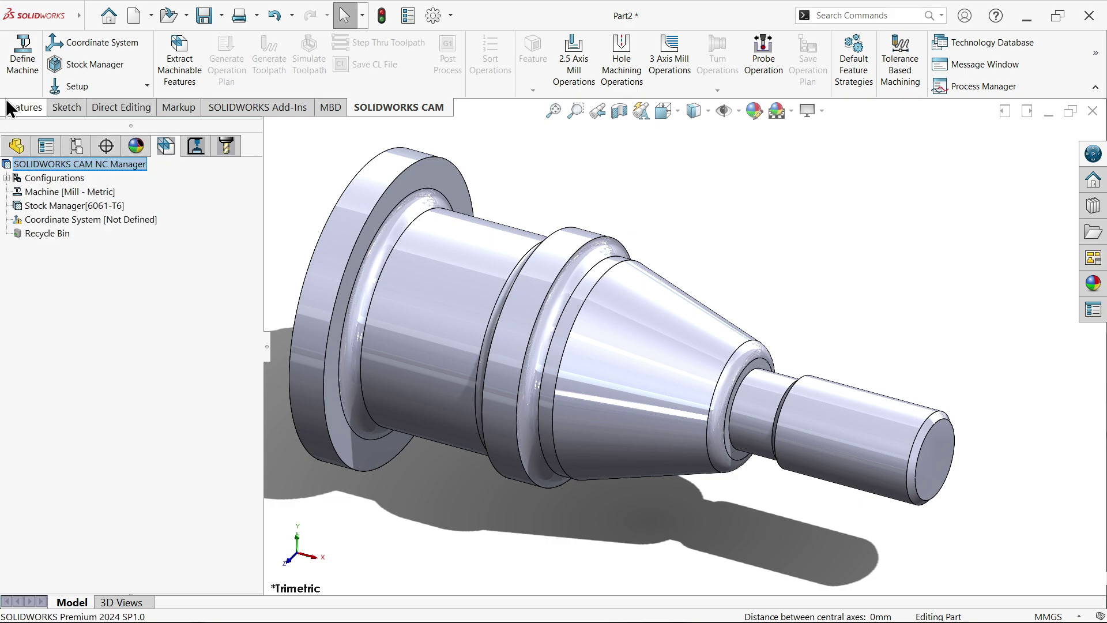
Step: Make Turn Single Turret - Metric the active machine at Medium duty and view its tool crib
{"action": "left_click", "coordinate": [25, 61]}
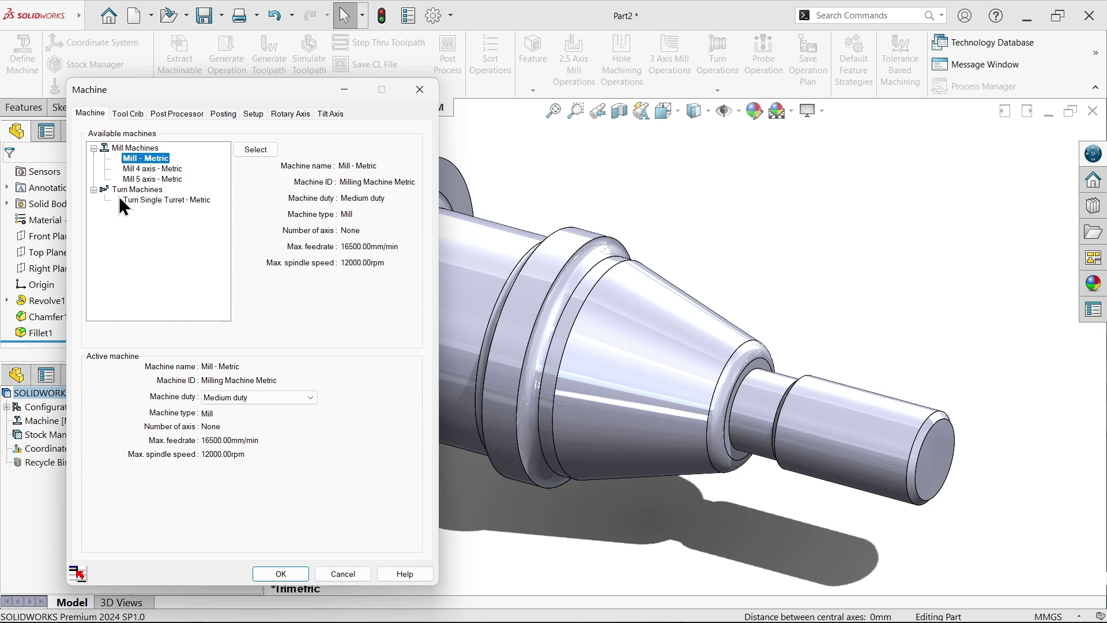
{"action": "left_click", "coordinate": [173, 199]}
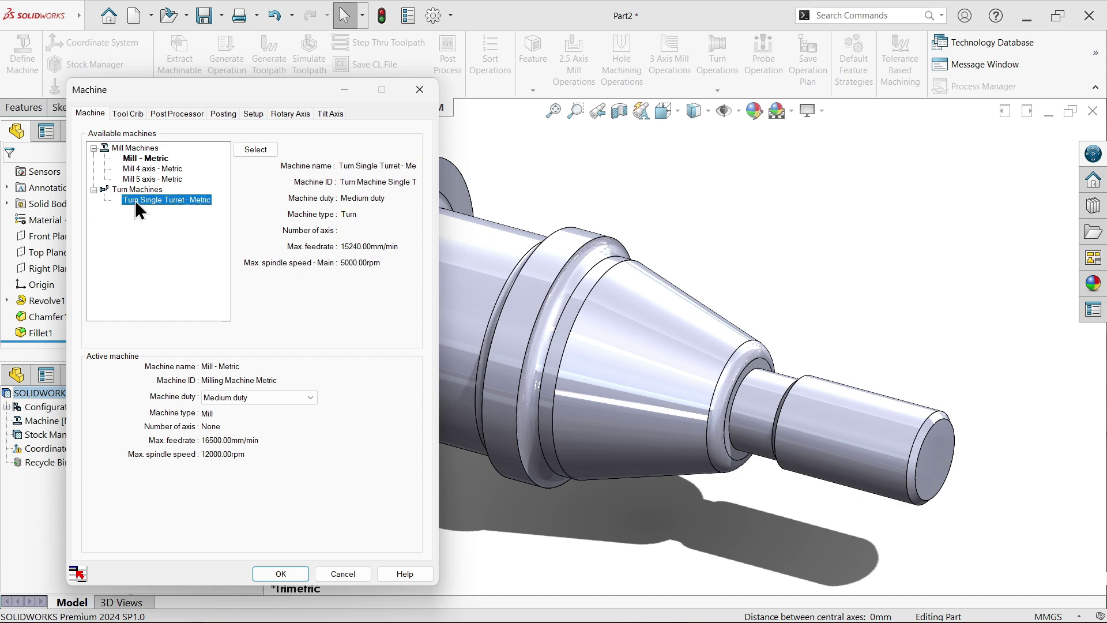
{"action": "left_click", "coordinate": [228, 399]}
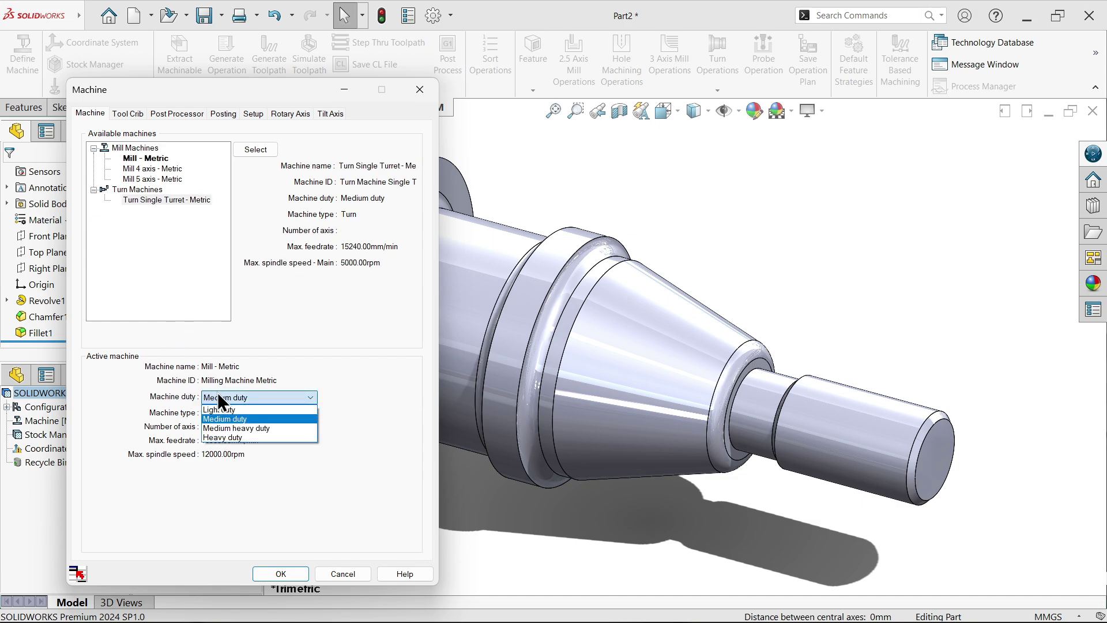
{"action": "left_click", "coordinate": [243, 400]}
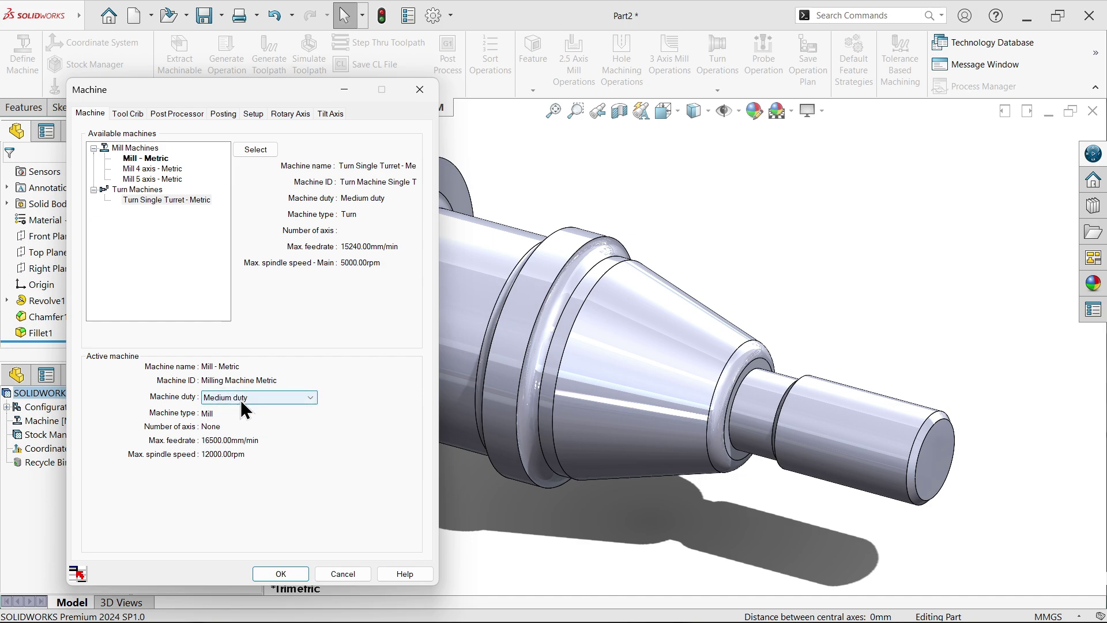
{"action": "left_click", "coordinate": [236, 399]}
{"action": "left_click", "coordinate": [237, 399]}
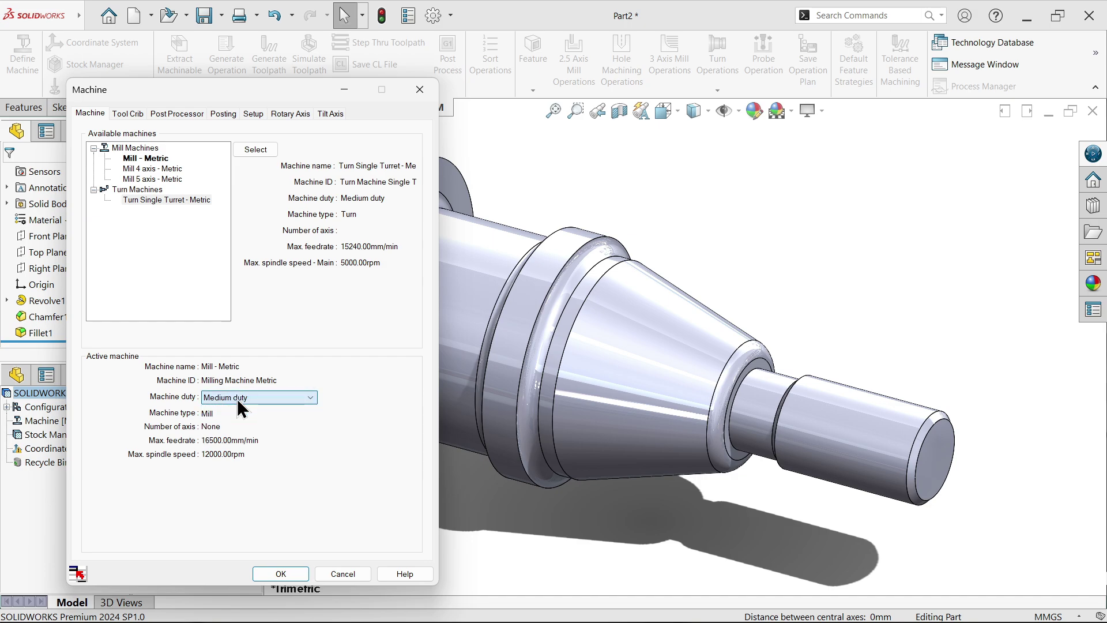
{"action": "left_click", "coordinate": [256, 149]}
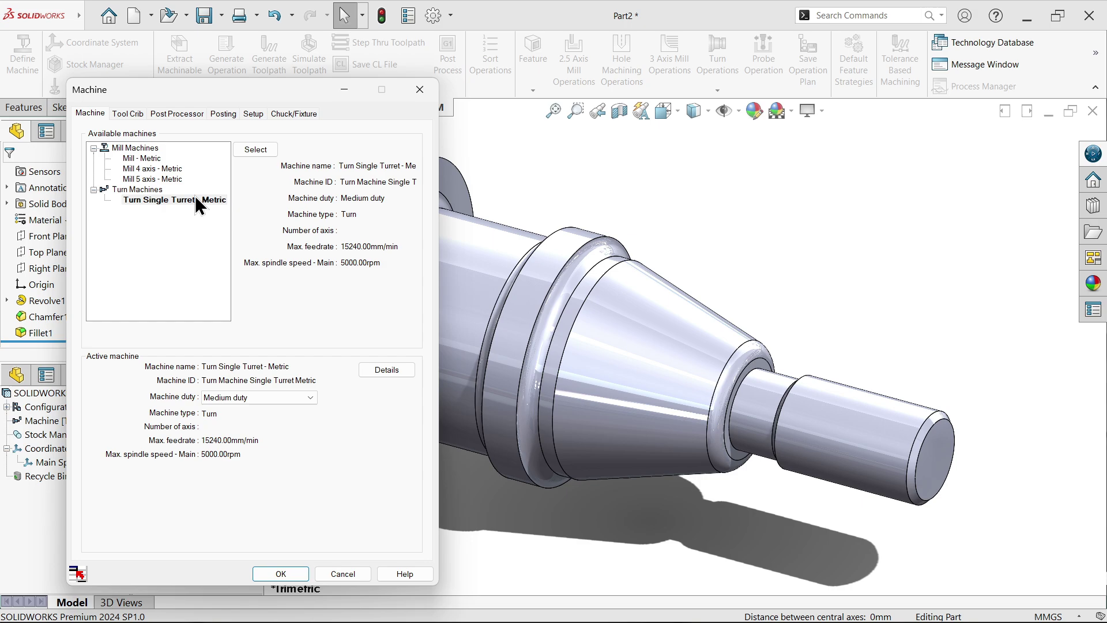
{"action": "left_click", "coordinate": [132, 115]}
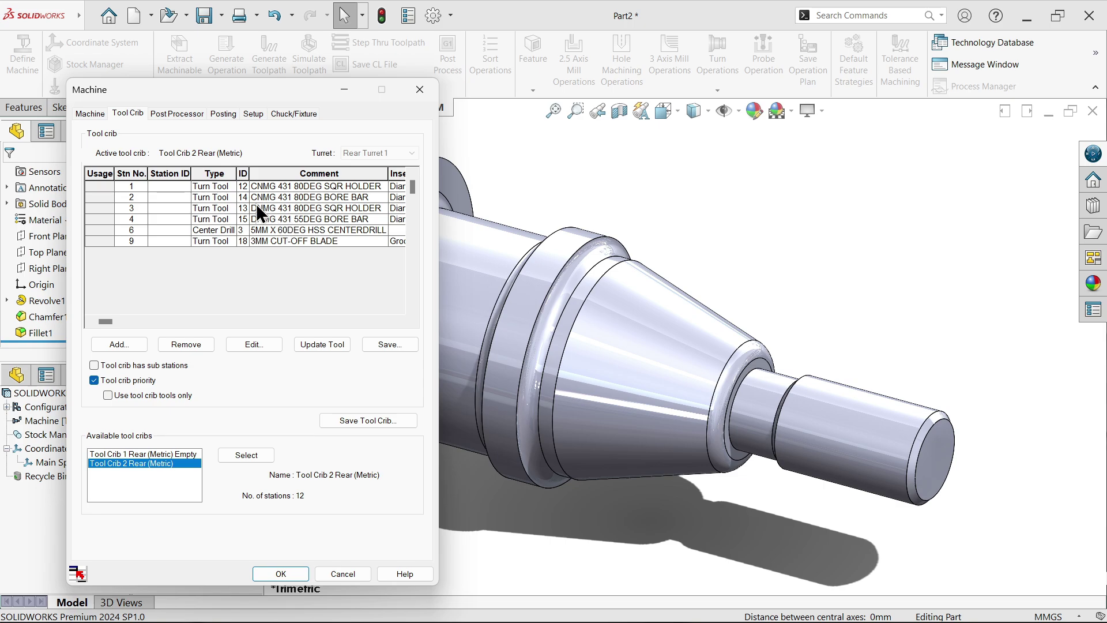
Step: Review the post processors with T2Axis-Tutorial active, then view the posting options
{"action": "left_click", "coordinate": [184, 115]}
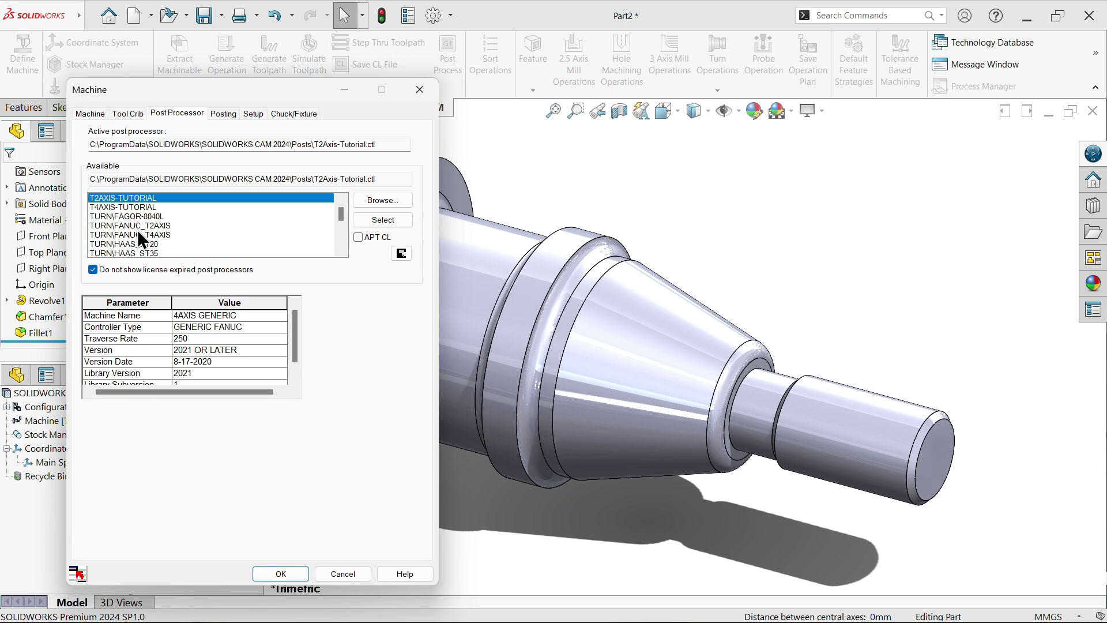
{"action": "scroll", "coordinate": [138, 233], "scroll_direction": "down", "scroll_amount": 1}
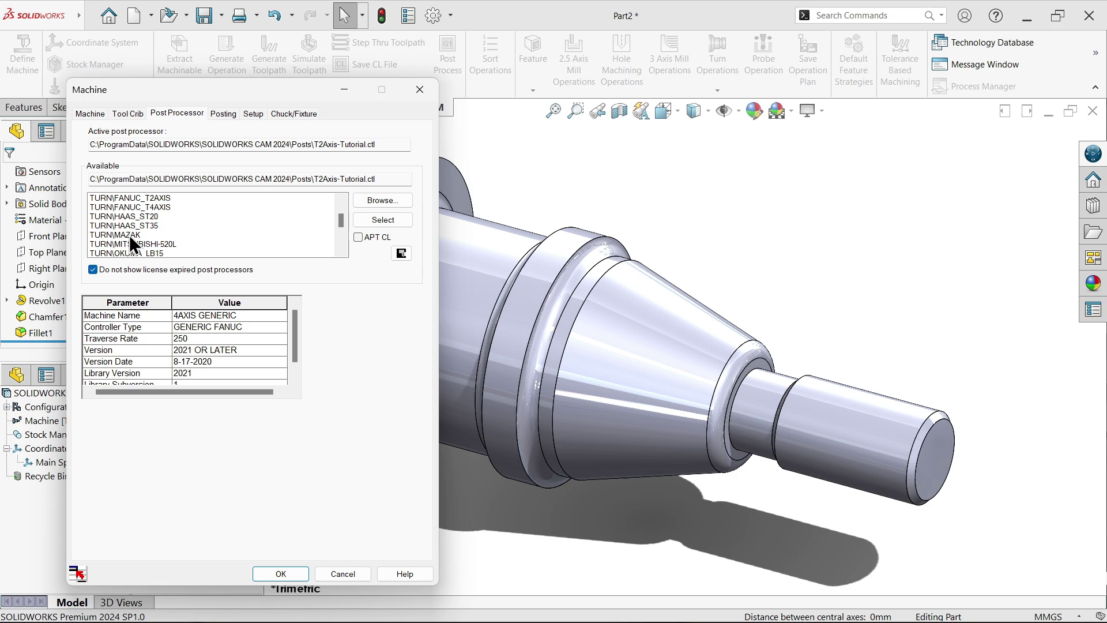
{"action": "scroll", "coordinate": [160, 237], "scroll_direction": "up", "scroll_amount": 1}
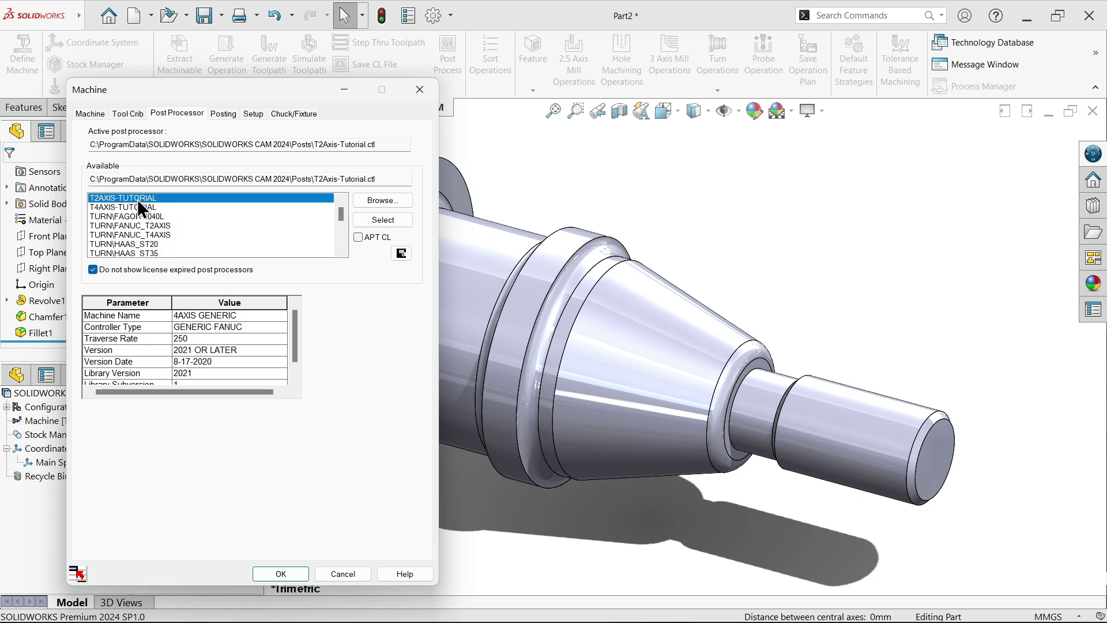
{"action": "left_click", "coordinate": [228, 114]}
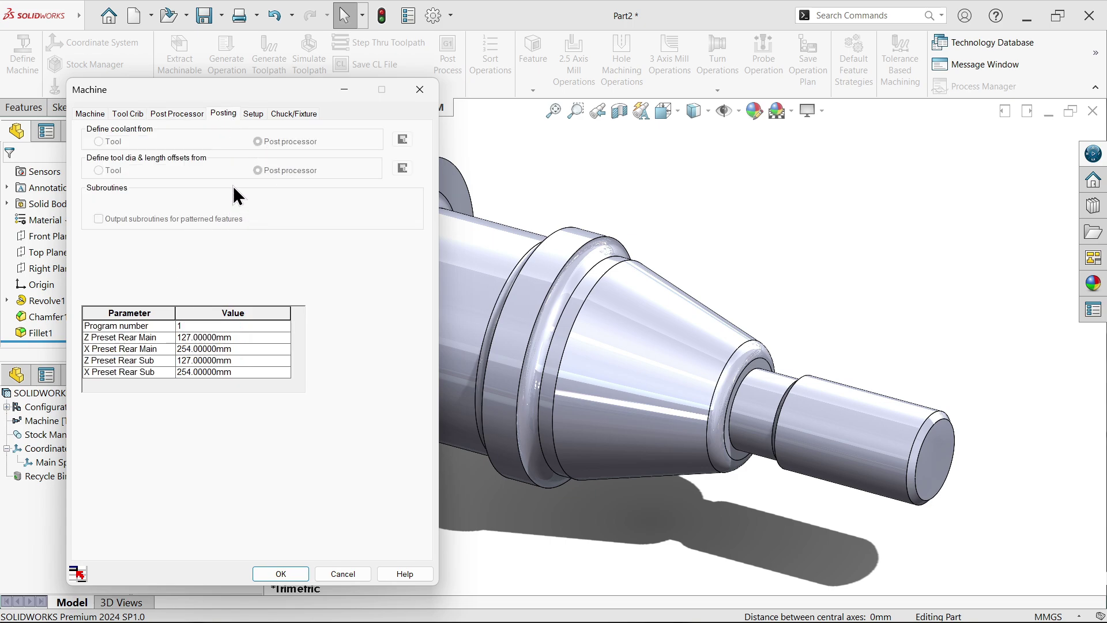
Step: Inspect the 200mm_2Step_Chuck around the part, then apply the Turn Single Turret - Metric machine settings
{"action": "left_click", "coordinate": [284, 113]}
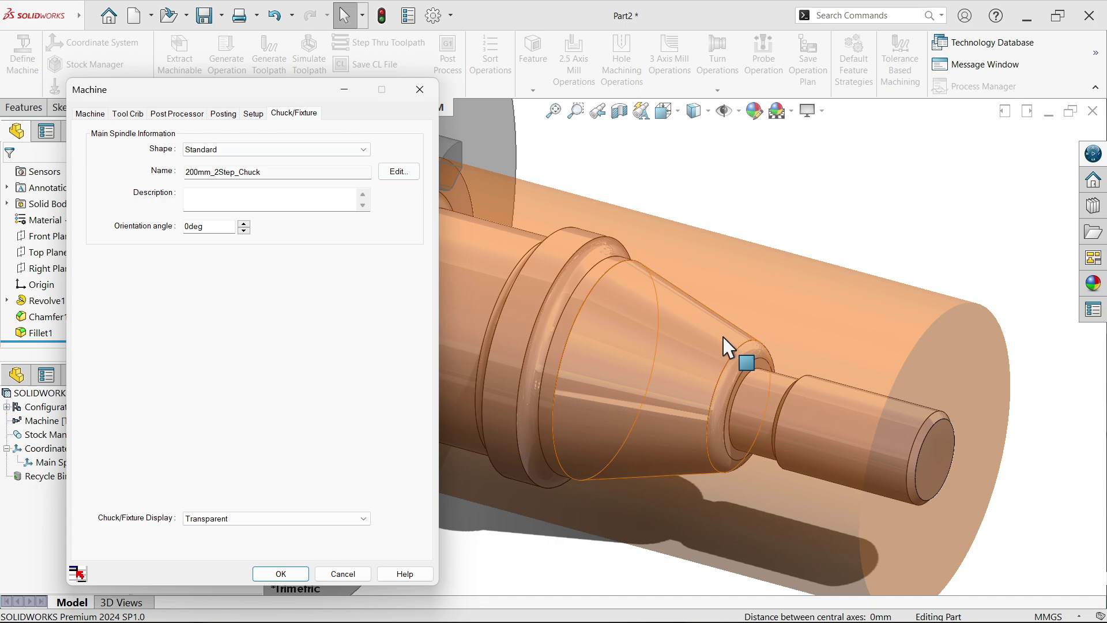
{"action": "scroll", "coordinate": [724, 346], "scroll_direction": "up", "scroll_amount": 3}
{"action": "middle_click_drag", "start_coordinate": [690, 352], "coordinate": [803, 248]}
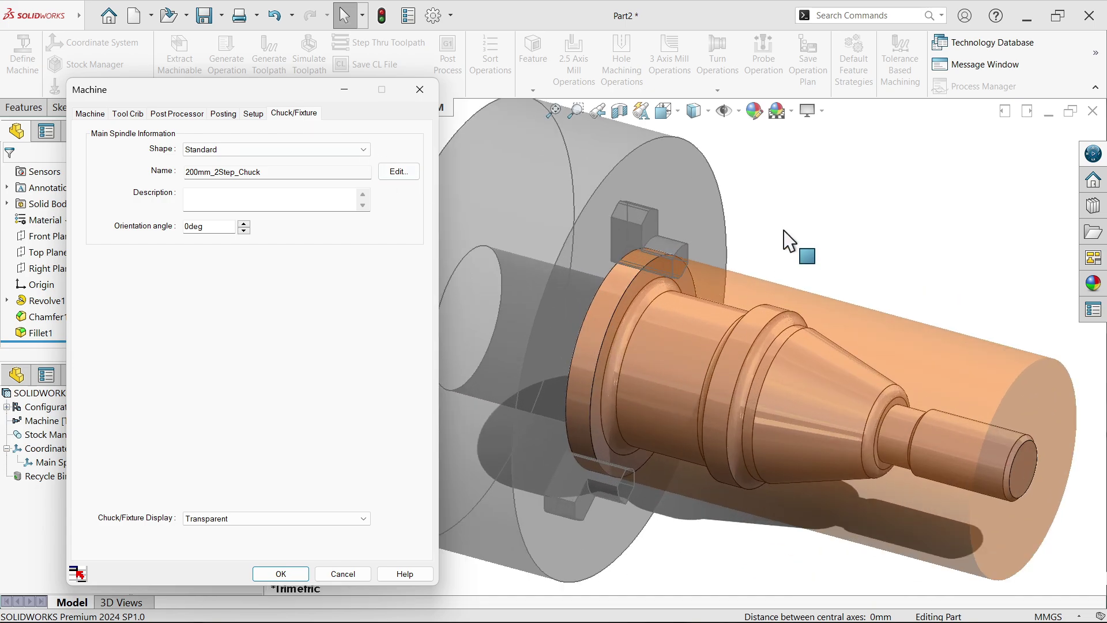
{"action": "scroll", "coordinate": [818, 230], "scroll_direction": "down", "scroll_amount": 3}
{"action": "middle_click_drag", "start_coordinate": [832, 213], "coordinate": [781, 227]}
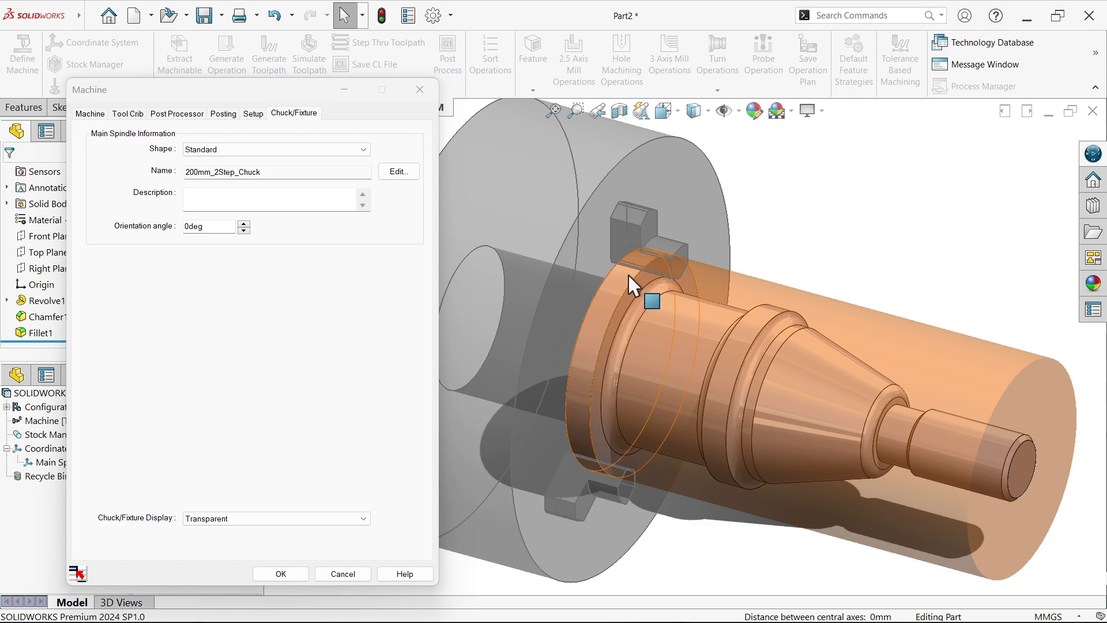
{"action": "middle_click_drag", "start_coordinate": [711, 228], "coordinate": [744, 222]}
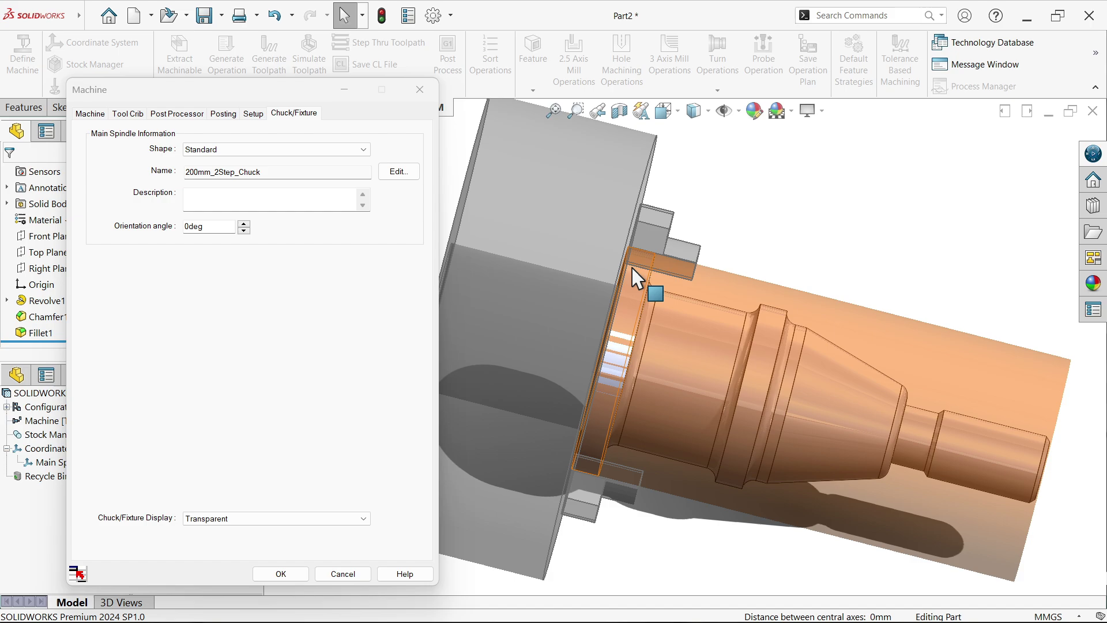
{"action": "middle_click_drag", "start_coordinate": [644, 286], "coordinate": [592, 256]}
{"action": "left_click", "coordinate": [98, 128]}
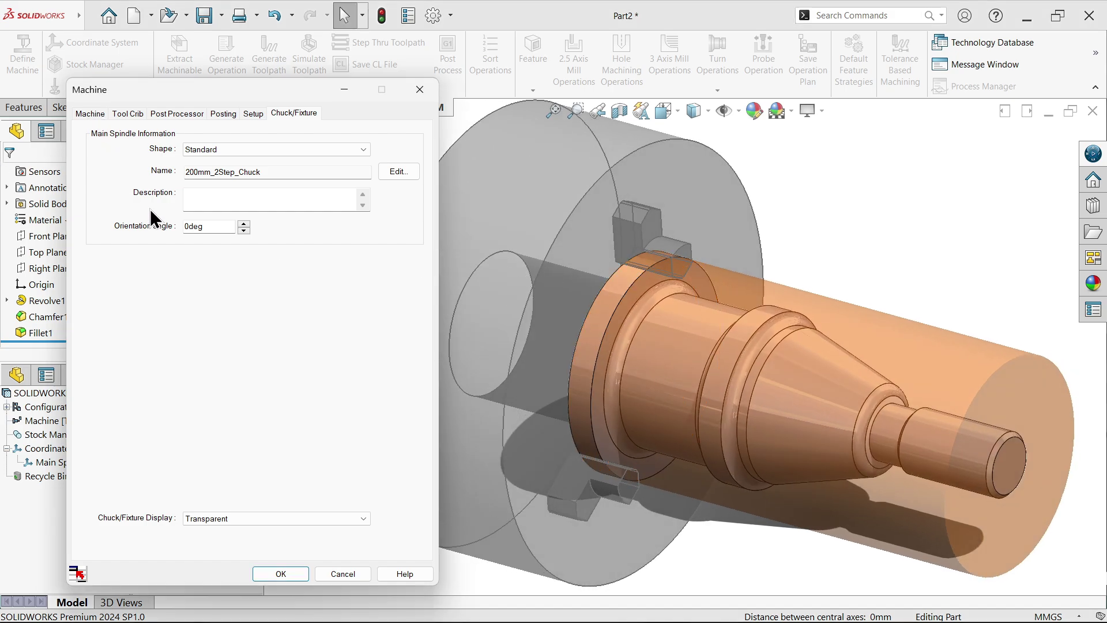
{"action": "left_click", "coordinate": [92, 113]}
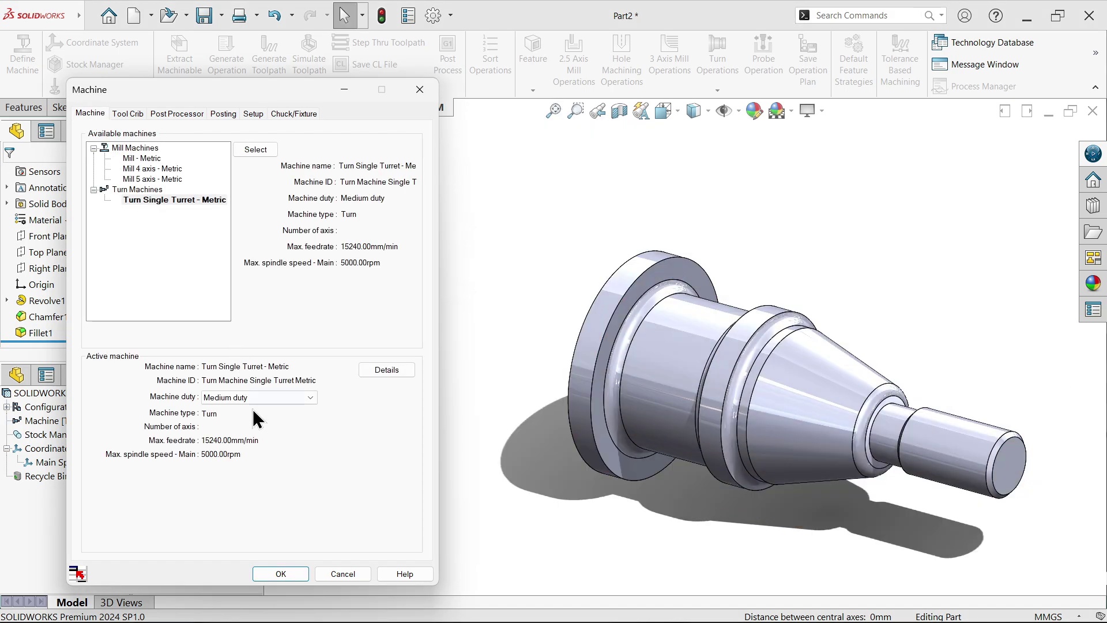
{"action": "left_click", "coordinate": [262, 574]}
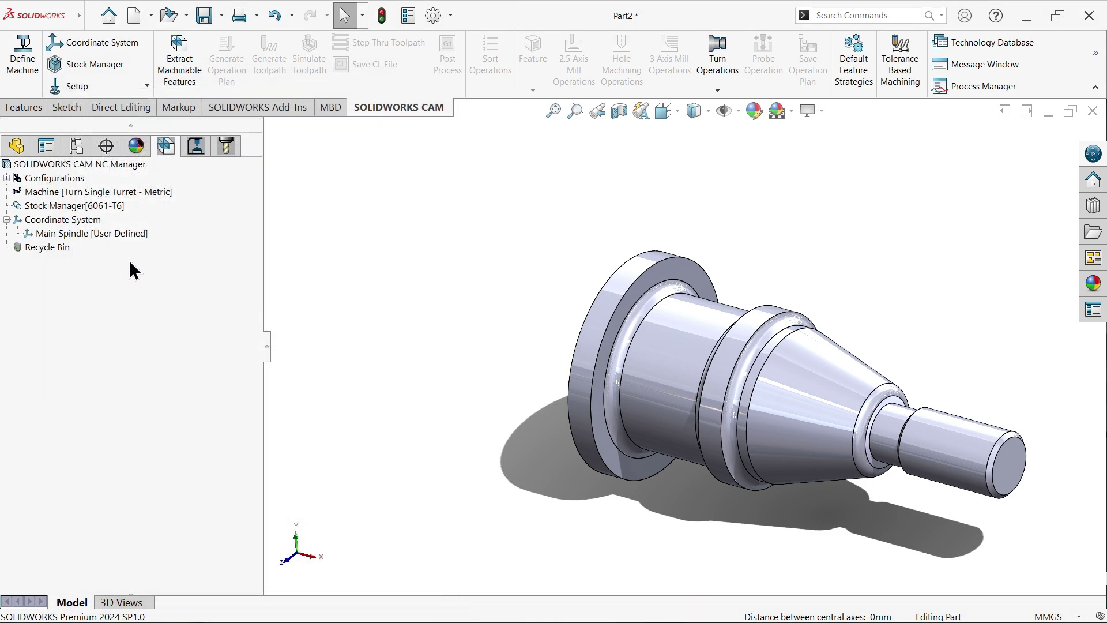
{"action": "scroll", "coordinate": [644, 379], "scroll_direction": "up", "scroll_amount": 2}
{"action": "scroll", "coordinate": [870, 398], "scroll_direction": "down", "scroll_amount": 1}
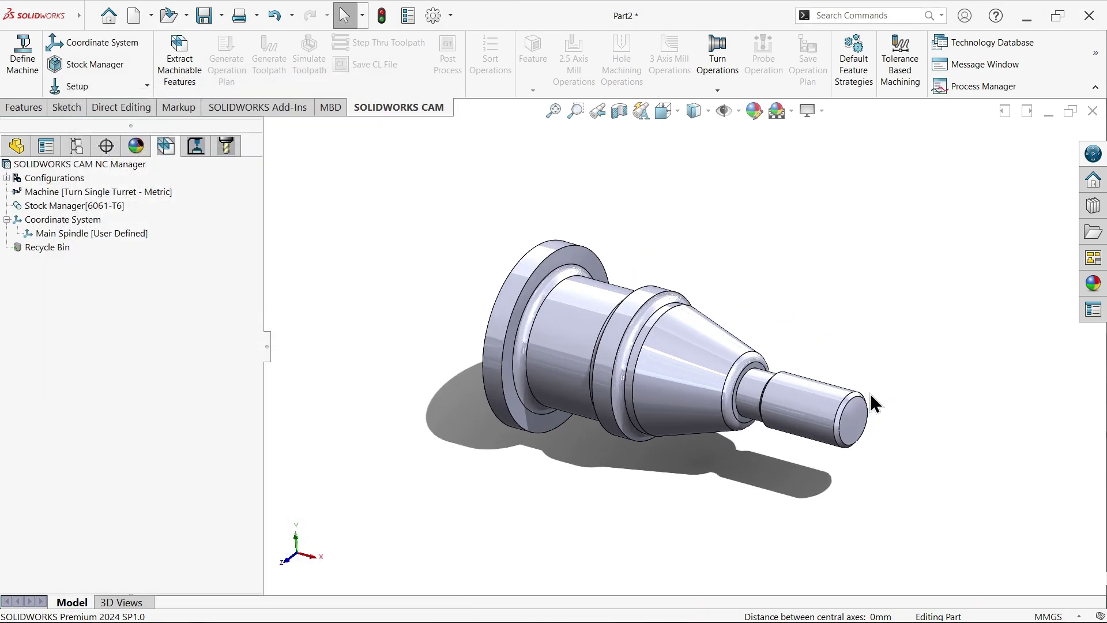
{"action": "scroll", "coordinate": [784, 366], "scroll_direction": "down", "scroll_amount": 1}
{"action": "scroll", "coordinate": [779, 360], "scroll_direction": "down", "scroll_amount": 1}
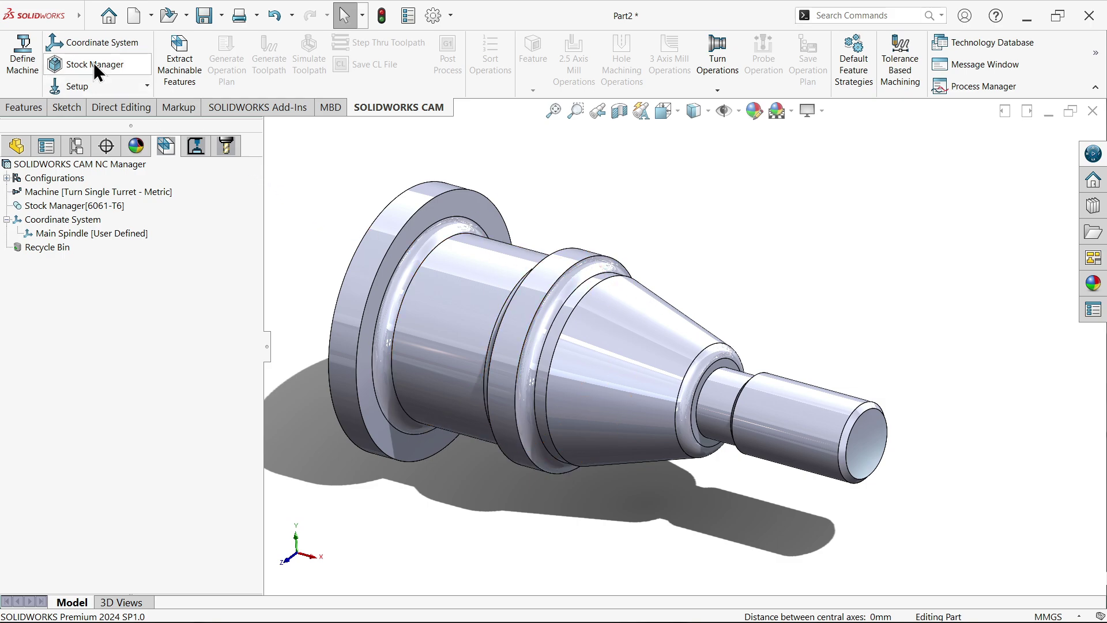
{"action": "left_click", "coordinate": [91, 42]}
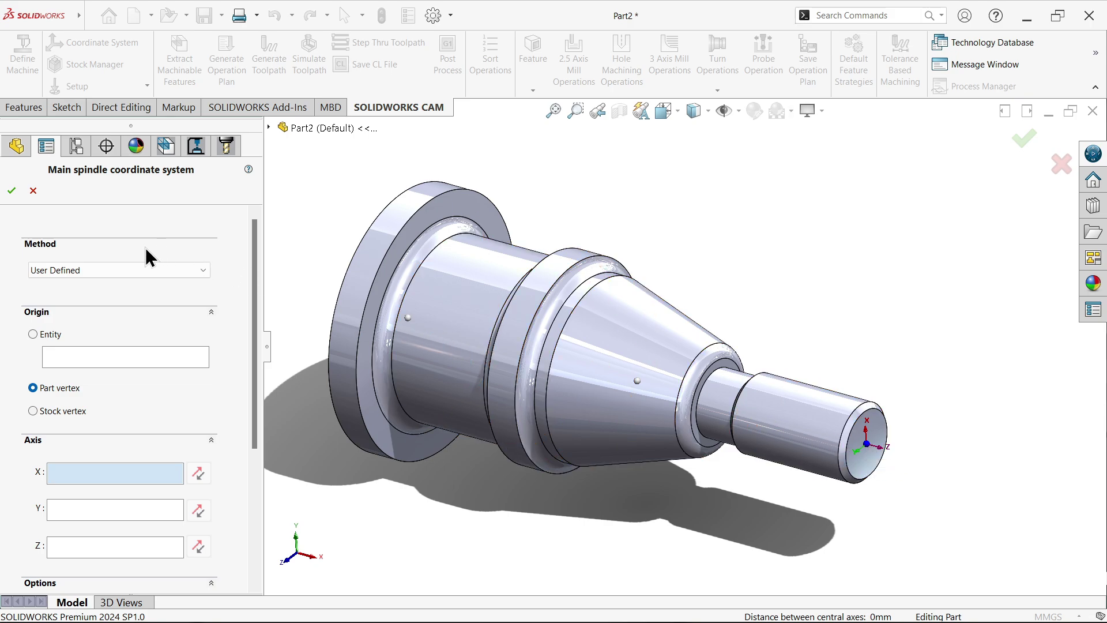
{"action": "left_click", "coordinate": [49, 271]}
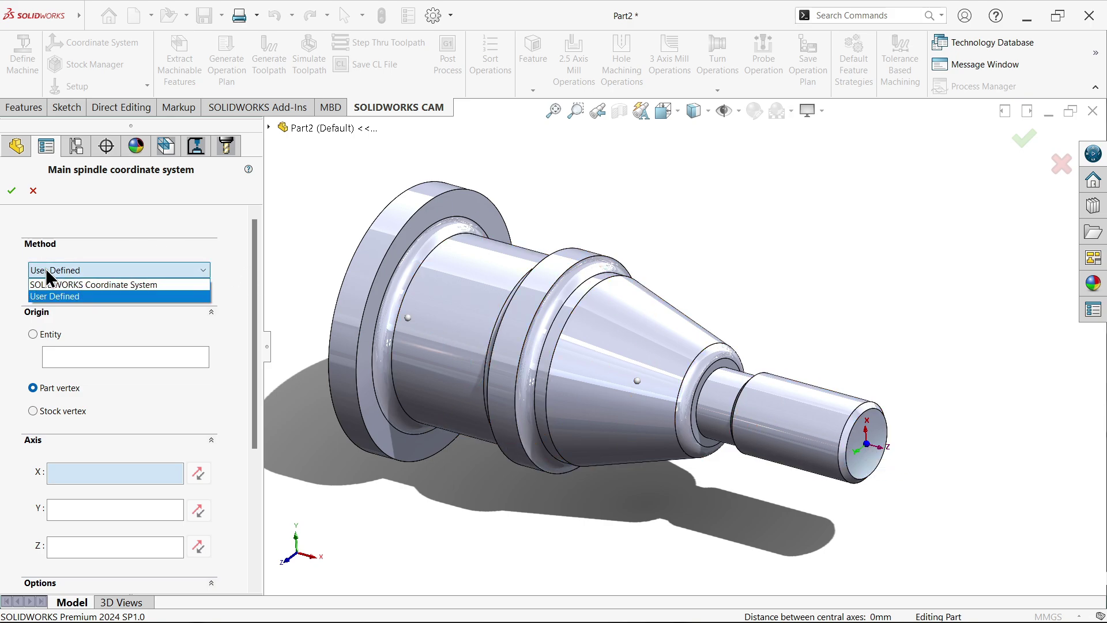
{"action": "left_click", "coordinate": [75, 288]}
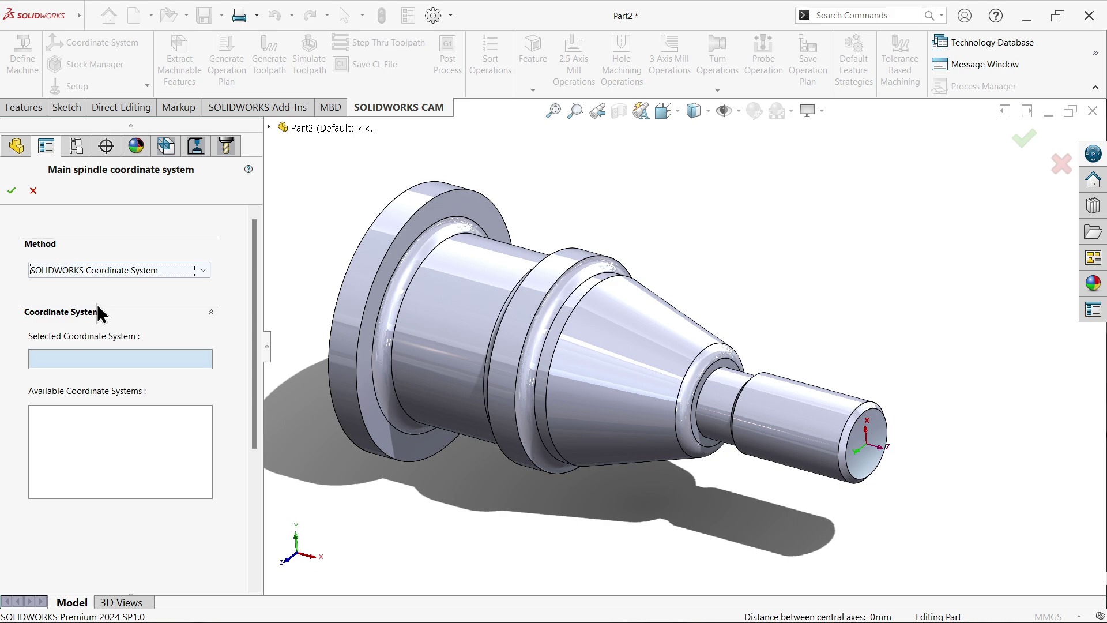
{"action": "middle_click_drag", "start_coordinate": [418, 376], "coordinate": [440, 425]}
{"action": "scroll", "coordinate": [881, 430], "scroll_direction": "down", "scroll_amount": 2}
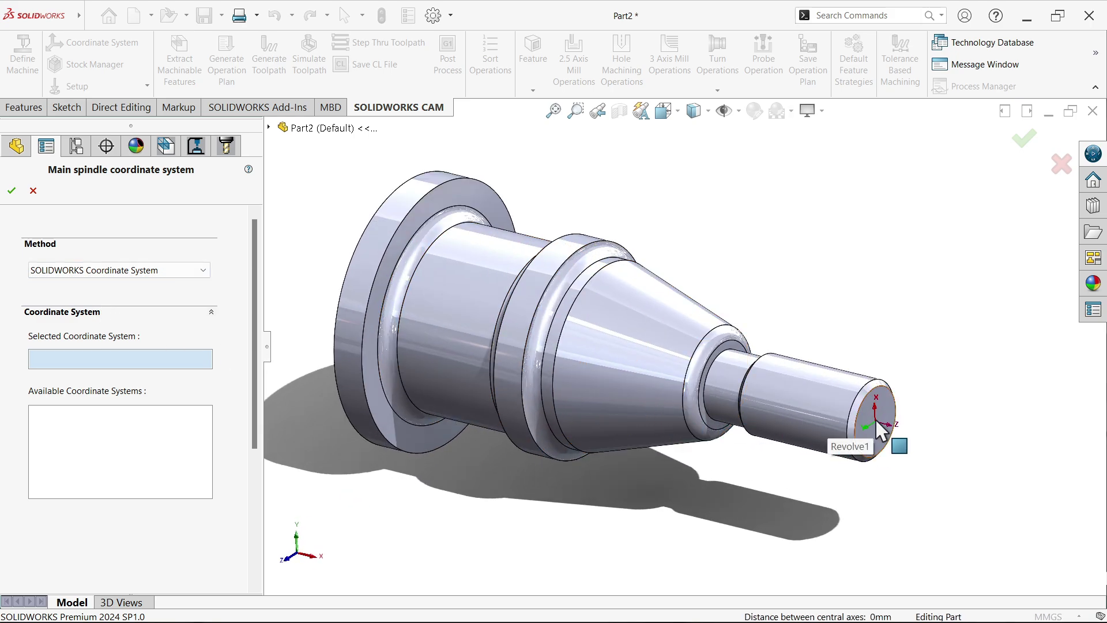
{"action": "left_click", "coordinate": [71, 268]}
{"action": "left_click", "coordinate": [75, 295]}
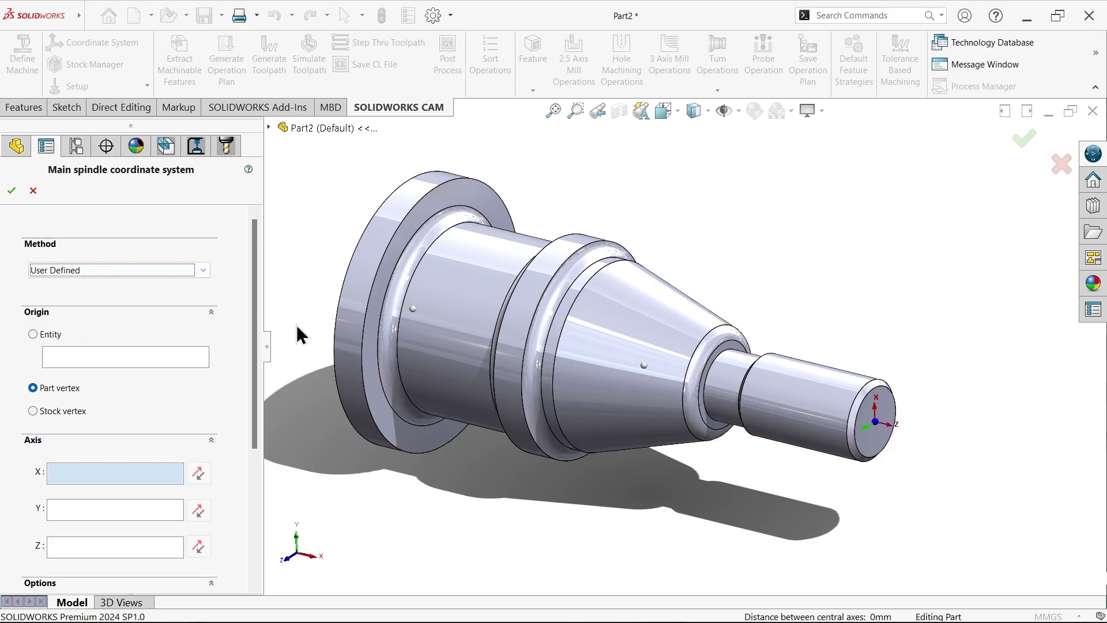
{"action": "left_click", "coordinate": [11, 192]}
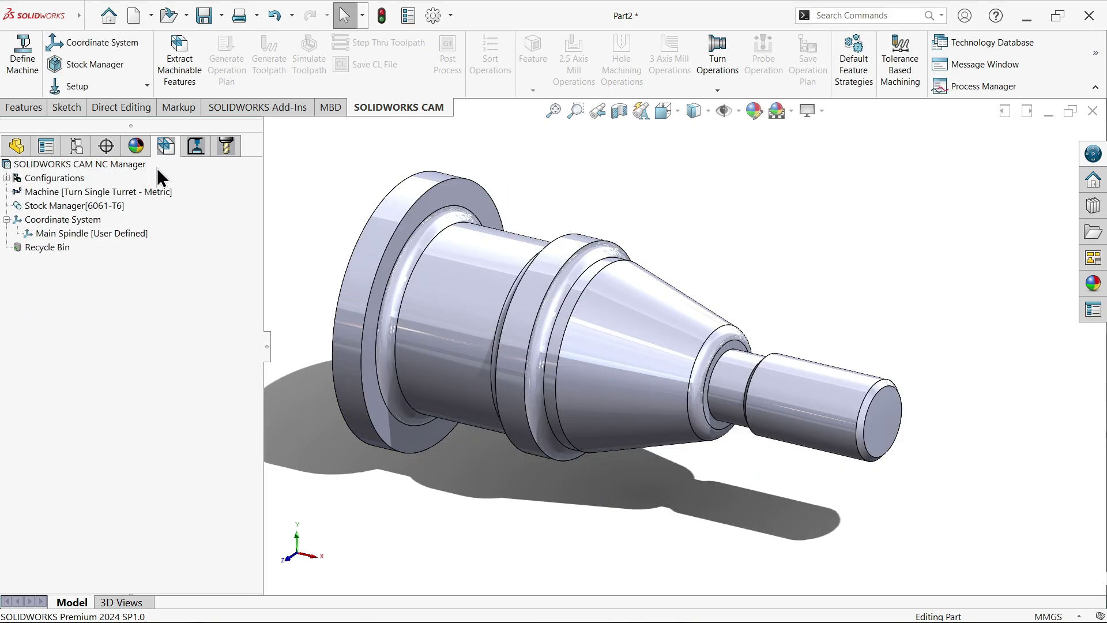
Step: Open Stock Manager and change the bar stock material from 6061-T6 to 316S stainless steel
{"action": "left_click", "coordinate": [192, 151]}
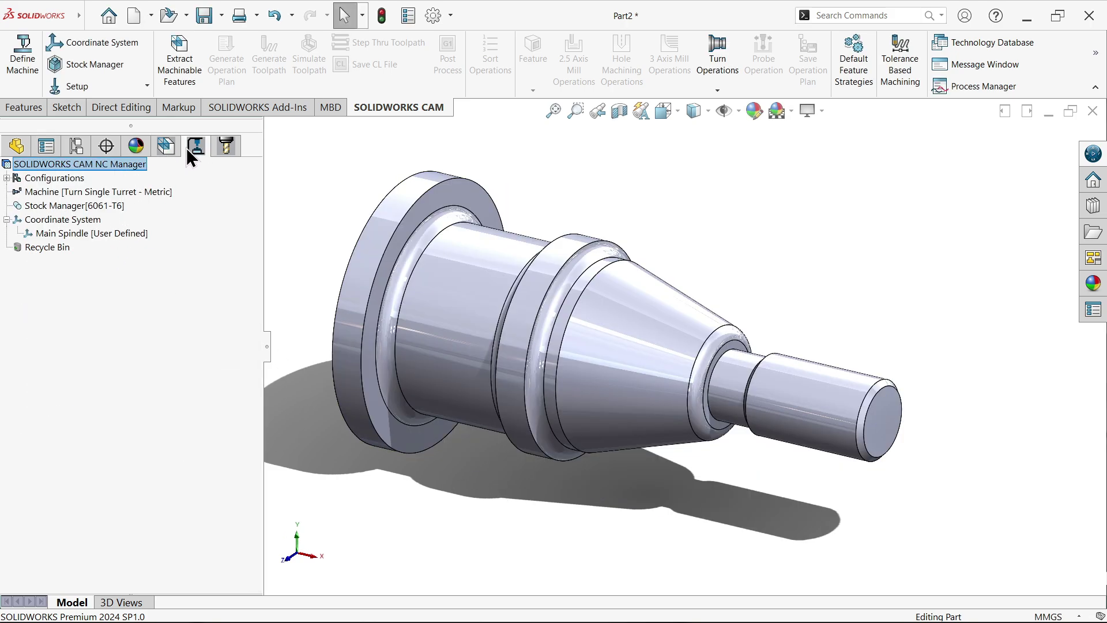
{"action": "left_click", "coordinate": [97, 61]}
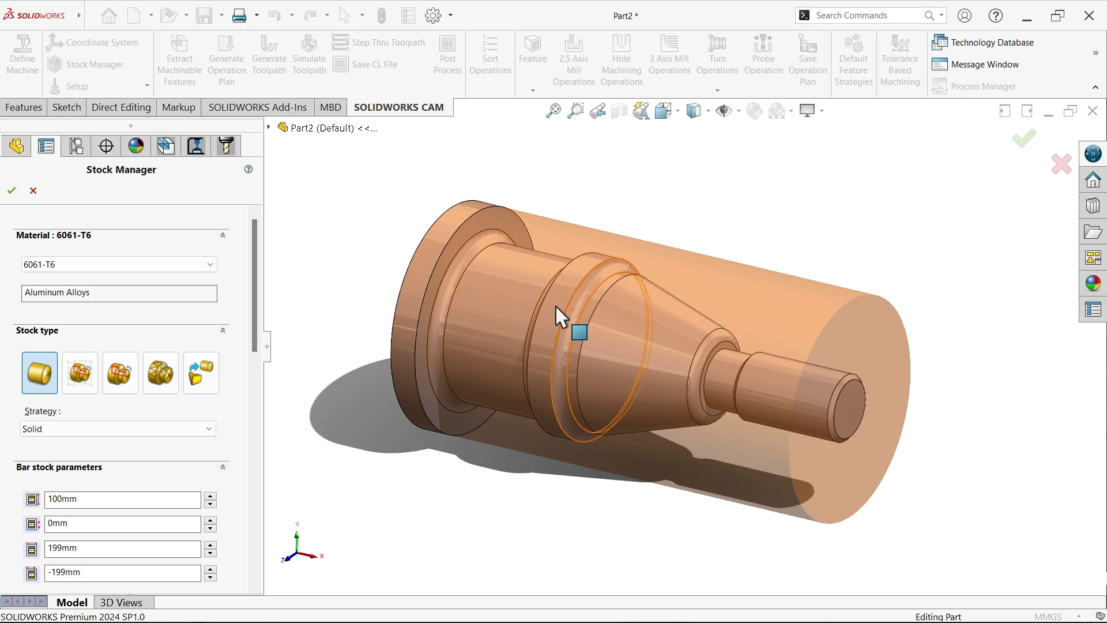
{"action": "mouse_move", "coordinate": [524, 257]}
{"action": "middle_mouse_down"}
{"action": "mouse_move", "coordinate": [588, 262]}
{"action": "mouse_move", "coordinate": [531, 239]}
{"action": "middle_mouse_up"}
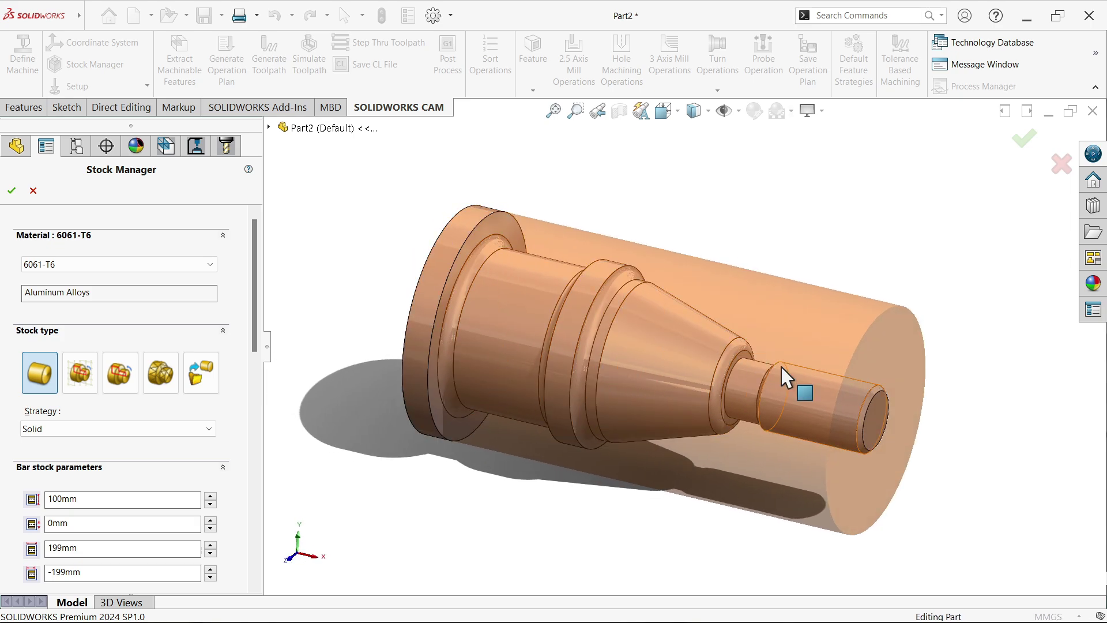
{"action": "scroll", "coordinate": [749, 340], "scroll_direction": "down", "scroll_amount": 2}
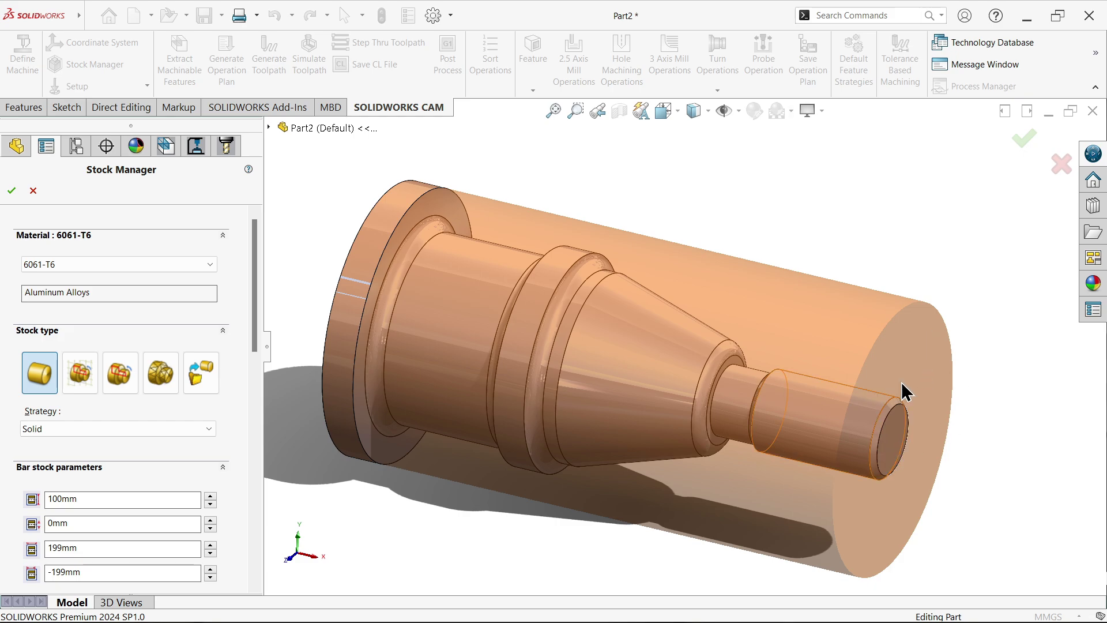
{"action": "middle_click_drag", "start_coordinate": [610, 321], "coordinate": [654, 333]}
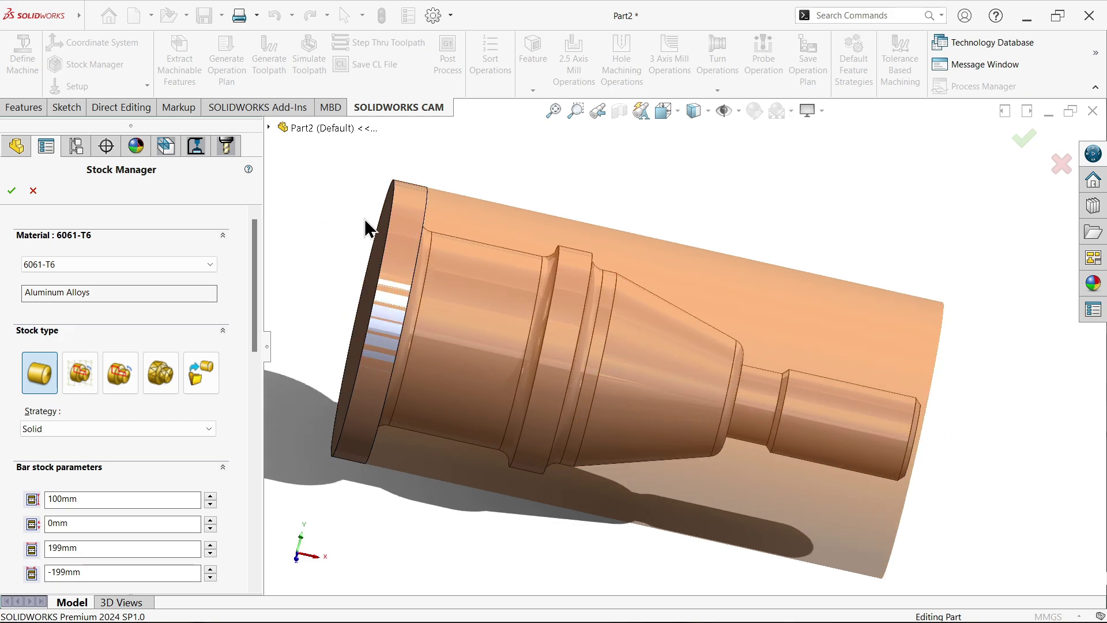
{"action": "key", "text": "z"}
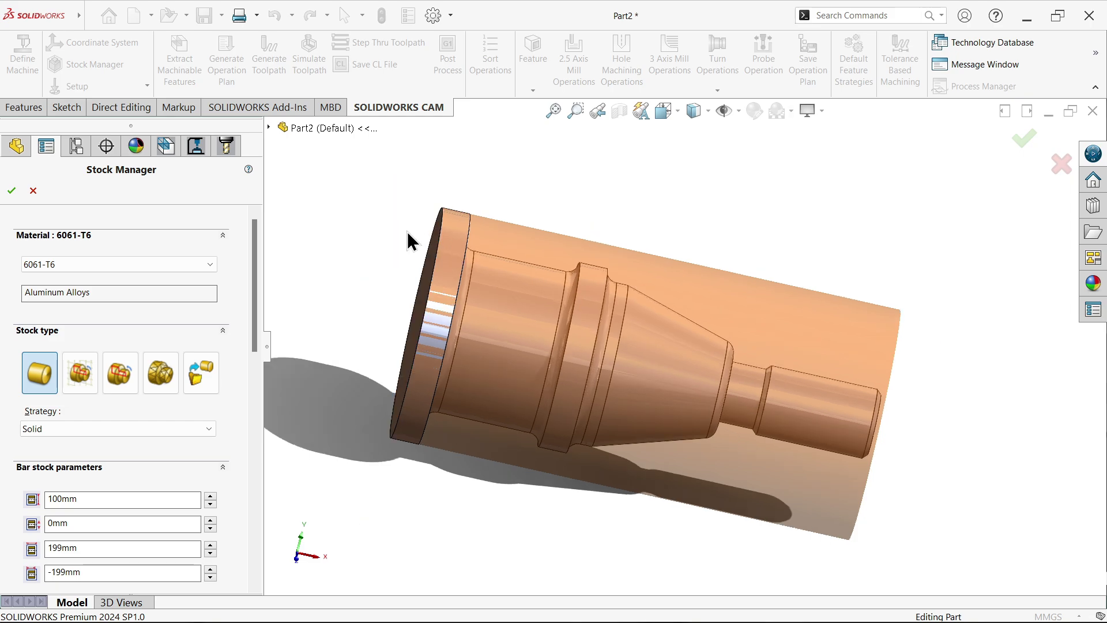
{"action": "left_click", "coordinate": [91, 265]}
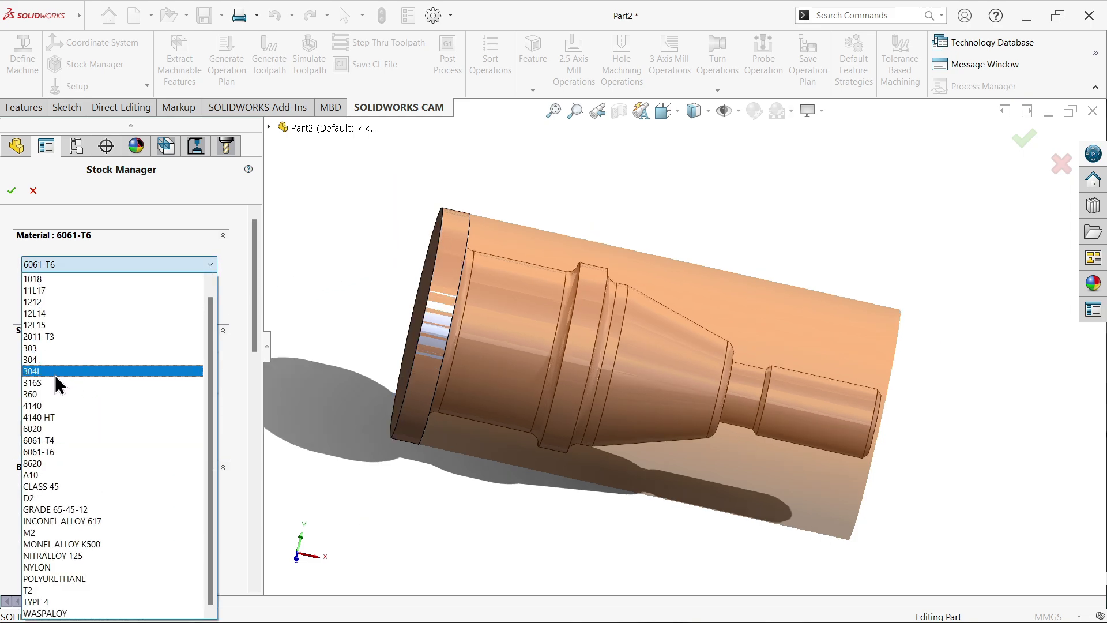
{"action": "left_click", "coordinate": [49, 383]}
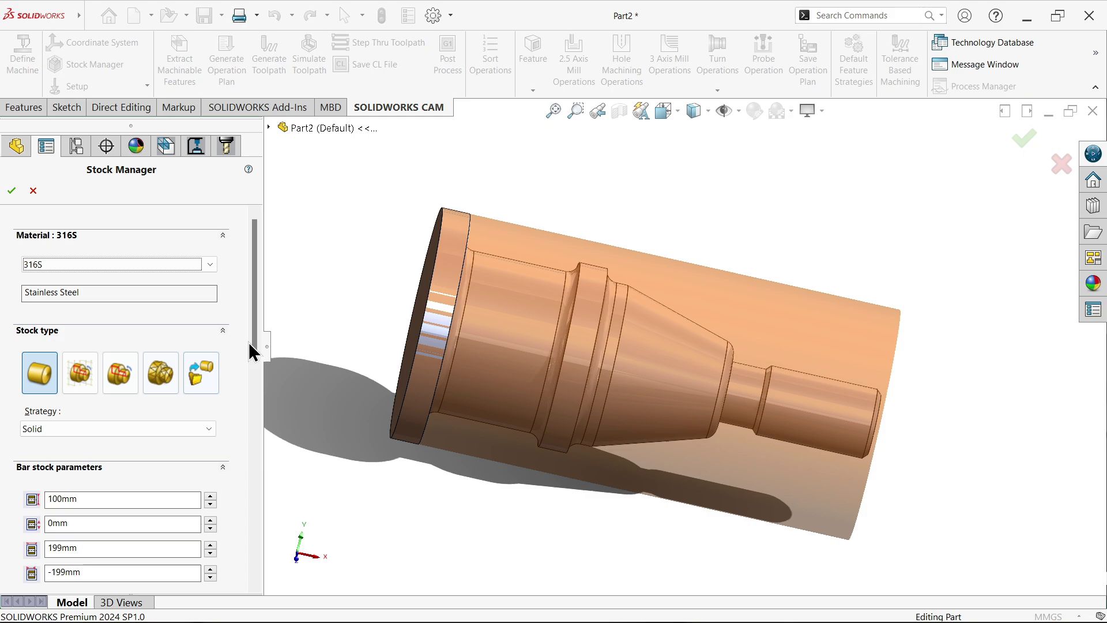
{"action": "left_click_drag", "start_coordinate": [251, 324], "coordinate": [257, 431]}
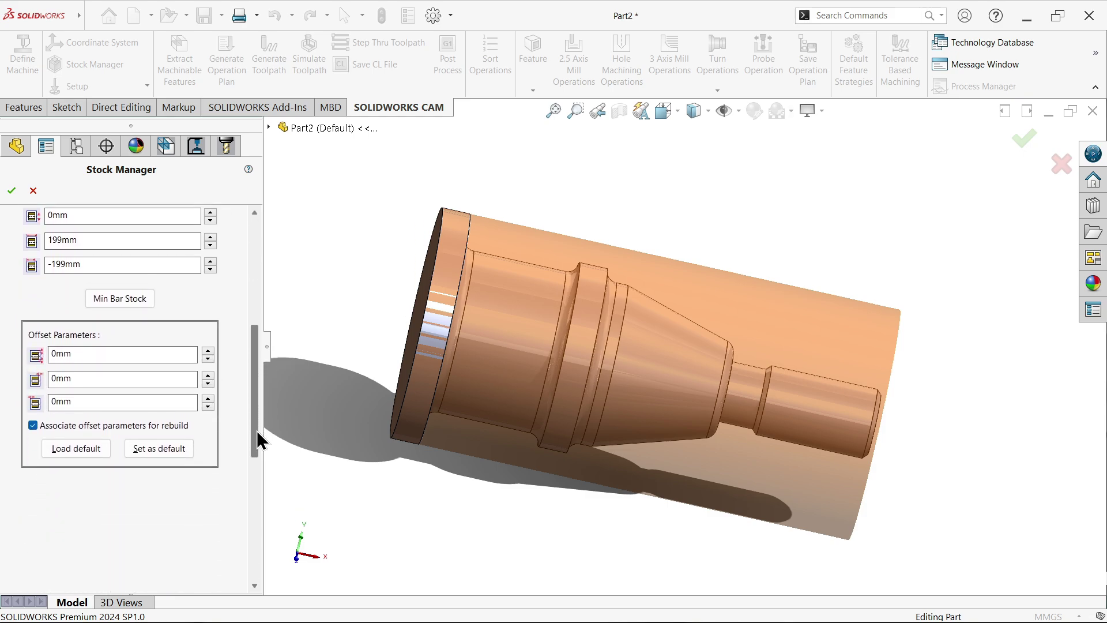
Step: Set the bar stock diameter offset to 5 mm
{"action": "double_click", "coordinate": [73, 355]}
{"action": "type", "text": "5"}
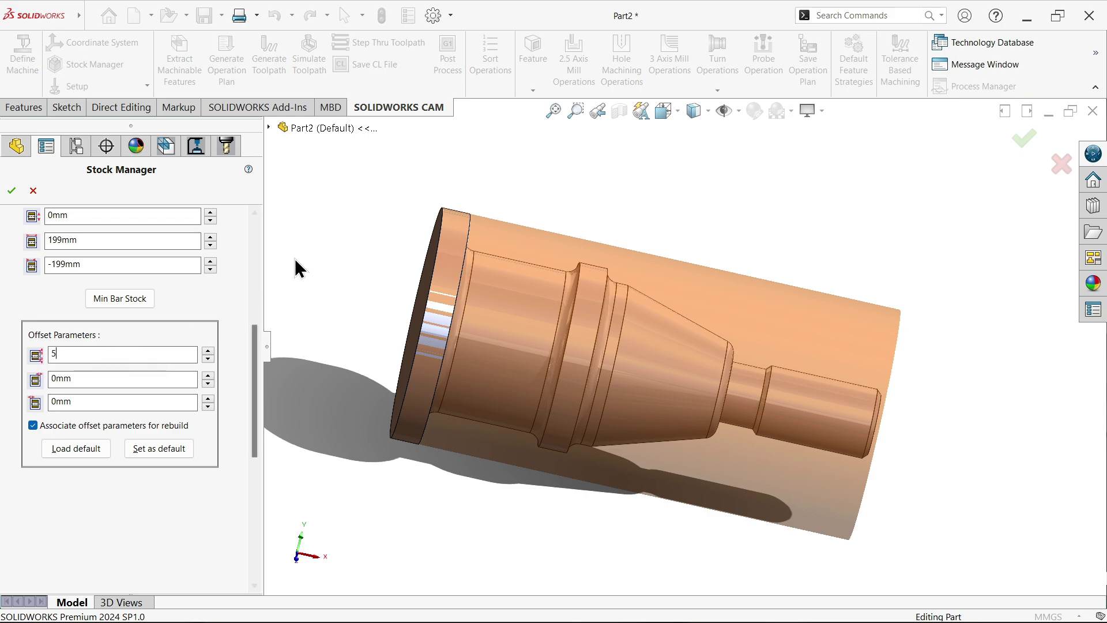
{"action": "scroll", "coordinate": [461, 231], "scroll_direction": "down", "scroll_amount": 3}
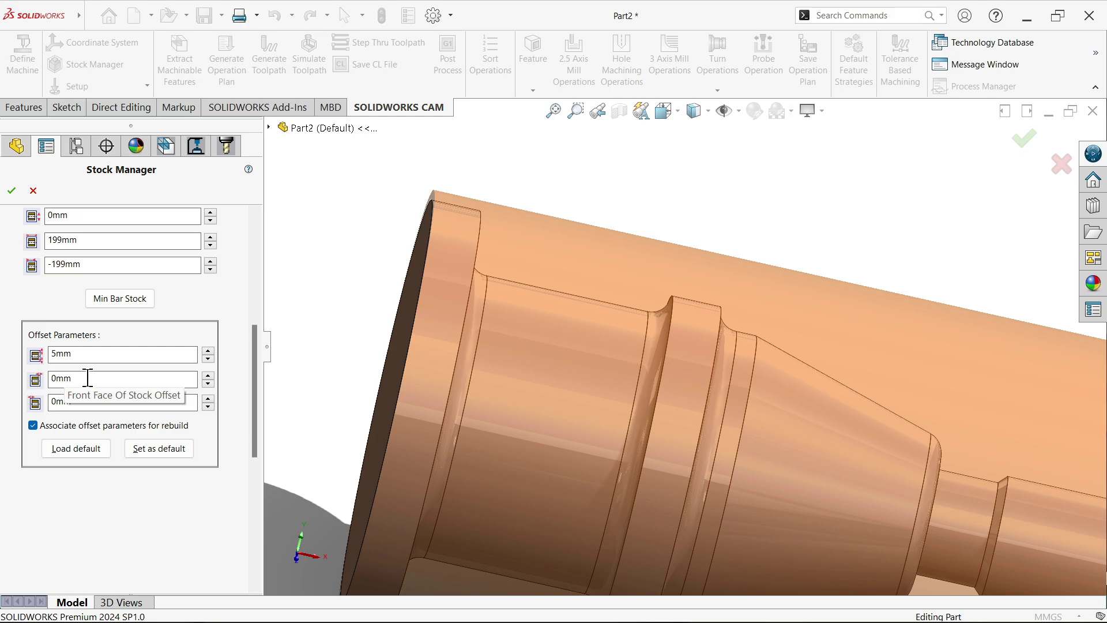
{"action": "scroll", "coordinate": [102, 378], "scroll_direction": "up", "scroll_amount": 5}
{"action": "scroll", "coordinate": [974, 473], "scroll_direction": "up", "scroll_amount": 3}
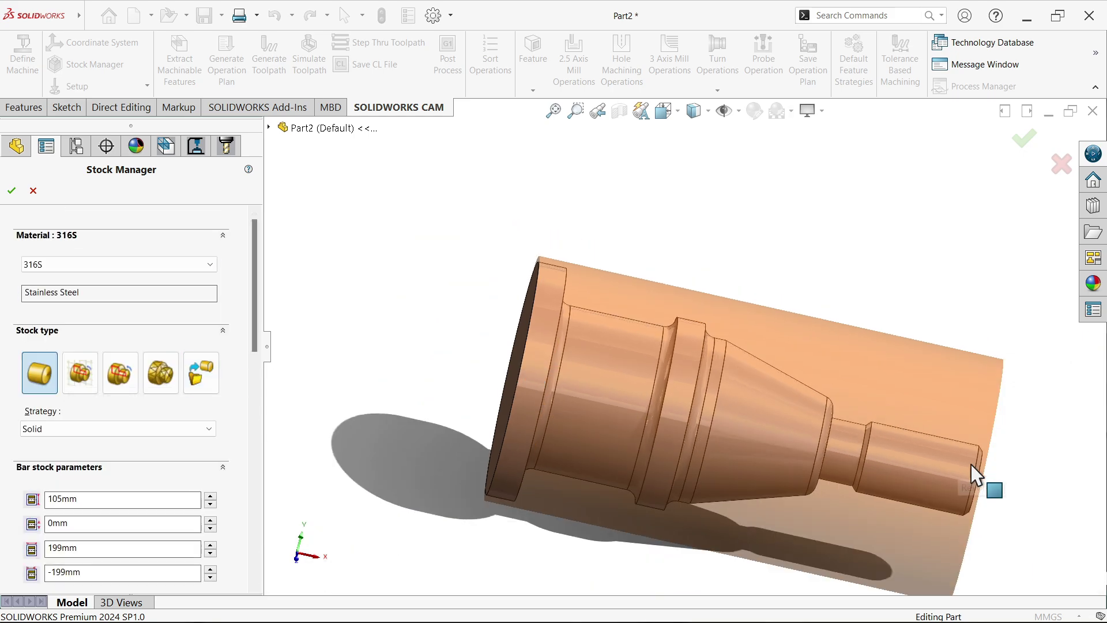
{"action": "scroll", "coordinate": [988, 459], "scroll_direction": "down", "scroll_amount": 6}
{"action": "middle_click_drag", "start_coordinate": [988, 459], "coordinate": [934, 462]}
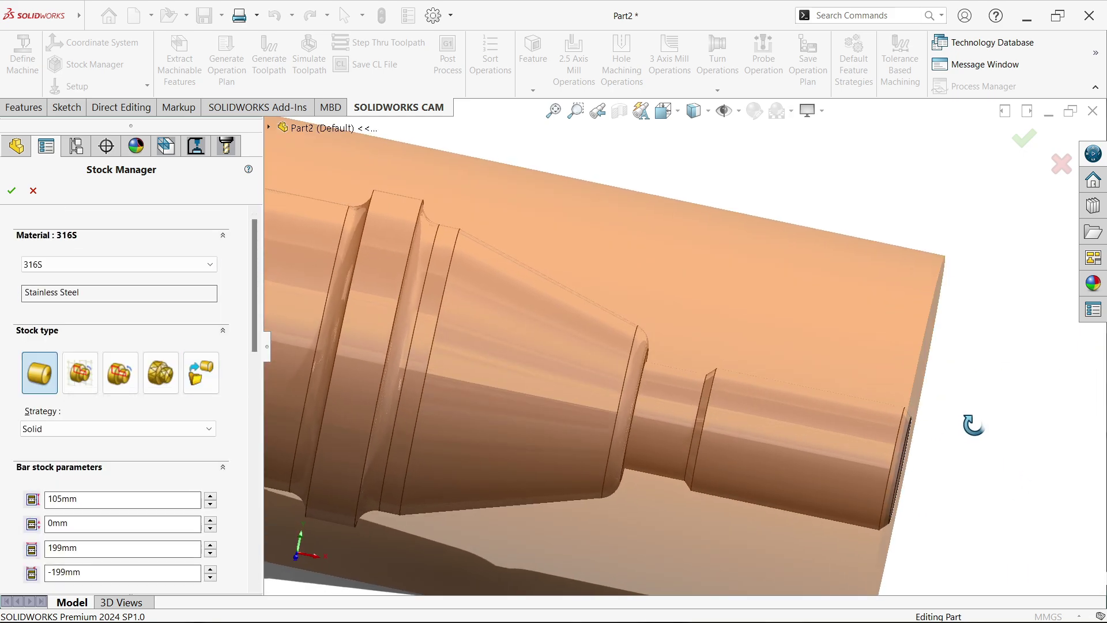
{"action": "scroll", "coordinate": [921, 487], "scroll_direction": "down", "scroll_amount": 3}
{"action": "scroll", "coordinate": [920, 487], "scroll_direction": "down", "scroll_amount": 2}
{"action": "scroll", "coordinate": [121, 421], "scroll_direction": "down", "scroll_amount": 5}
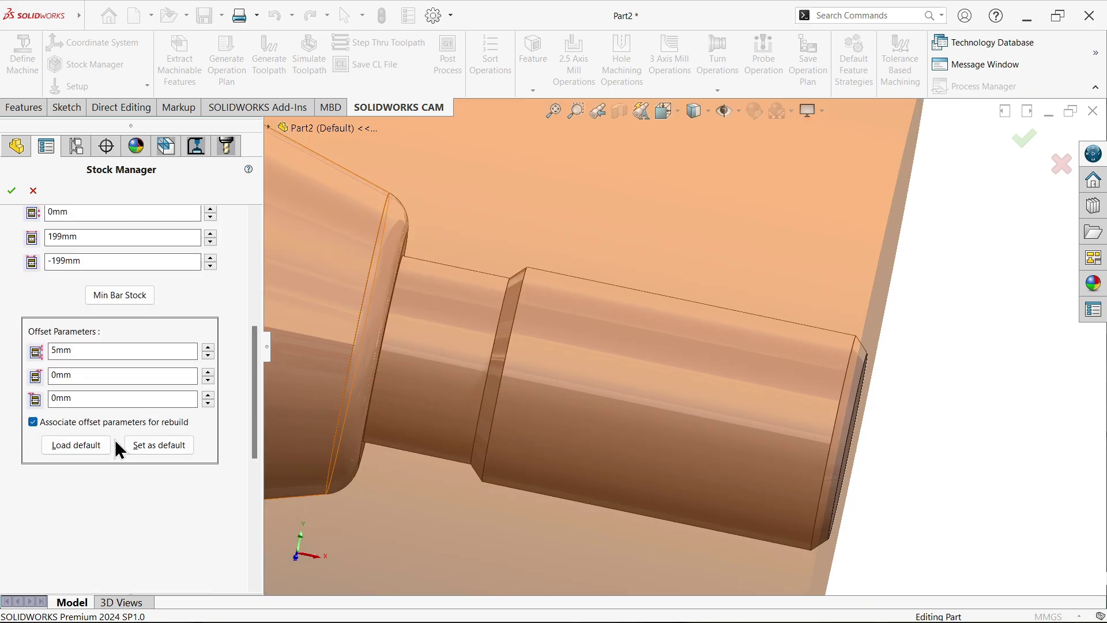
Step: Set the front face offset to 5 mm and the third offset to 40 mm, then apply
{"action": "left_click_drag", "start_coordinate": [74, 375], "coordinate": [38, 368]}
{"action": "type", "text": "5"}
{"action": "key", "text": "Return"}
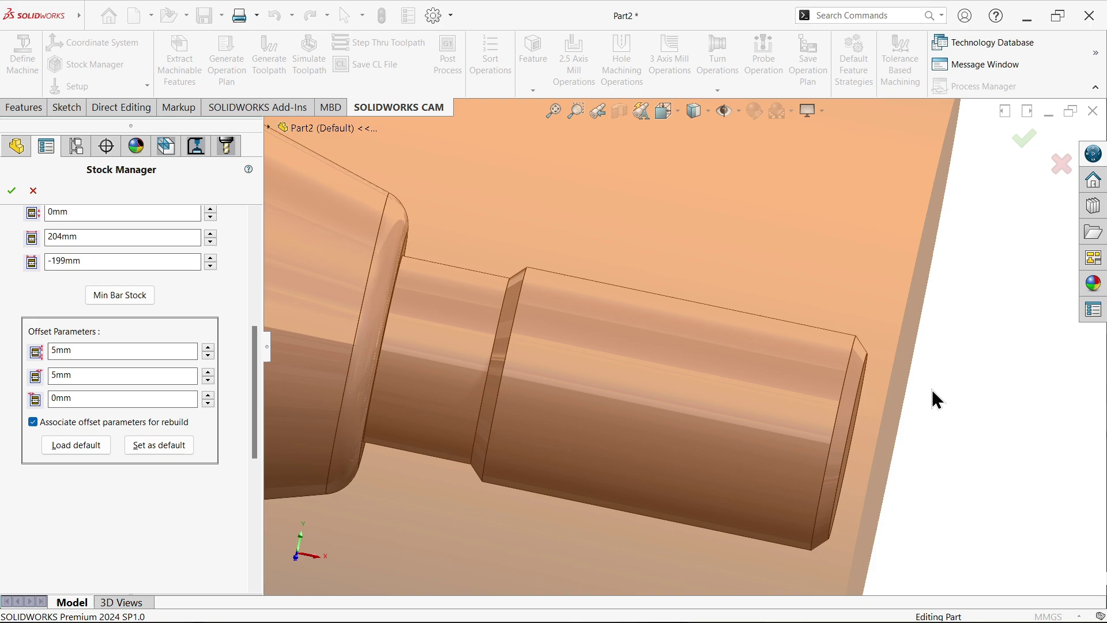
{"action": "scroll", "coordinate": [766, 390], "scroll_direction": "up", "scroll_amount": 5}
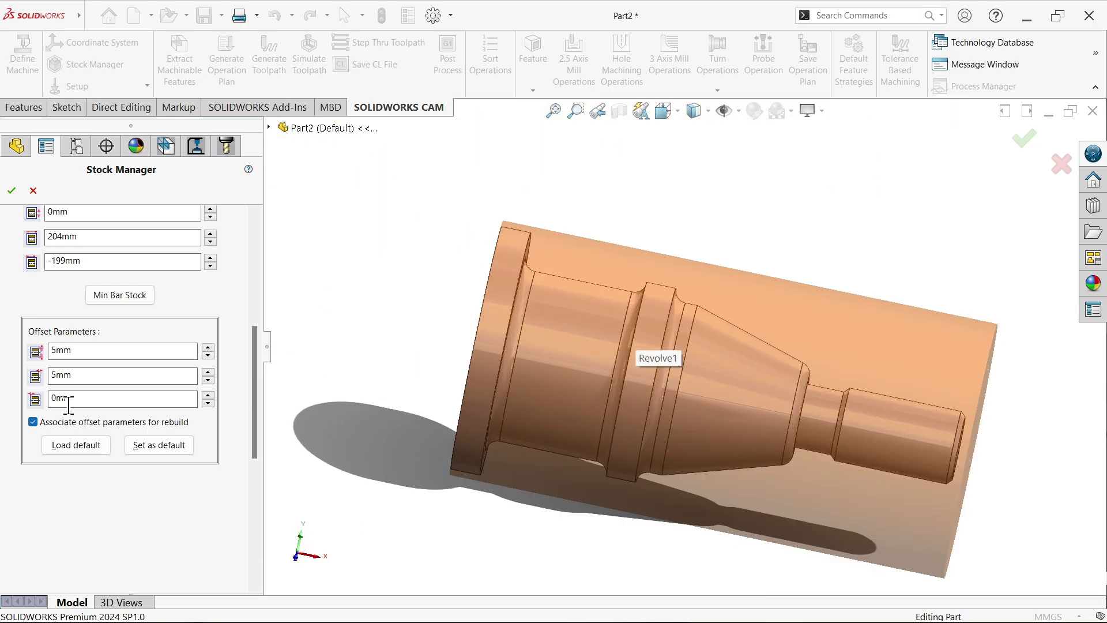
{"action": "left_click_drag", "start_coordinate": [75, 394], "coordinate": [32, 385]}
{"action": "type", "text": "40"}
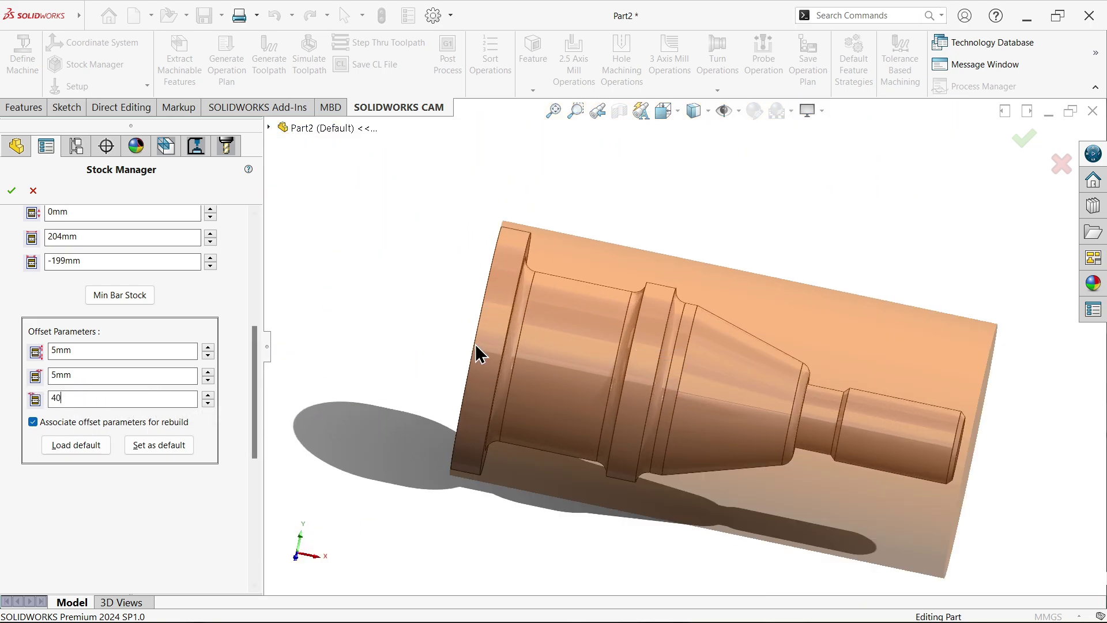
{"action": "key", "text": "Return"}
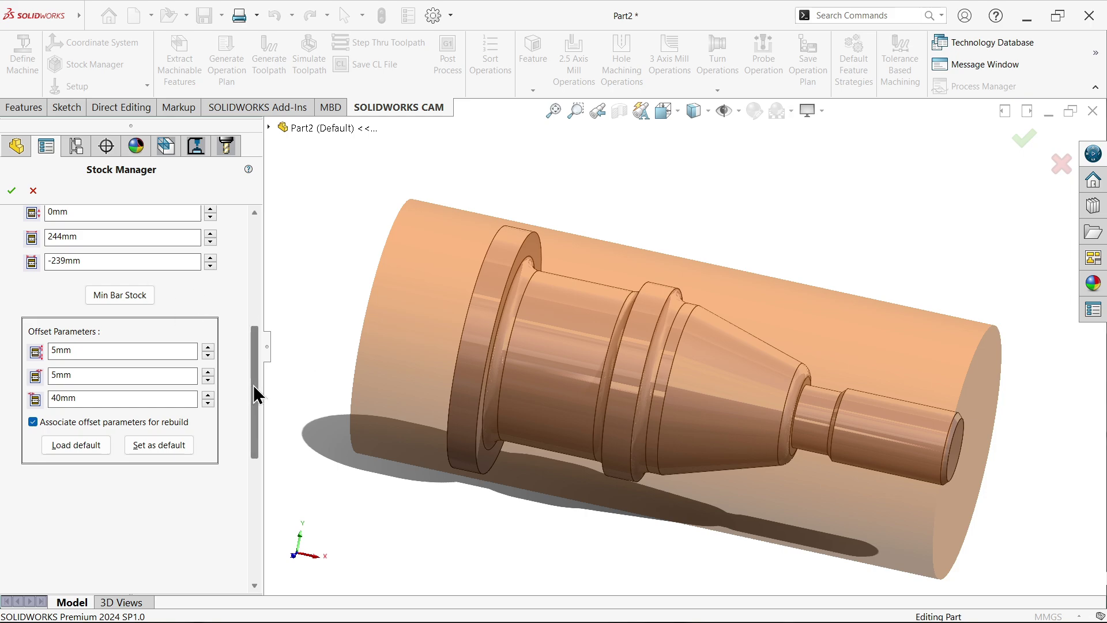
{"action": "left_click_drag", "start_coordinate": [255, 385], "coordinate": [264, 200]}
{"action": "left_click", "coordinate": [12, 191]}
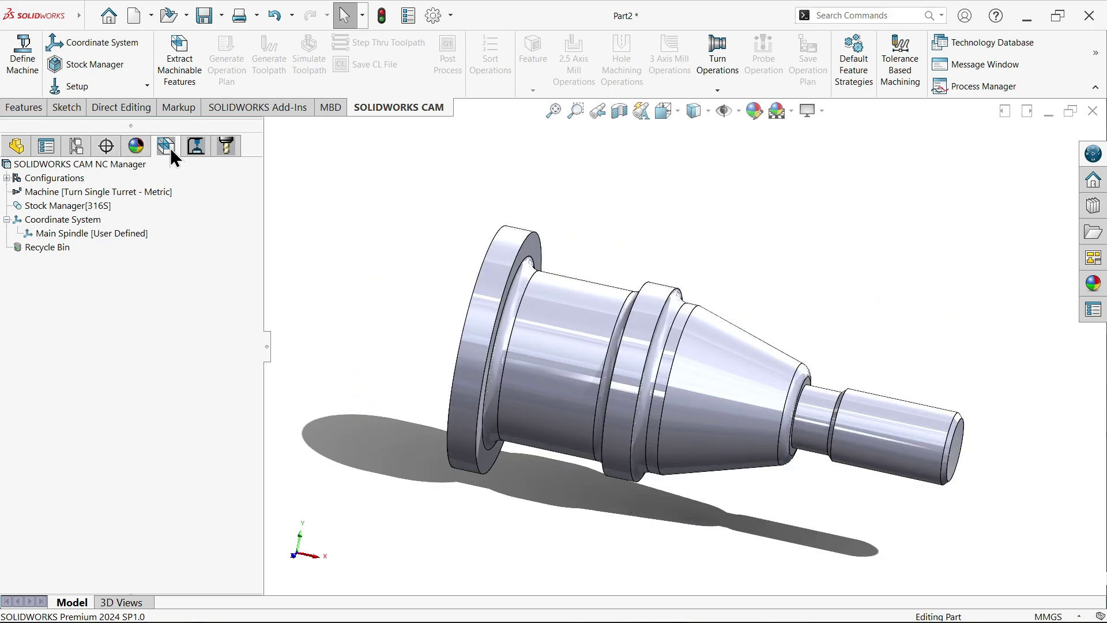
Step: Create Turn Setup1 as a turning setup, keeping the default setup direction
{"action": "left_click", "coordinate": [92, 88]}
{"action": "left_click", "coordinate": [105, 107]}
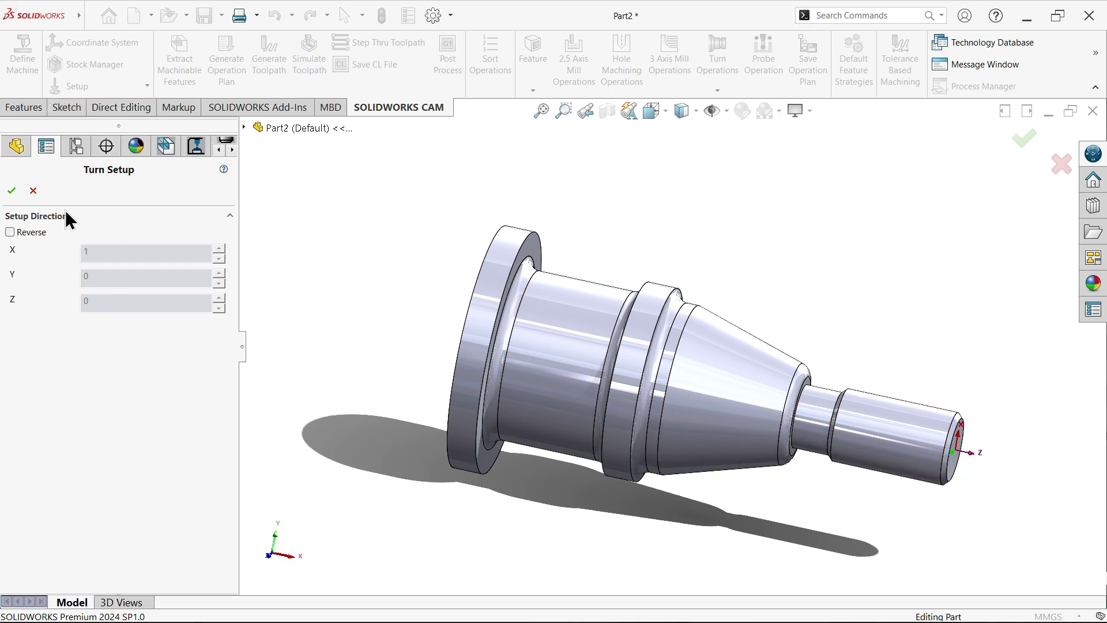
{"action": "left_click", "coordinate": [13, 193]}
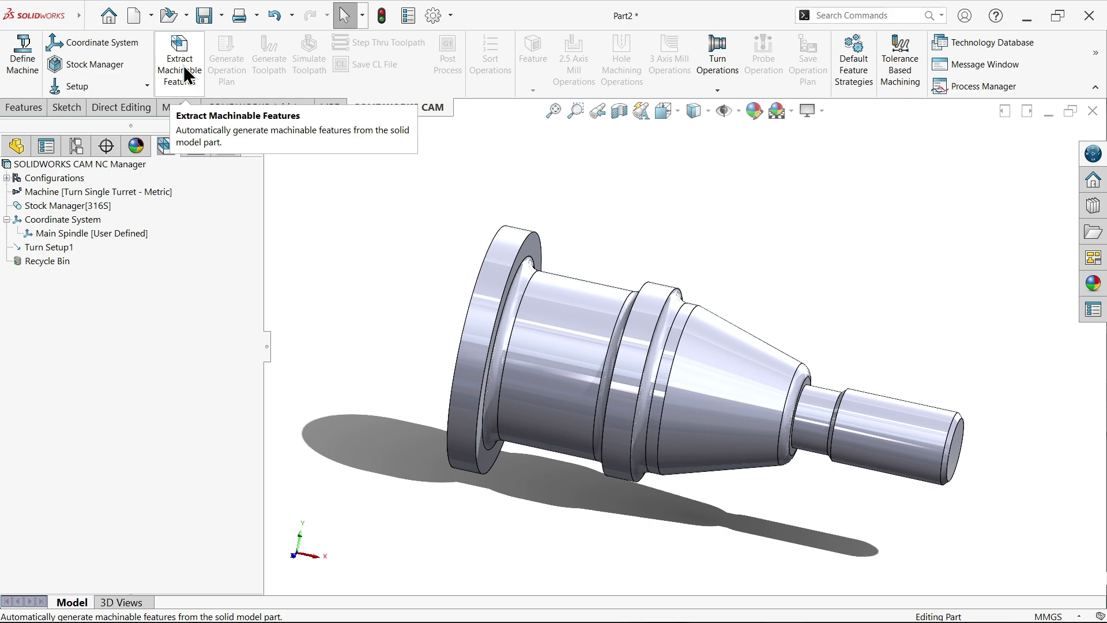
{"action": "left_click", "coordinate": [184, 65]}
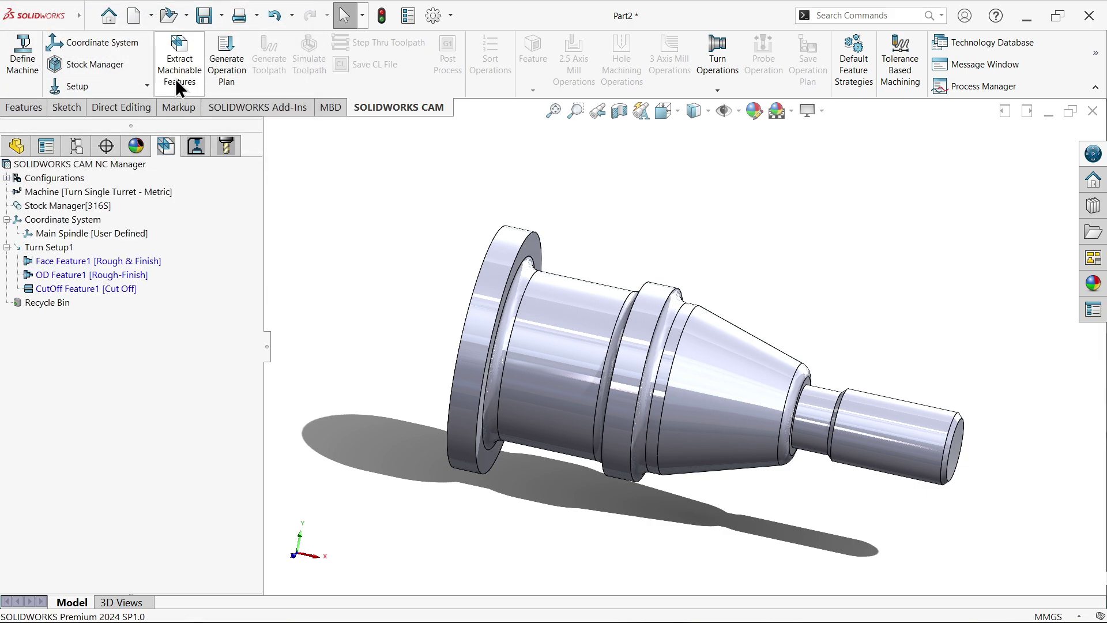
{"action": "left_click", "coordinate": [84, 262]}
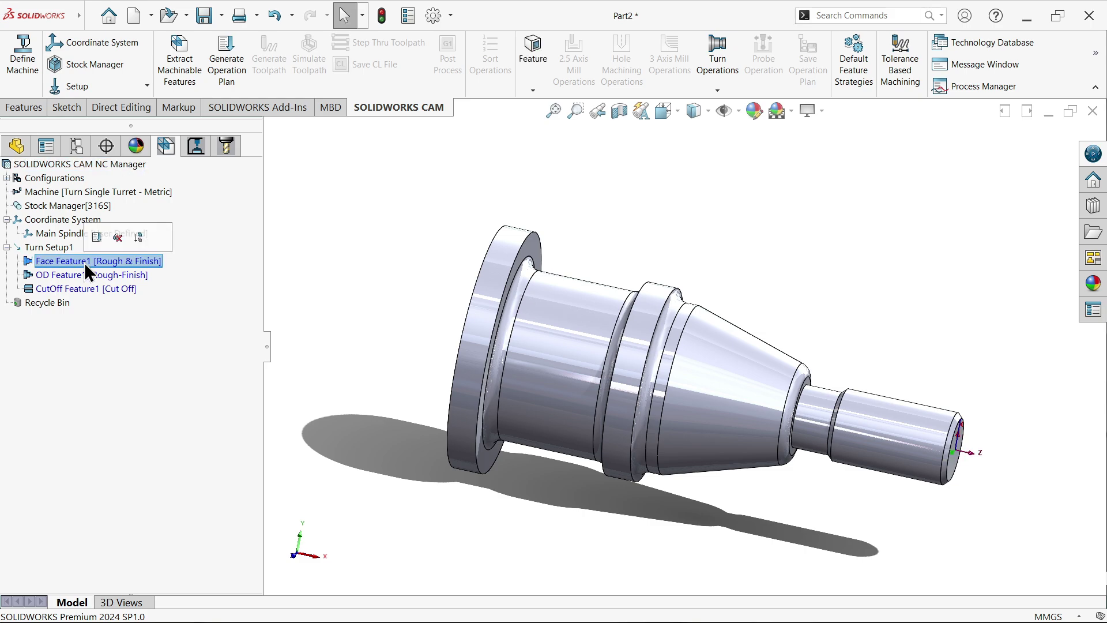
{"action": "scroll", "coordinate": [903, 440], "scroll_direction": "down", "scroll_amount": 5}
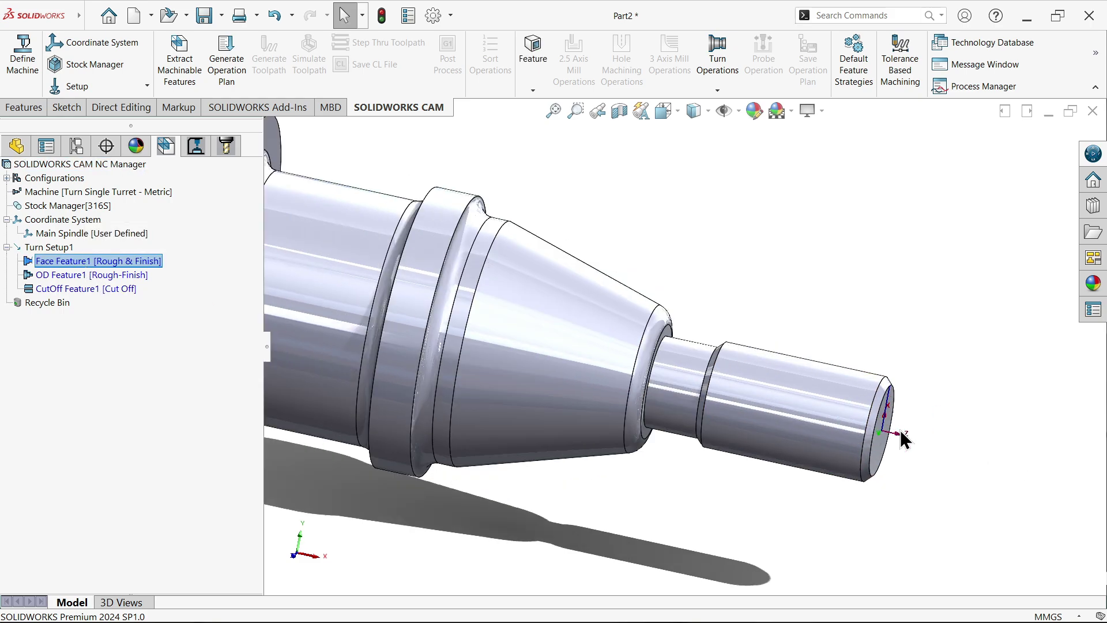
{"action": "left_click", "coordinate": [106, 276]}
{"action": "scroll", "coordinate": [692, 384], "scroll_direction": "up", "scroll_amount": 3}
{"action": "middle_click_drag", "start_coordinate": [766, 390], "coordinate": [708, 437]}
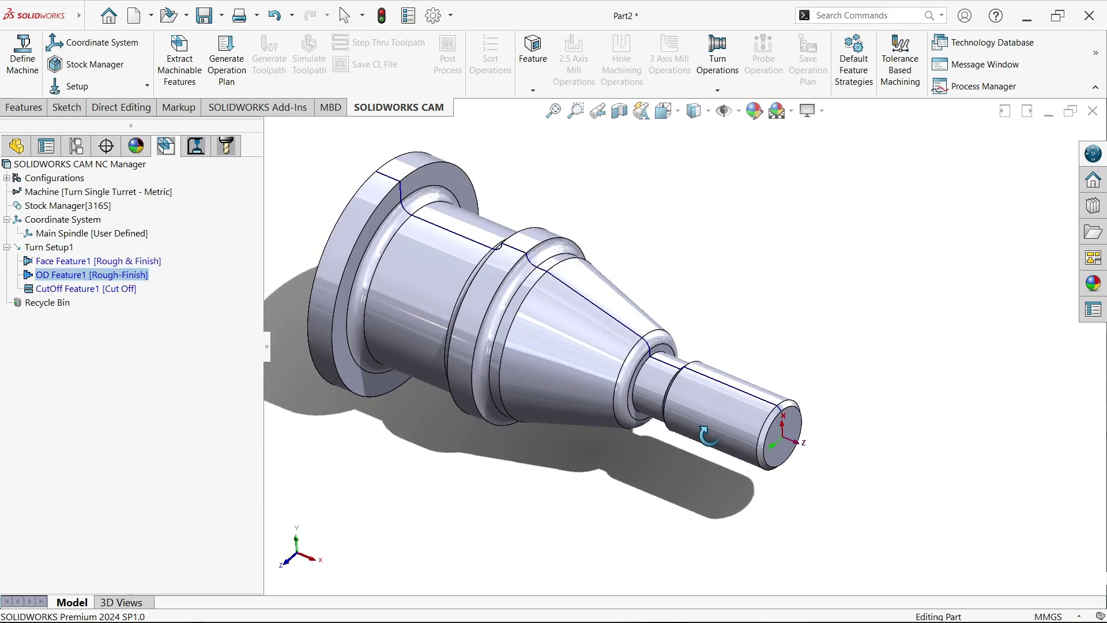
{"action": "left_click", "coordinate": [78, 288]}
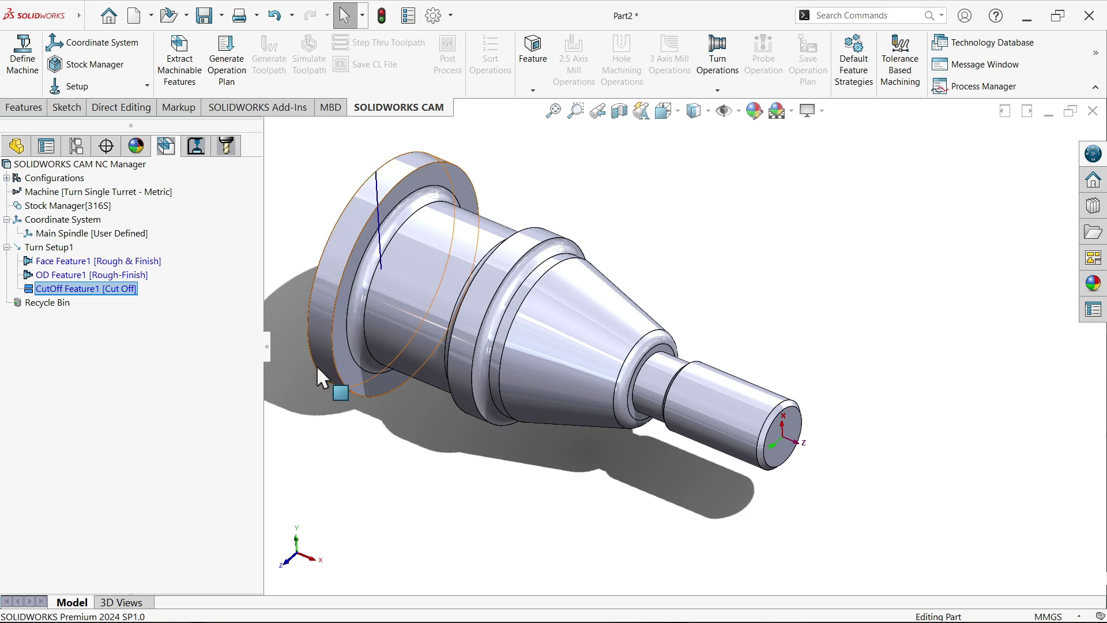
{"action": "middle_click_drag", "start_coordinate": [330, 313], "coordinate": [403, 226]}
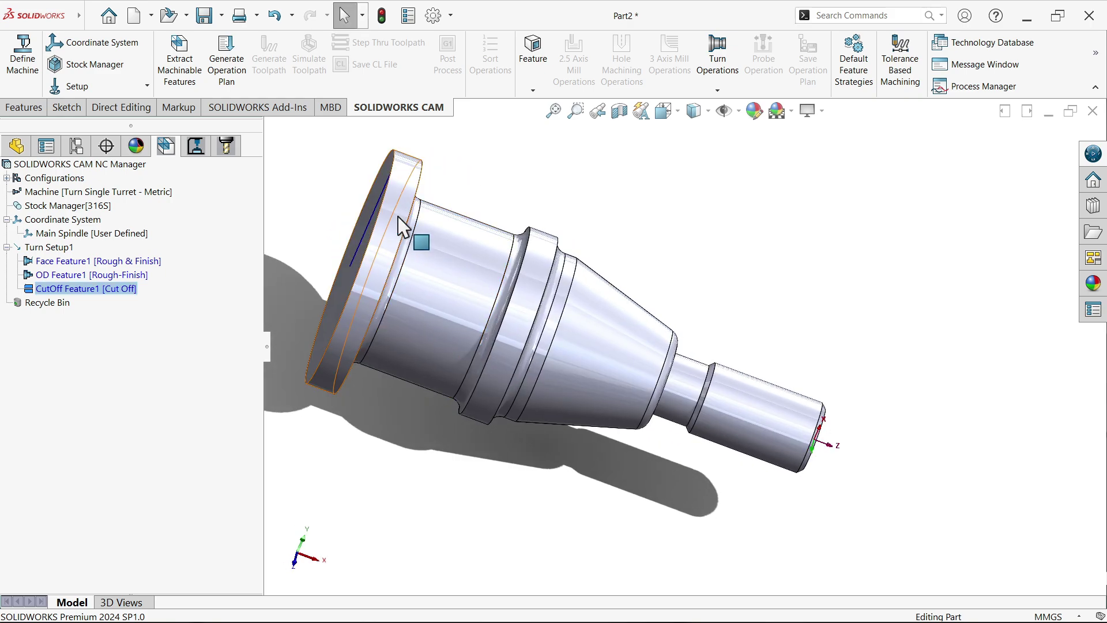
{"action": "middle_click_drag", "start_coordinate": [317, 371], "coordinate": [425, 398]}
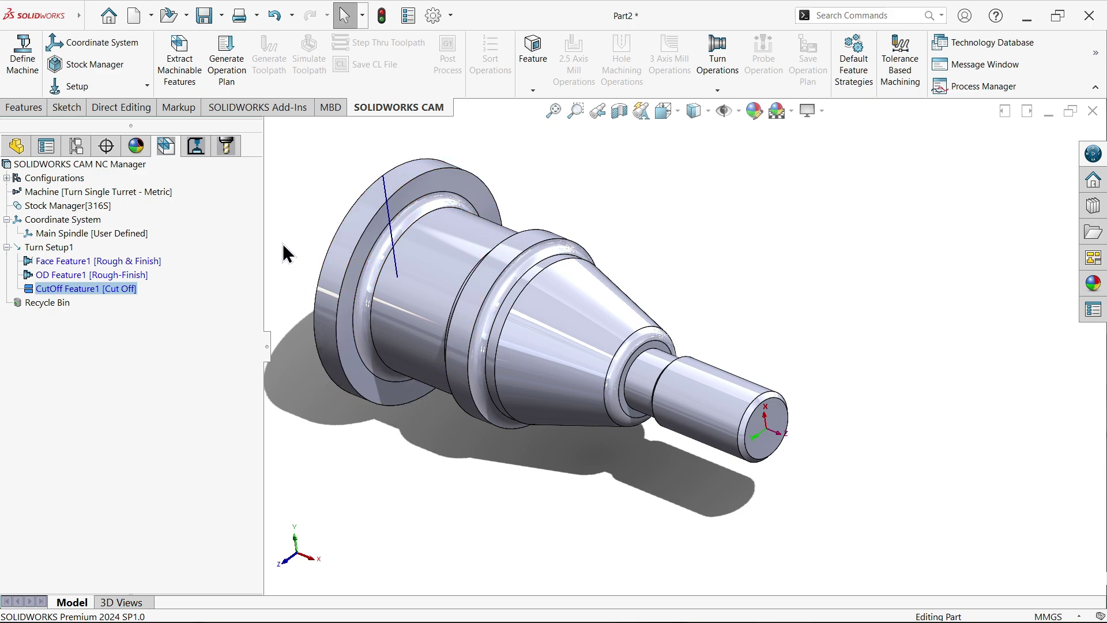
Step: Generate the operation plan and review the Turn Rough1 and Cut Off1 operation details
{"action": "left_click", "coordinate": [229, 84]}
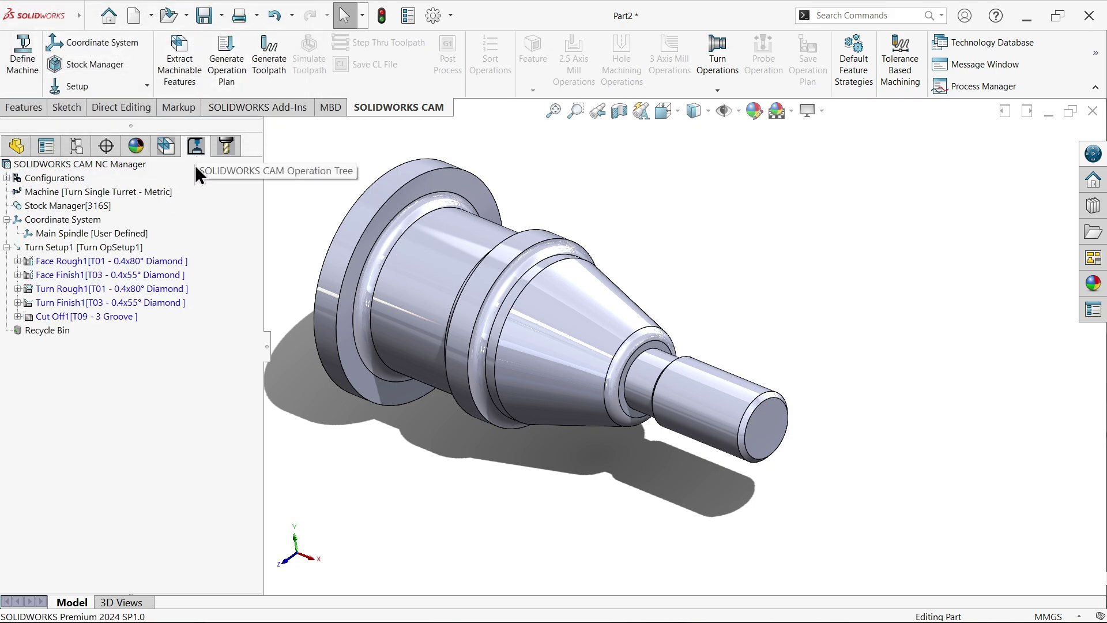
{"action": "left_click", "coordinate": [165, 147]}
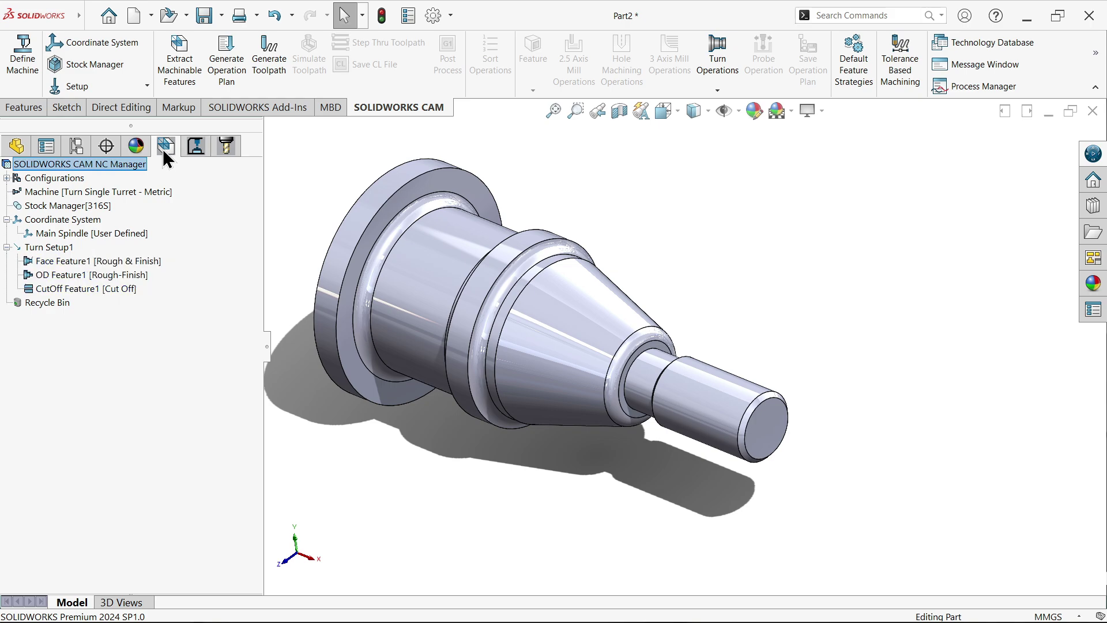
{"action": "left_click", "coordinate": [194, 146]}
{"action": "mouse_move", "coordinate": [123, 267]}
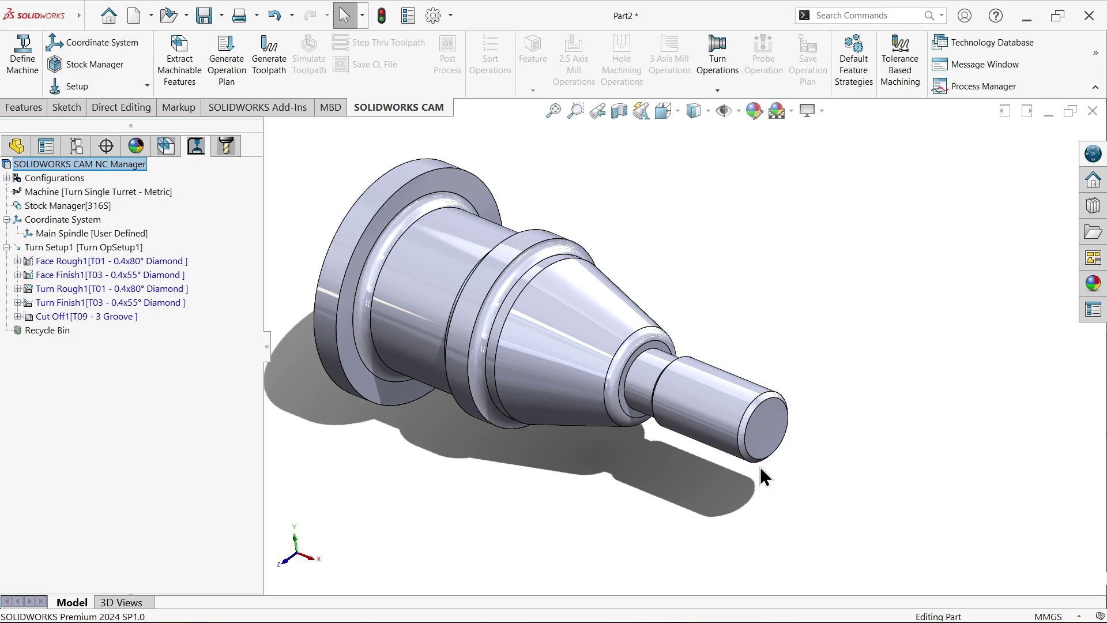
{"action": "left_click", "coordinate": [107, 290]}
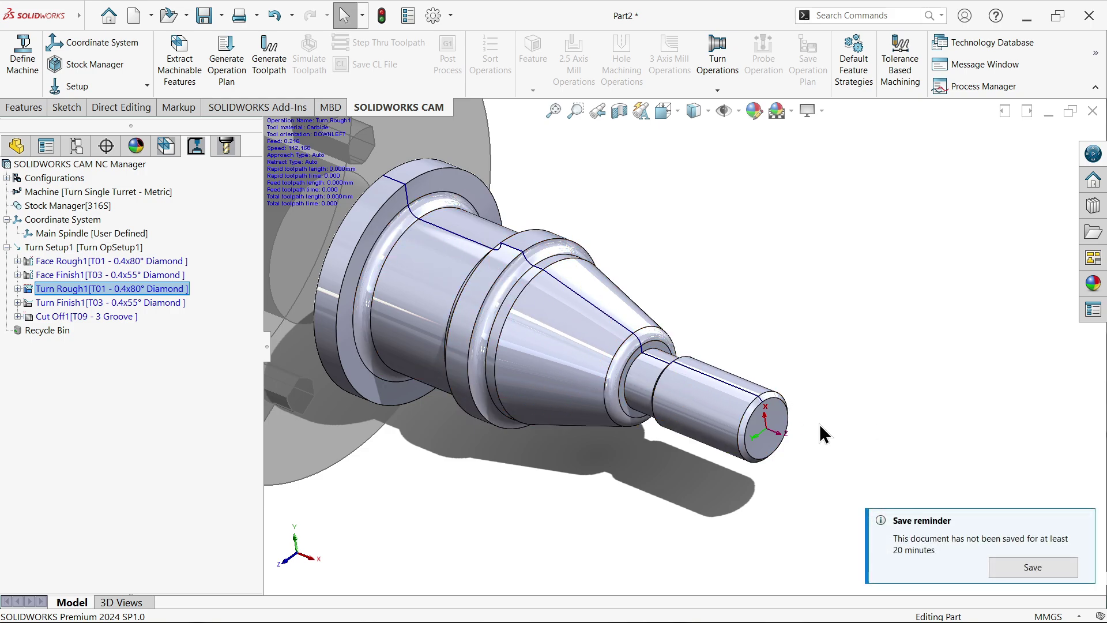
{"action": "left_click", "coordinate": [92, 316]}
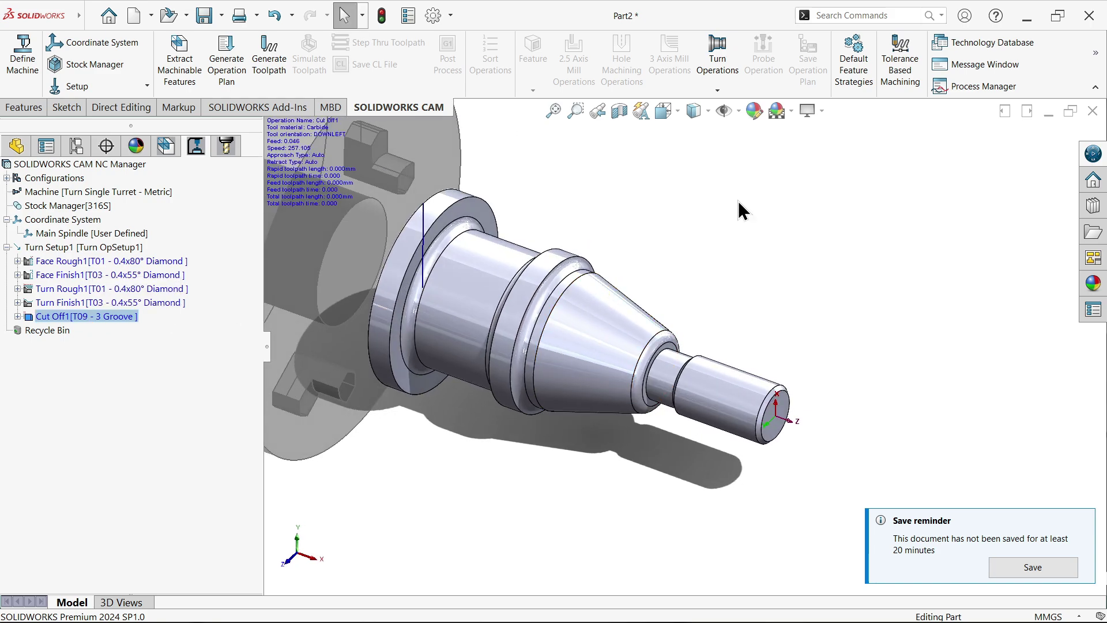
Step: Save the part under the file name 'shaft turning'
{"action": "left_click", "coordinate": [1010, 568]}
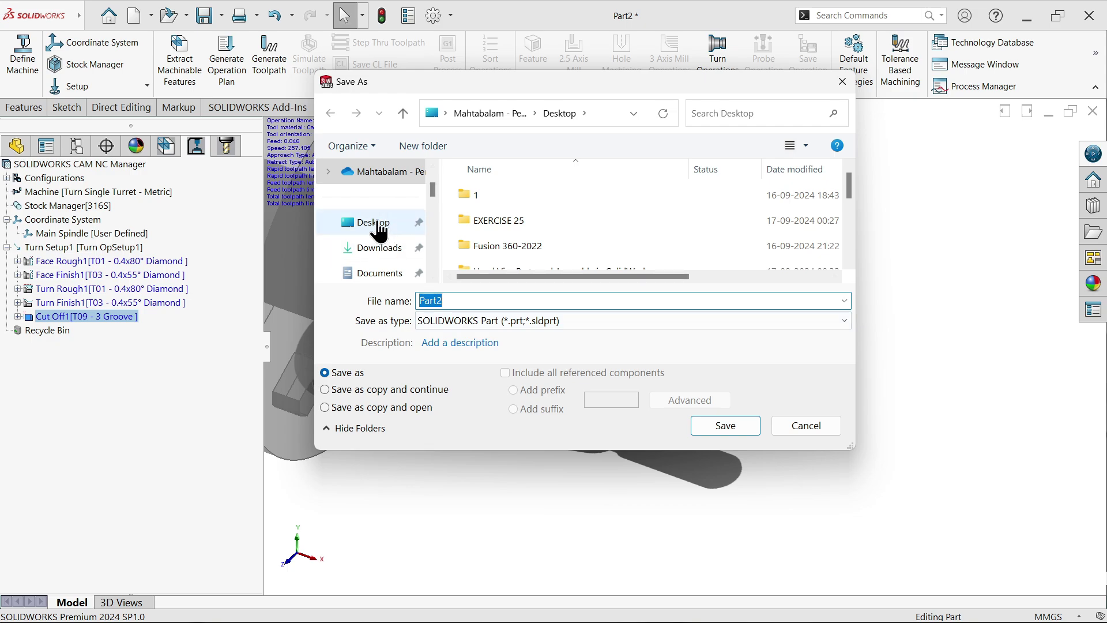
{"action": "type", "text": "shaft turning"}
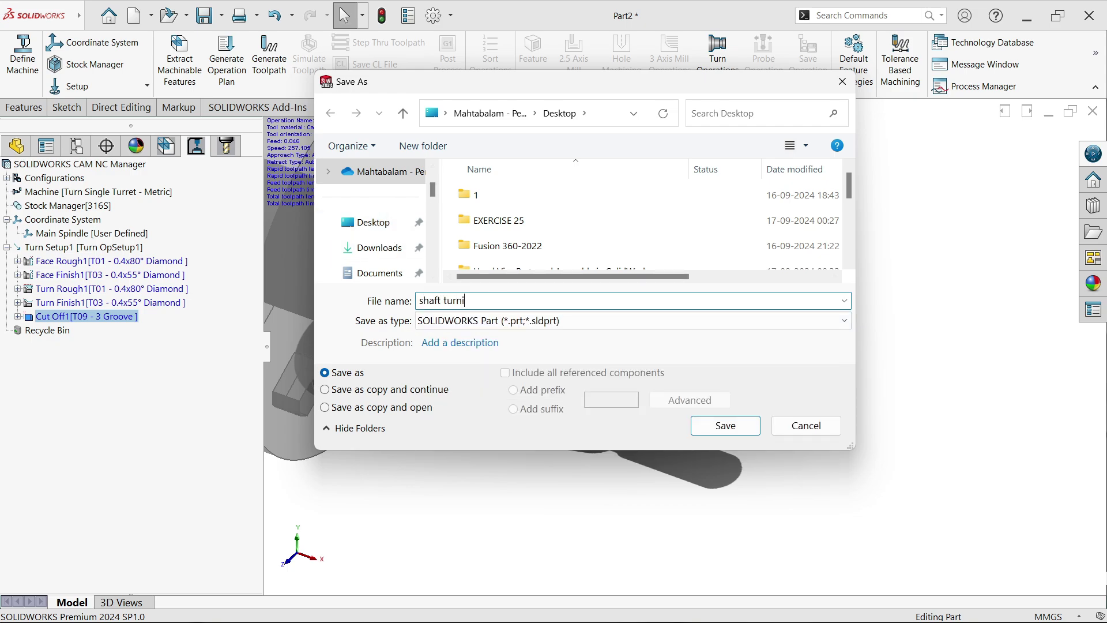
{"action": "left_click", "coordinate": [733, 426]}
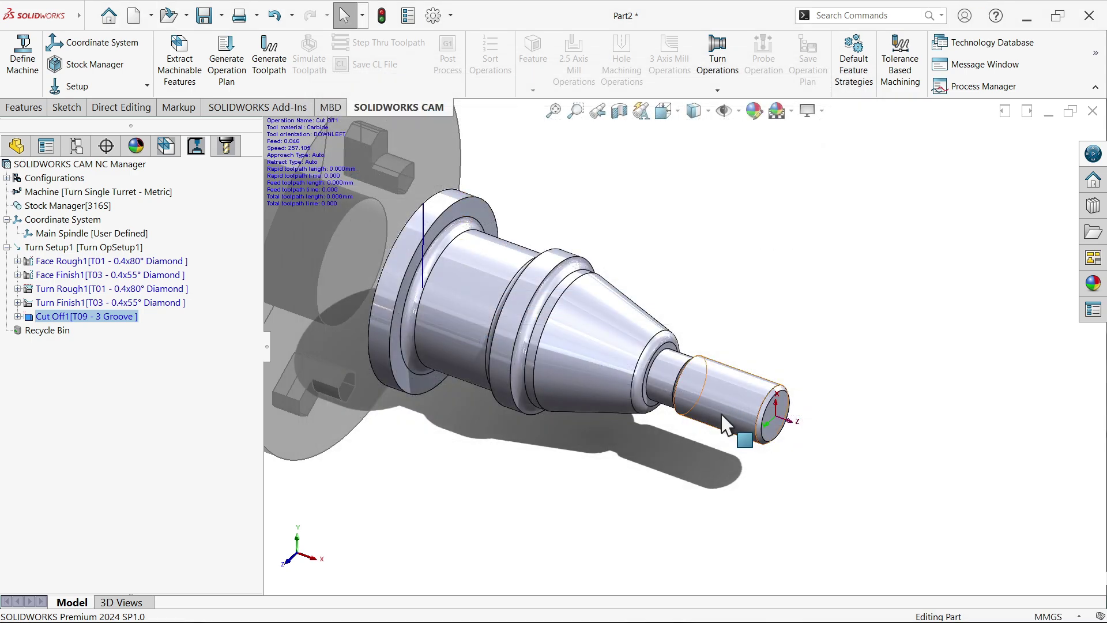
{"action": "scroll", "coordinate": [634, 323], "scroll_direction": "up", "scroll_amount": 3}
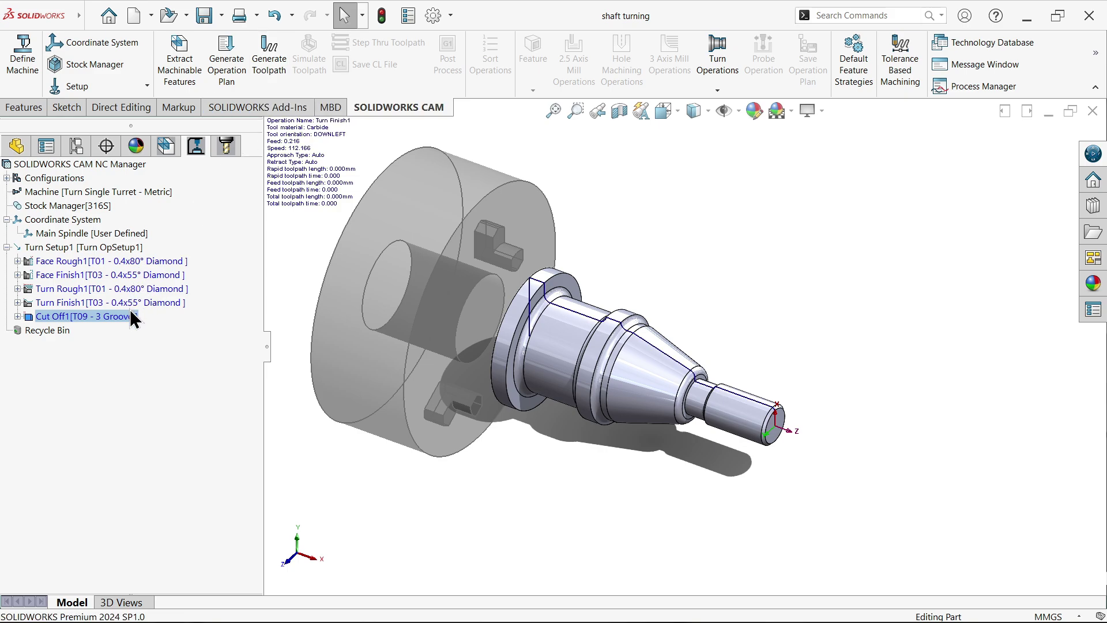
Step: Generate toolpaths for all turning operations and display the Face Rough1 toolpath
{"action": "left_click", "coordinate": [264, 76]}
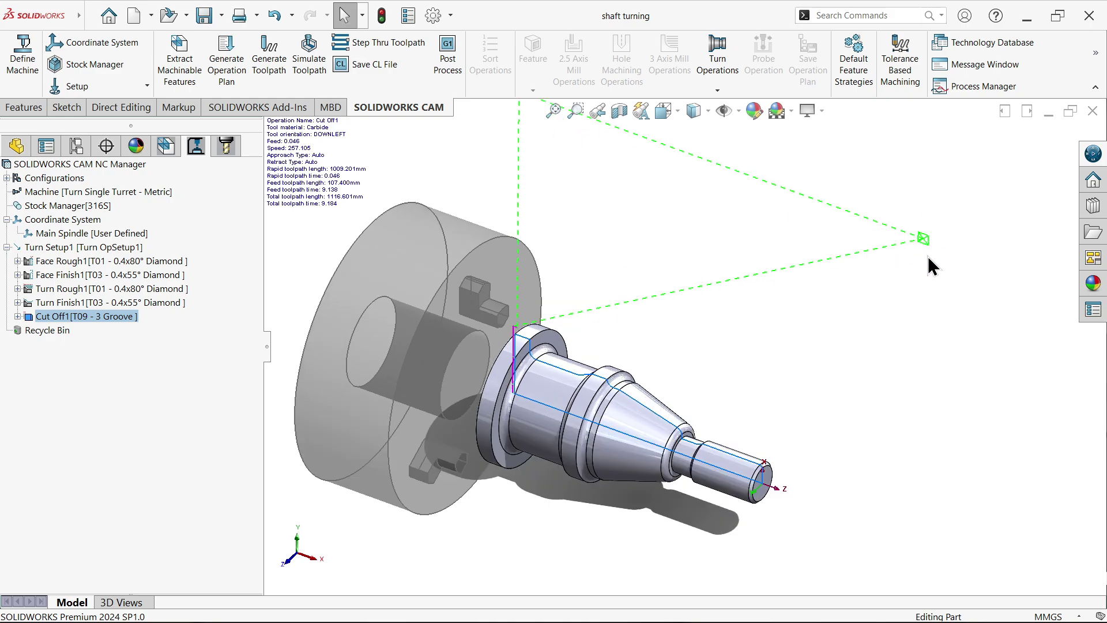
{"action": "left_click", "coordinate": [75, 260]}
{"action": "scroll", "coordinate": [786, 403], "scroll_direction": "down", "scroll_amount": 1}
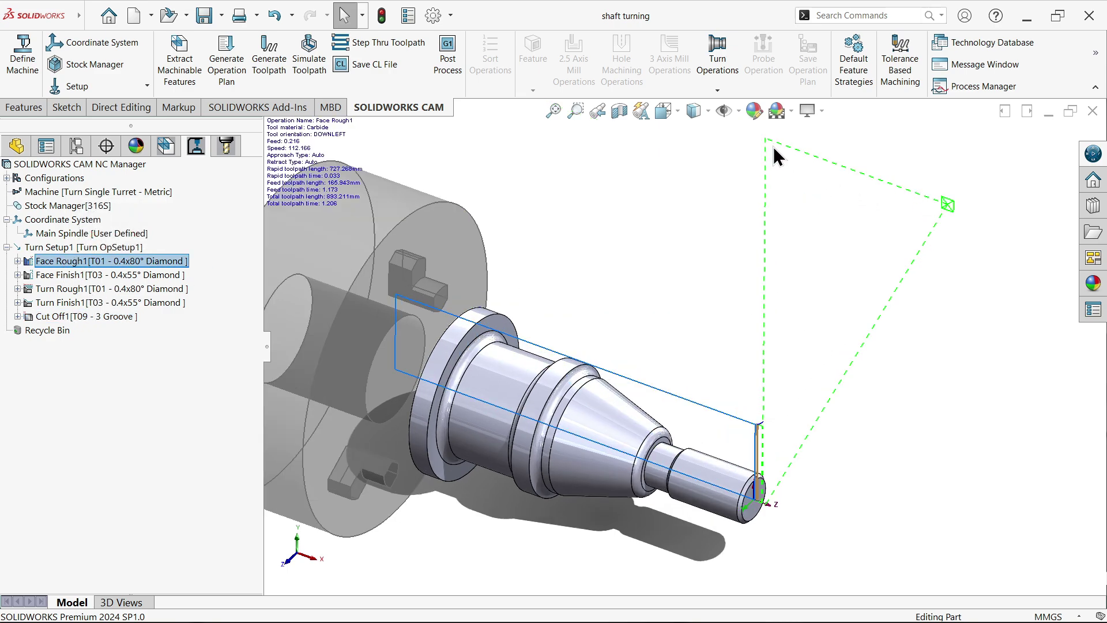
{"action": "scroll", "coordinate": [760, 495], "scroll_direction": "down", "scroll_amount": 2}
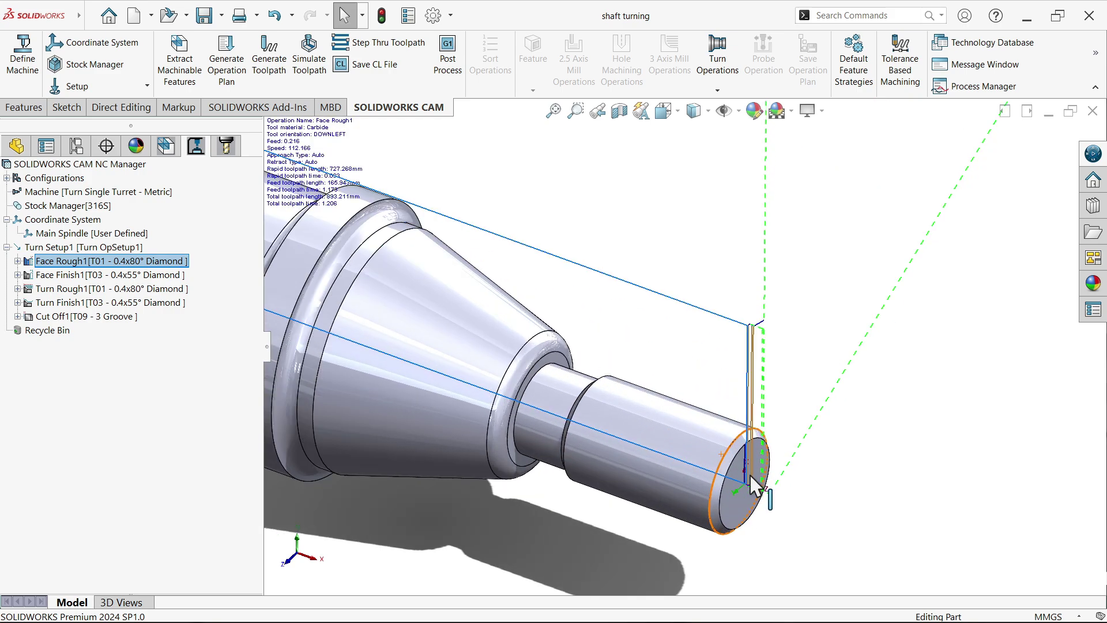
Step: Review the Face Finish1, Turn Rough1 and Cut Off1 toolpaths, Cut Off1 totalling 9.184
{"action": "left_click", "coordinate": [152, 274]}
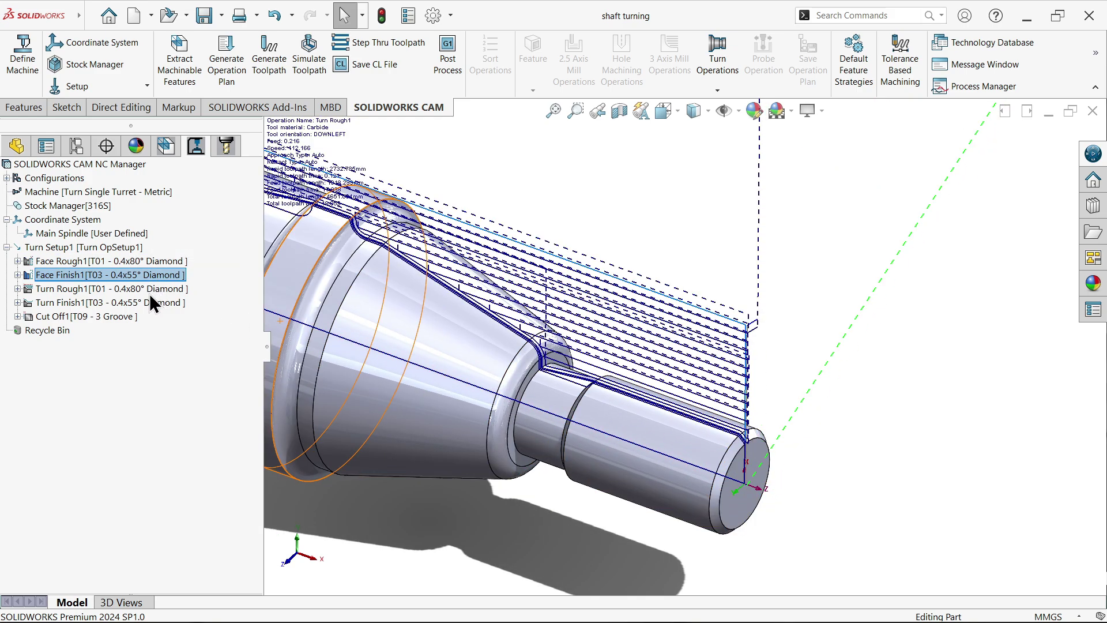
{"action": "left_click", "coordinate": [145, 288]}
{"action": "scroll", "coordinate": [591, 312], "scroll_direction": "up", "scroll_amount": 3}
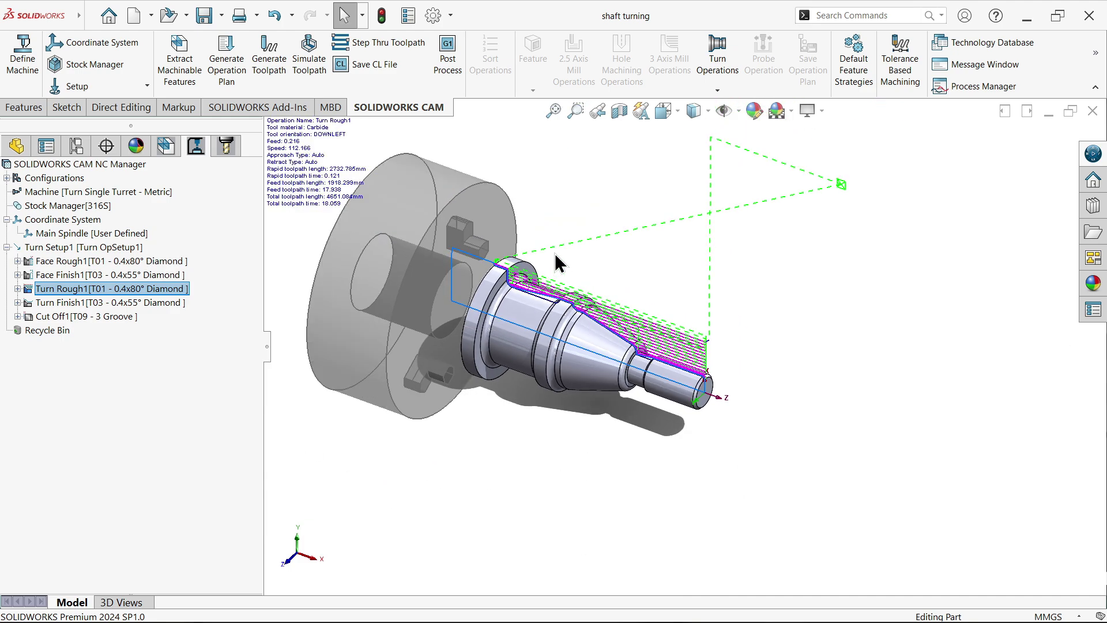
{"action": "scroll", "coordinate": [555, 255], "scroll_direction": "down", "scroll_amount": 2}
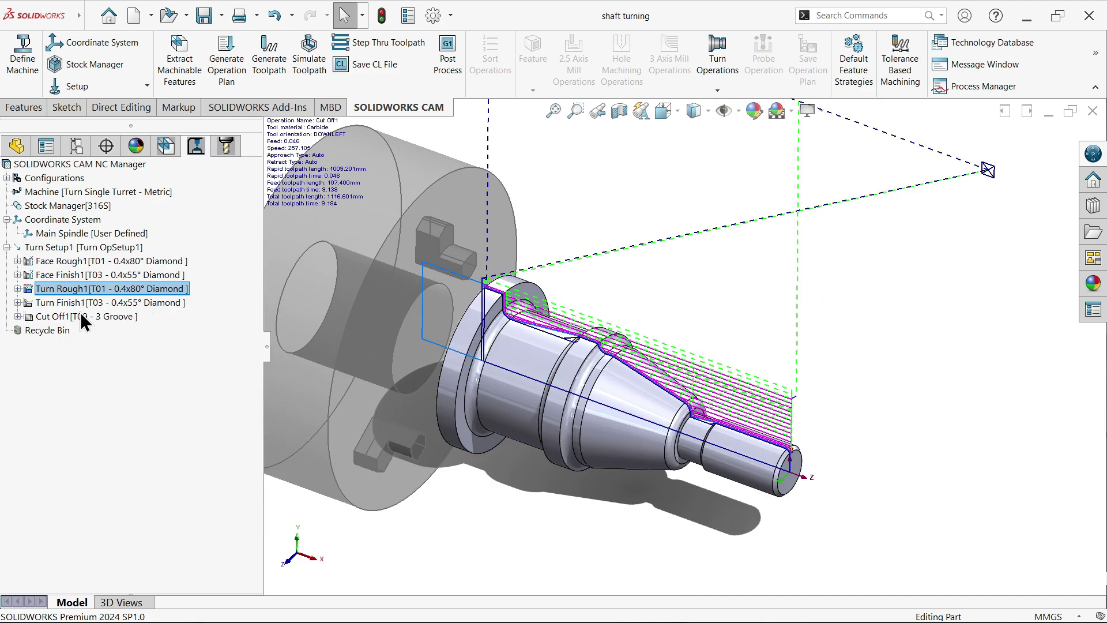
{"action": "left_click", "coordinate": [120, 316]}
{"action": "scroll", "coordinate": [554, 296], "scroll_direction": "up", "scroll_amount": 2}
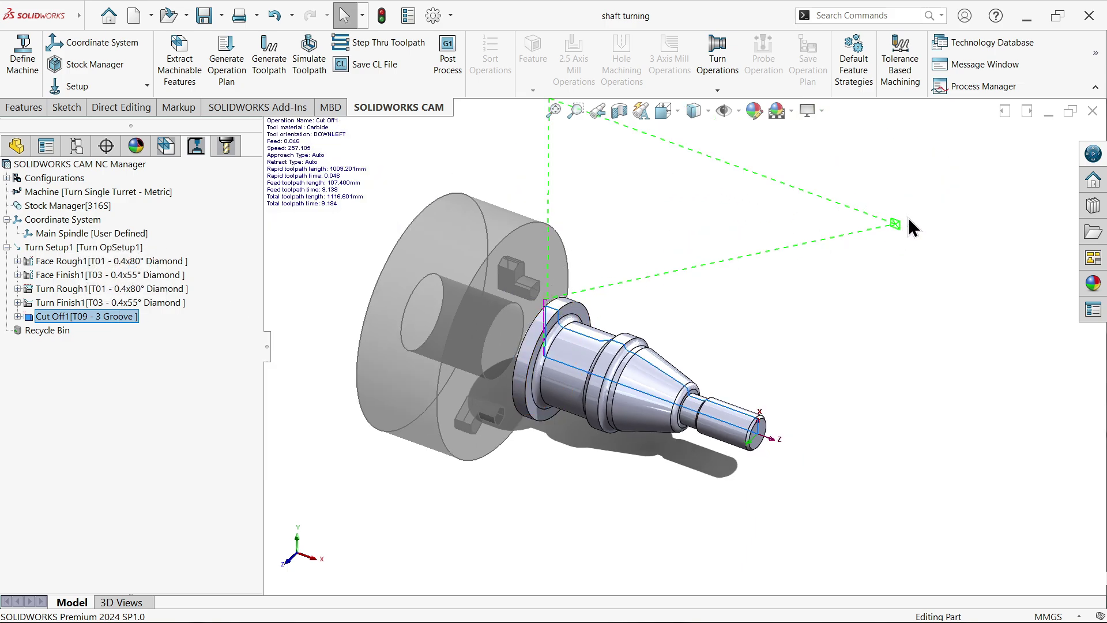
{"action": "scroll", "coordinate": [617, 292], "scroll_direction": "down", "scroll_amount": 1}
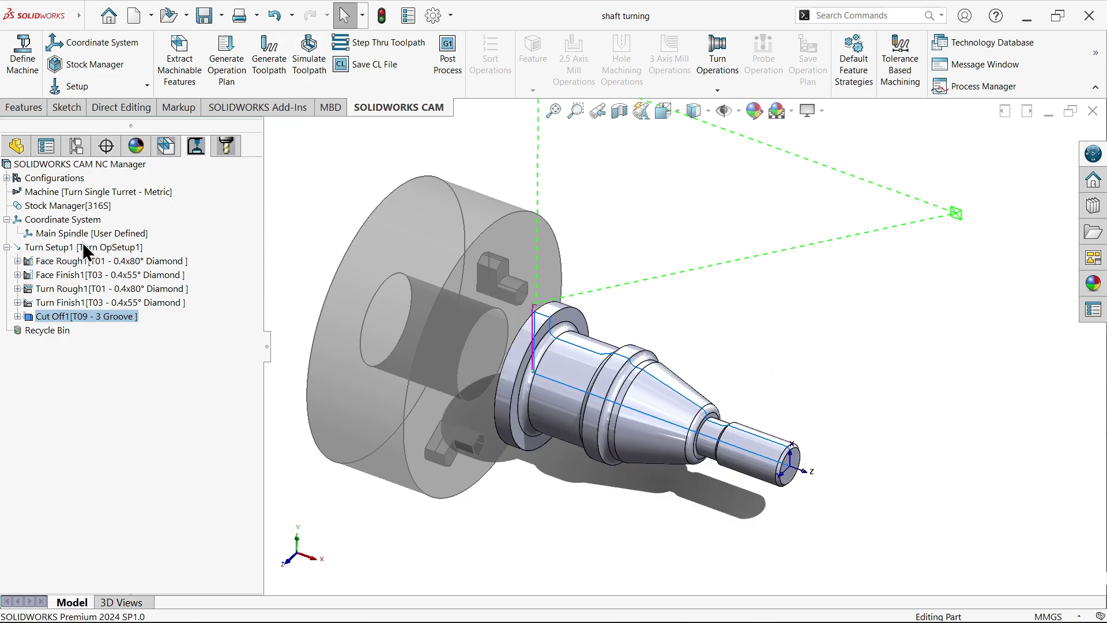
Step: Launch Simulate Toolpath and orbit to a side-on view of the shaft in the chuck
{"action": "right_click", "coordinate": [83, 249]}
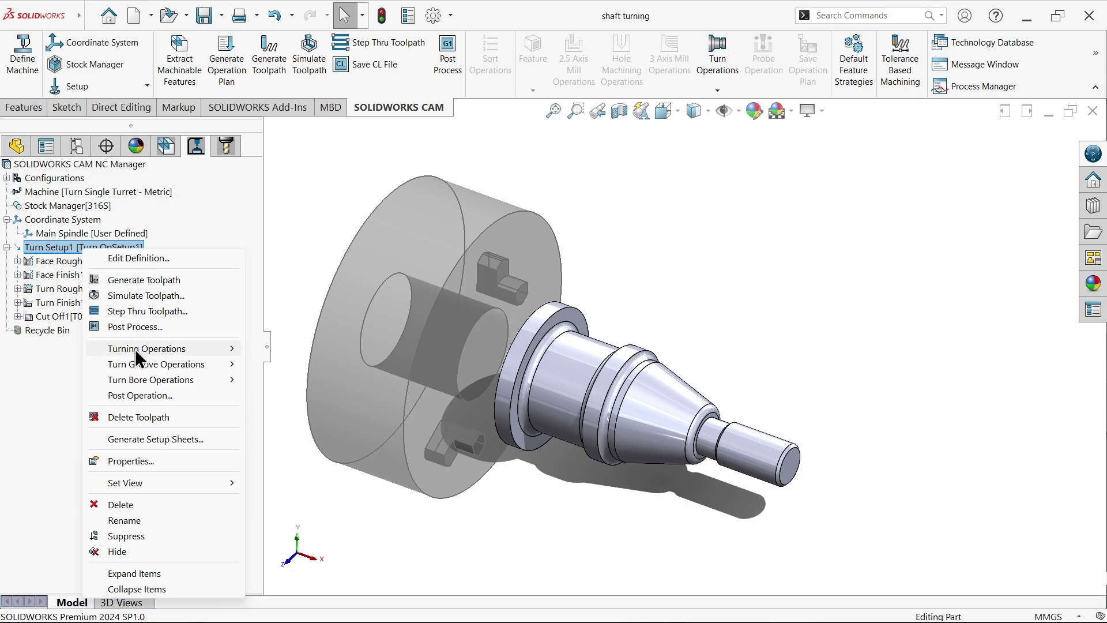
{"action": "left_click", "coordinate": [316, 181]}
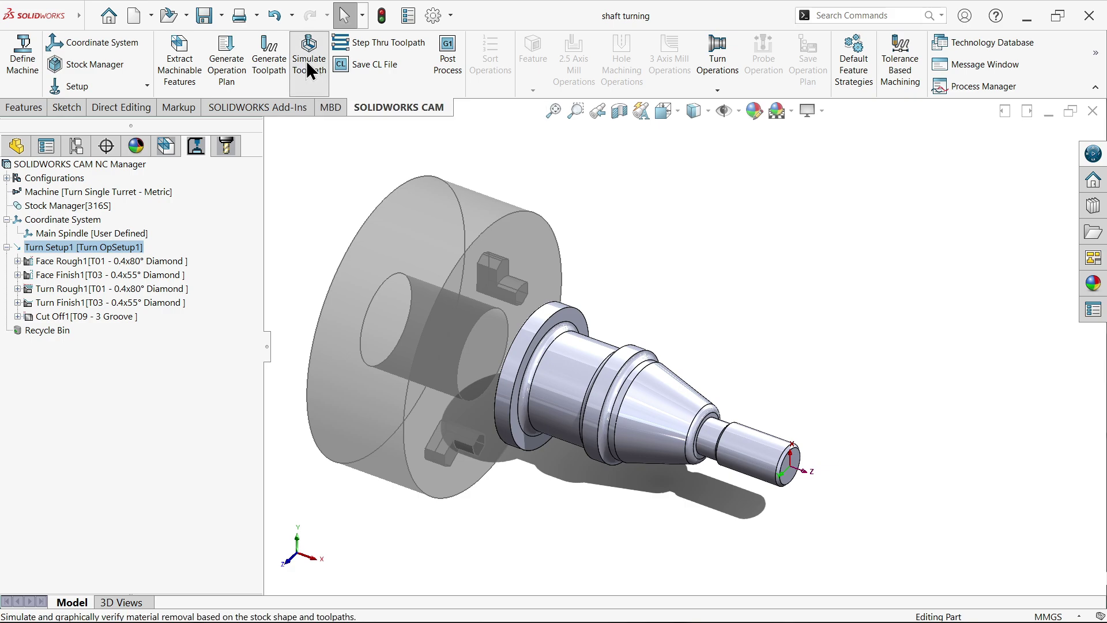
{"action": "left_click", "coordinate": [310, 83]}
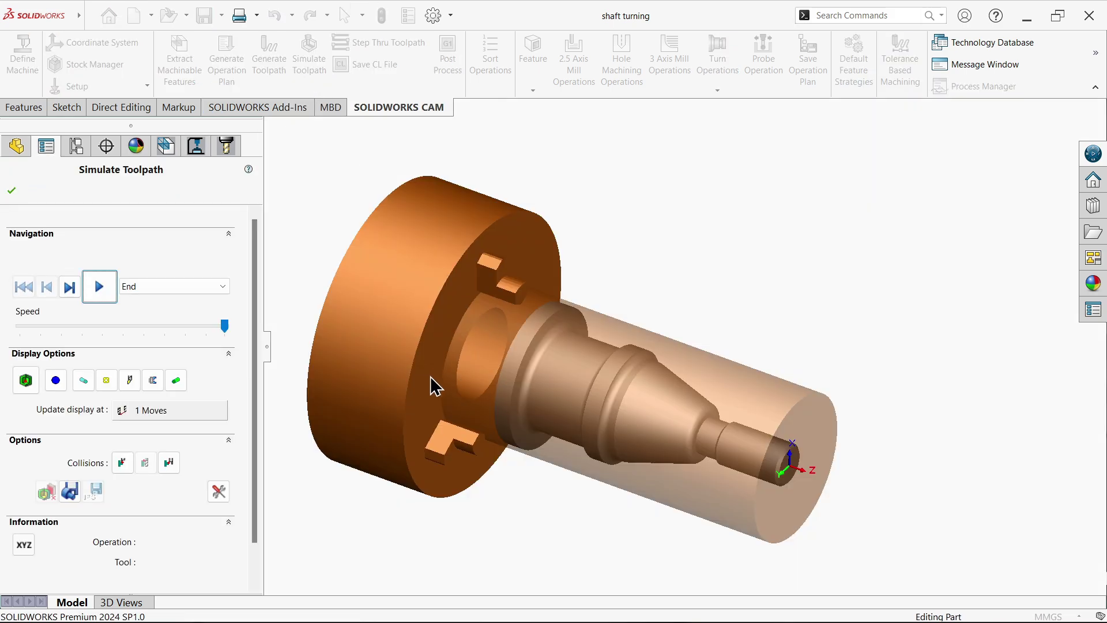
{"action": "middle_click_drag", "start_coordinate": [433, 386], "coordinate": [569, 272]}
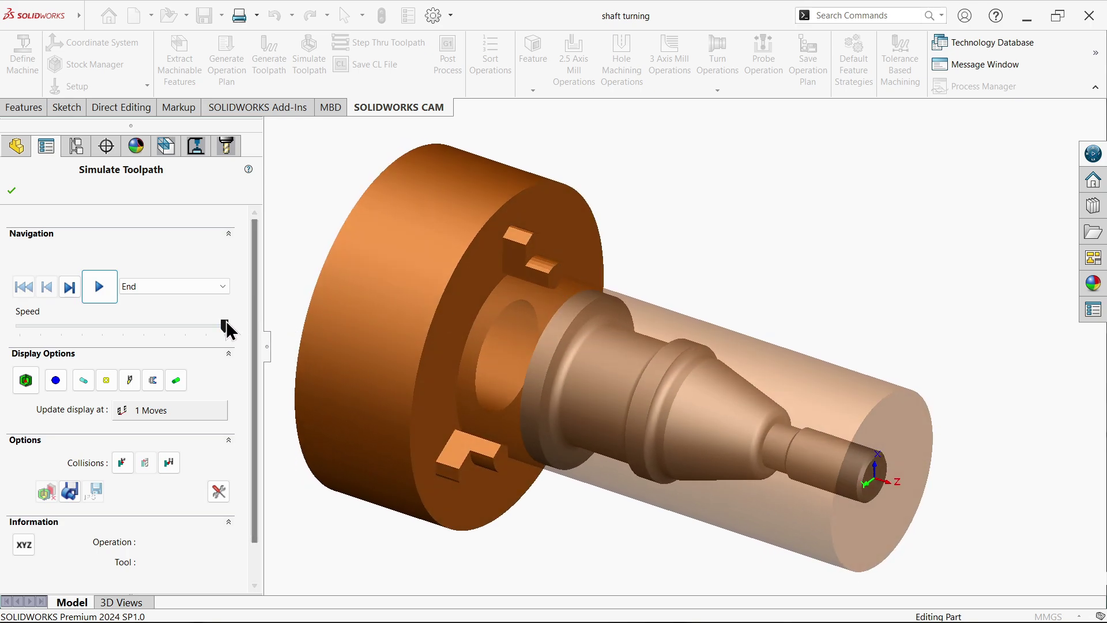
Step: Set the simulation's stock display to Translucent Display so the orange shaft shows through
{"action": "left_click", "coordinate": [24, 380]}
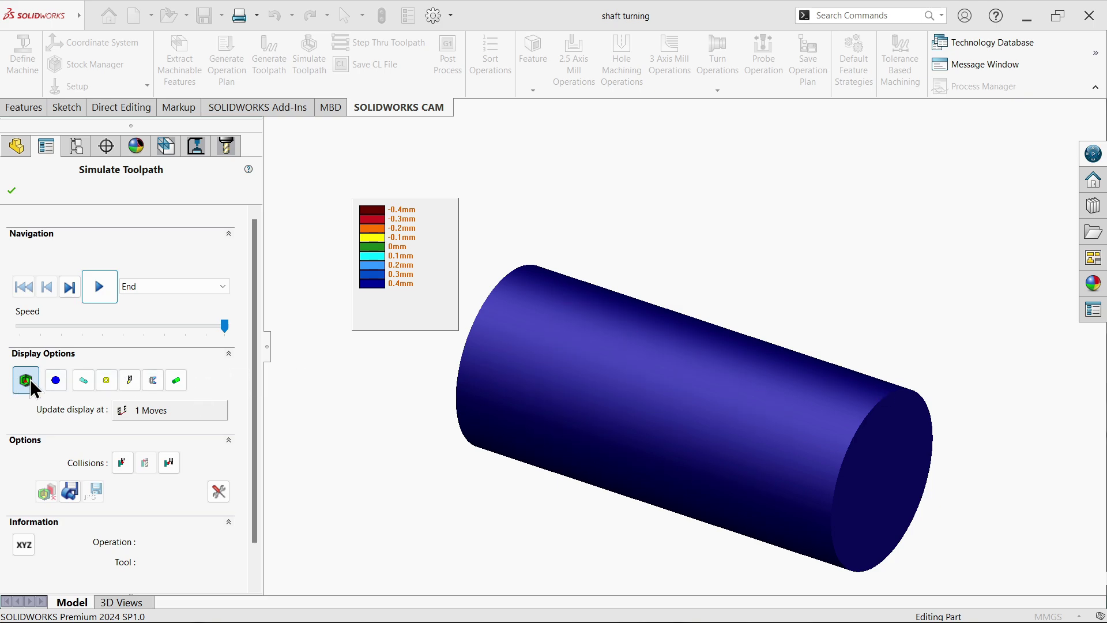
{"action": "left_click", "coordinate": [58, 389]}
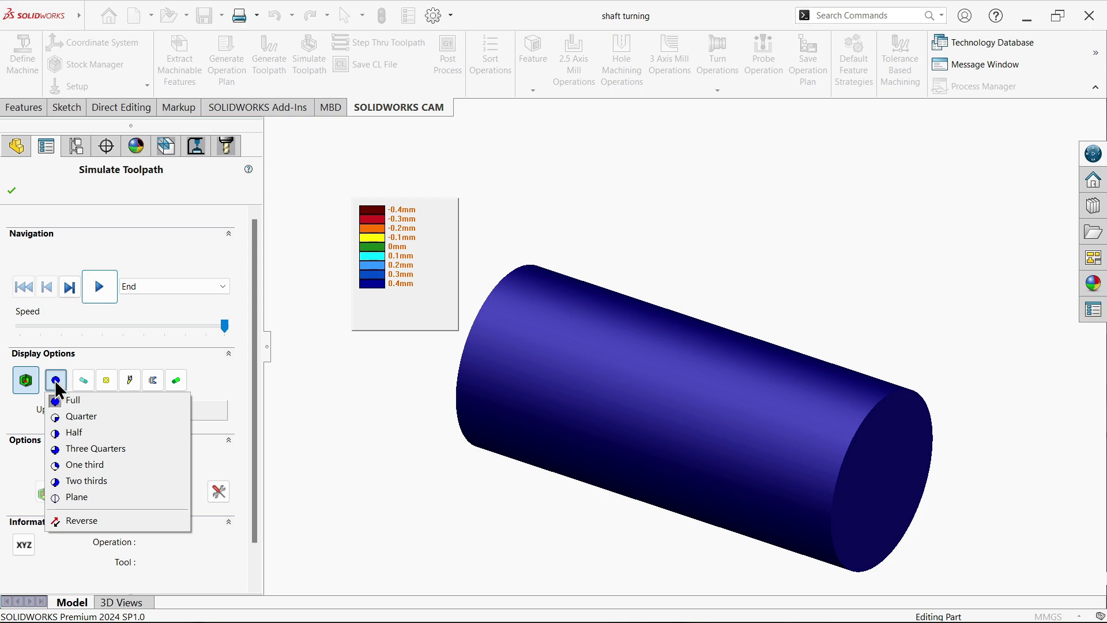
{"action": "left_click", "coordinate": [77, 352]}
{"action": "left_click", "coordinate": [78, 353]}
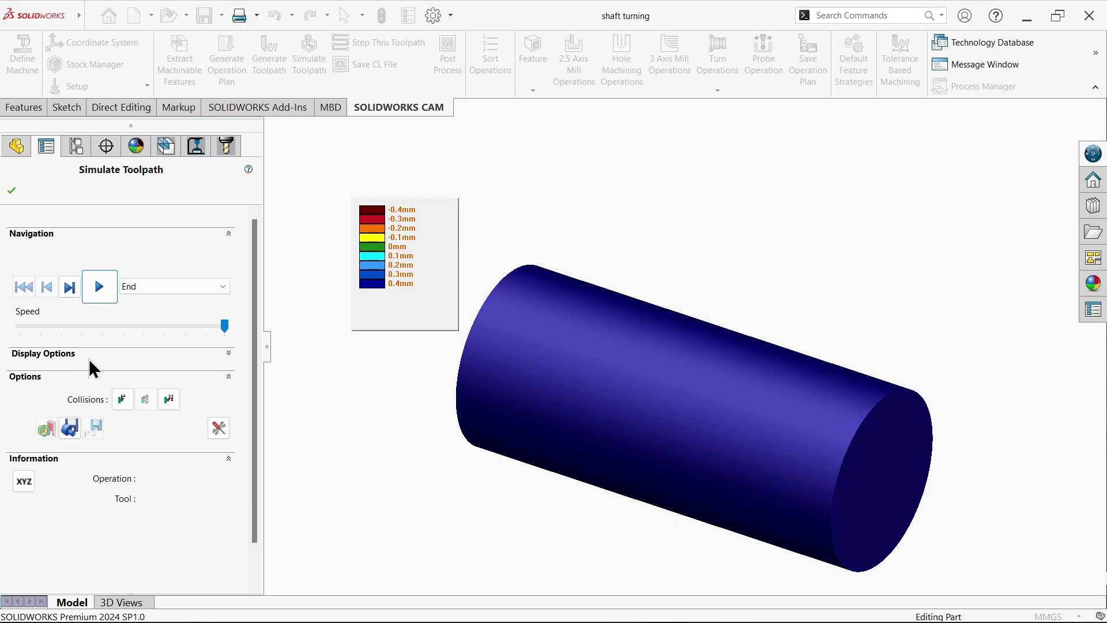
{"action": "left_click", "coordinate": [89, 357]}
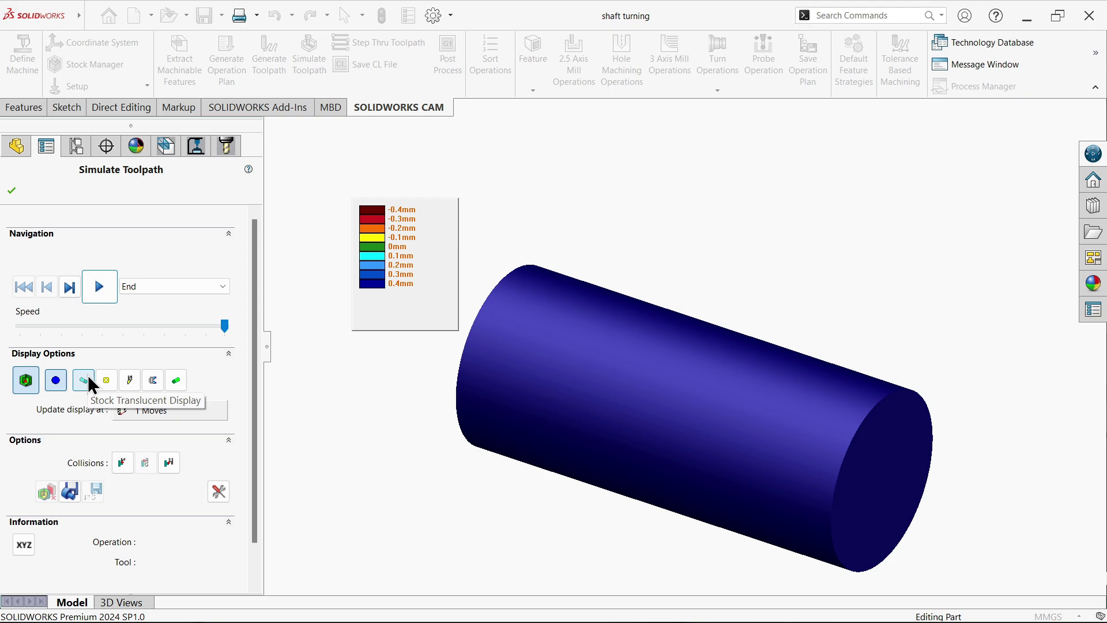
{"action": "left_click", "coordinate": [86, 378]}
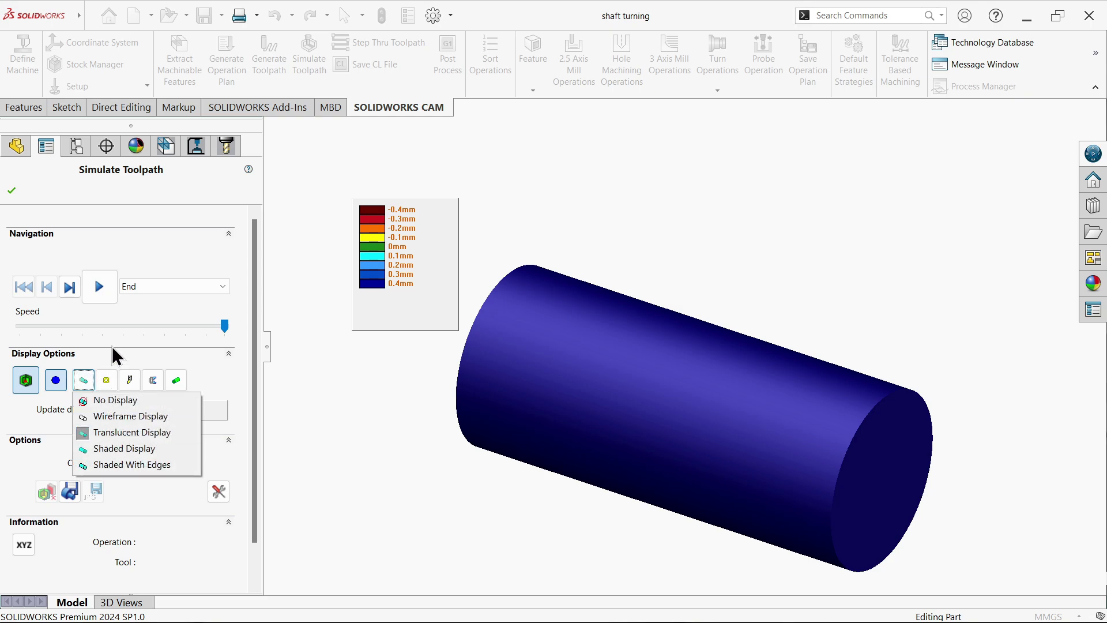
{"action": "left_click", "coordinate": [26, 381]}
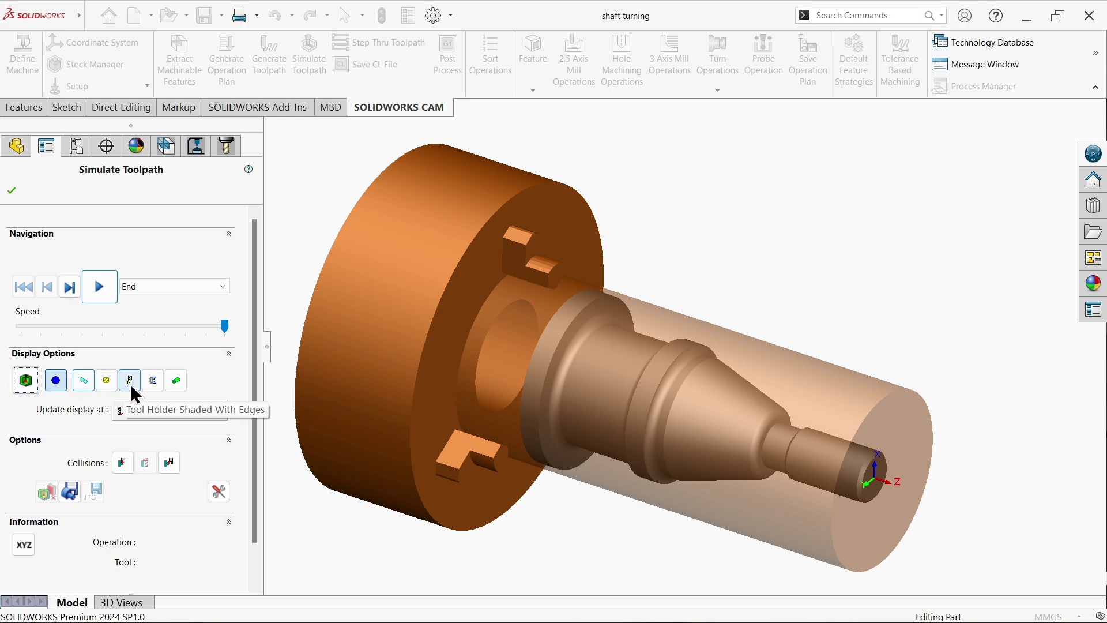
Step: Play the simulation, lower its playback speed, and rewind it to the start
{"action": "left_click", "coordinate": [99, 291]}
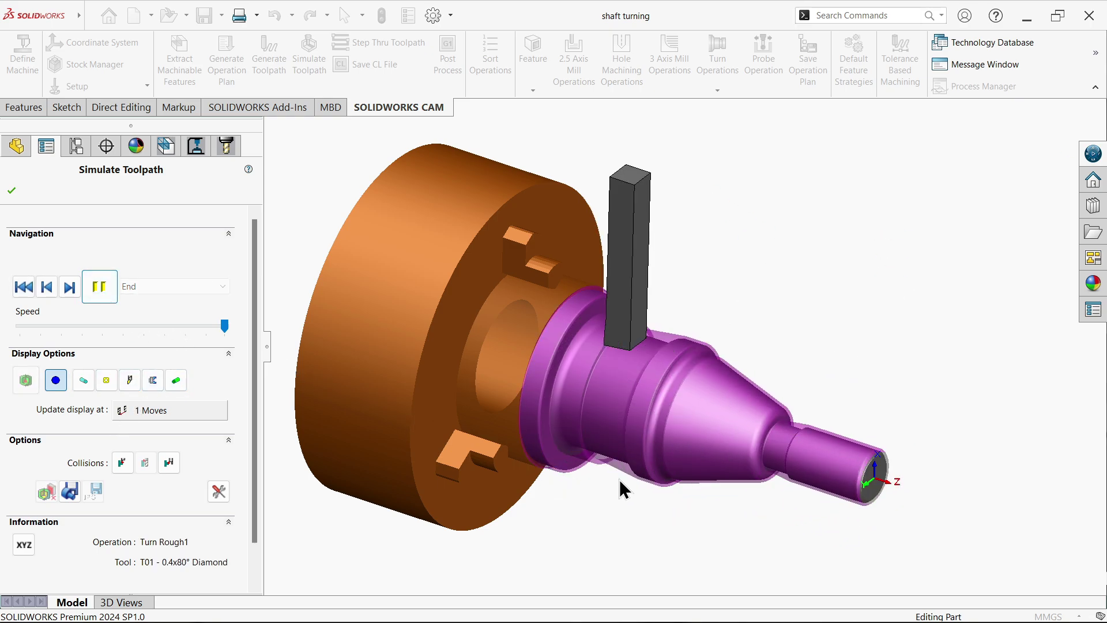
{"action": "scroll", "coordinate": [619, 482], "scroll_direction": "down", "scroll_amount": 2}
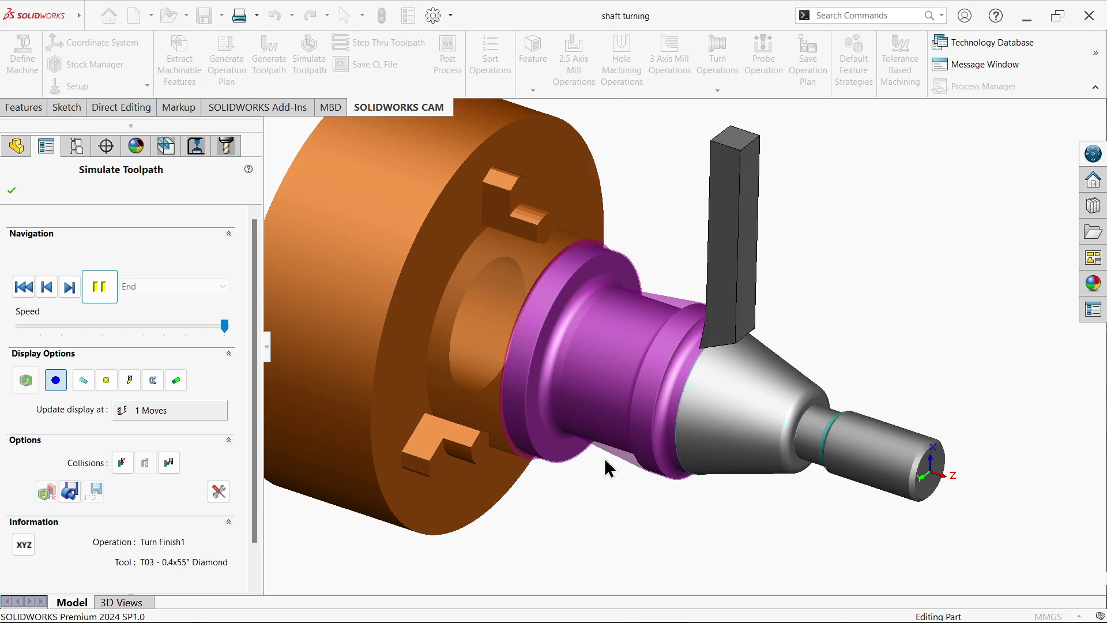
{"action": "middle_click_drag", "start_coordinate": [420, 369], "coordinate": [428, 344]}
{"action": "left_click", "coordinate": [225, 327]}
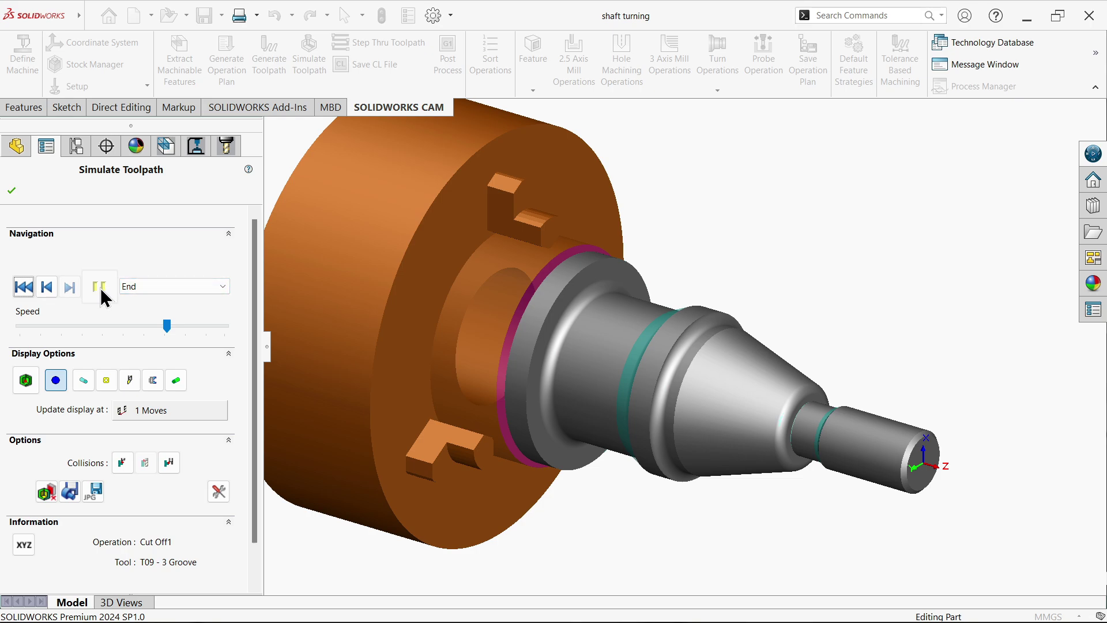
{"action": "left_click", "coordinate": [23, 288]}
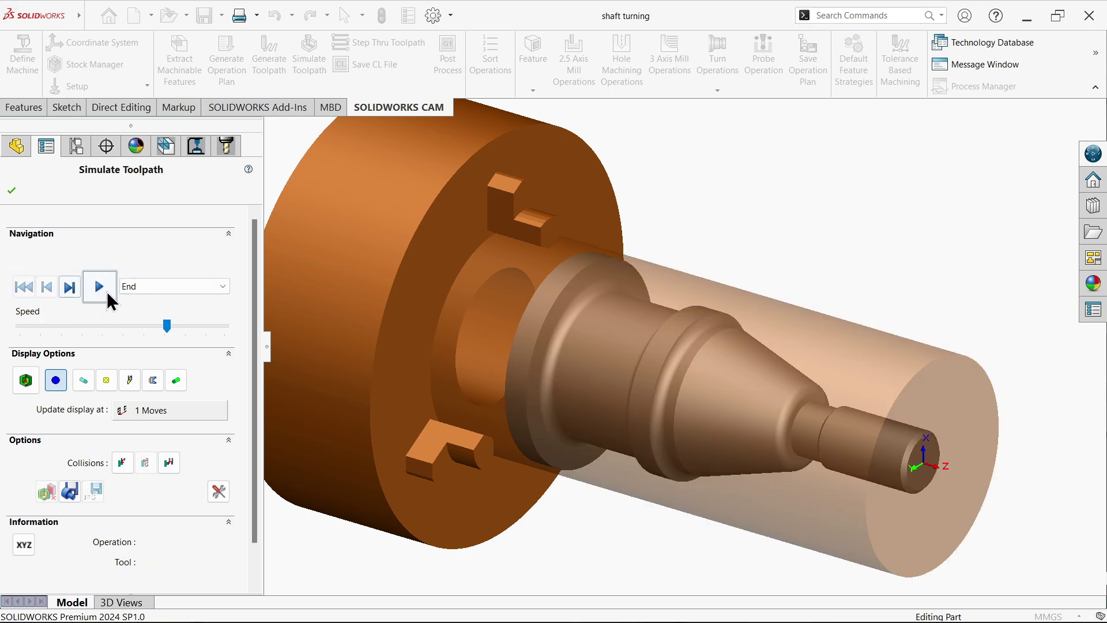
Step: Replay the simulation through Cut Off1 at maximum speed and orbit around the finished shaft
{"action": "left_click", "coordinate": [102, 290]}
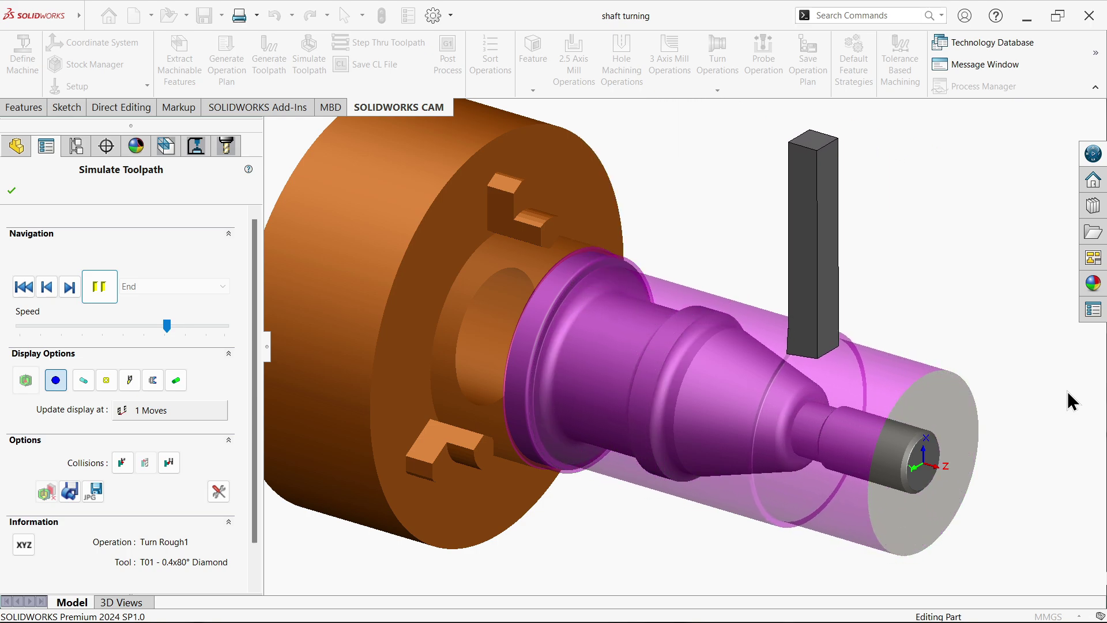
{"action": "left_click", "coordinate": [192, 326]}
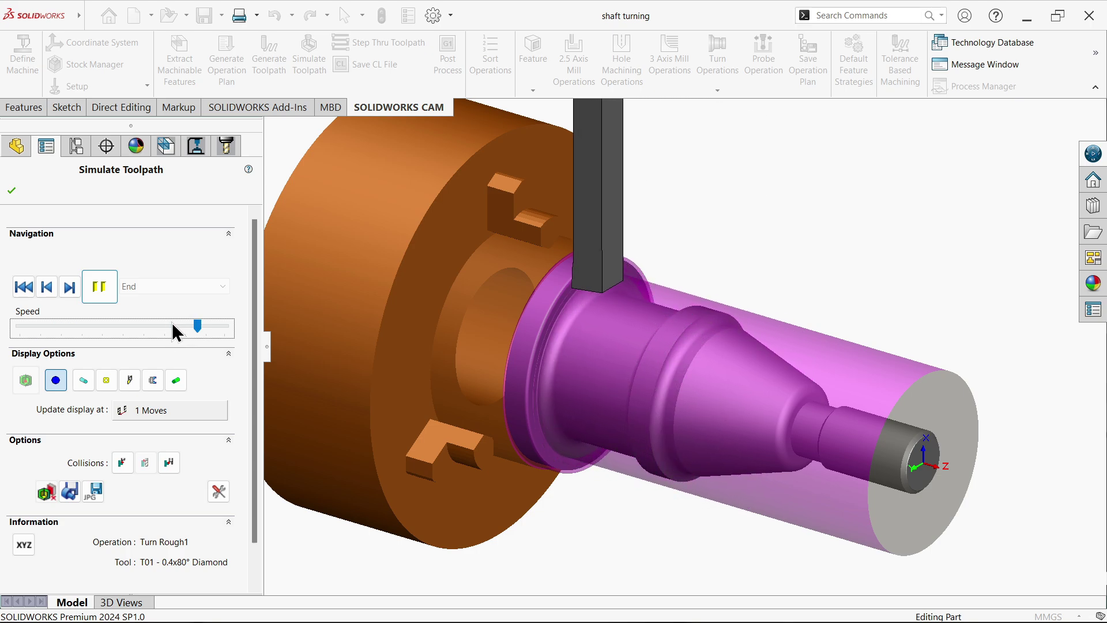
{"action": "left_click", "coordinate": [214, 327]}
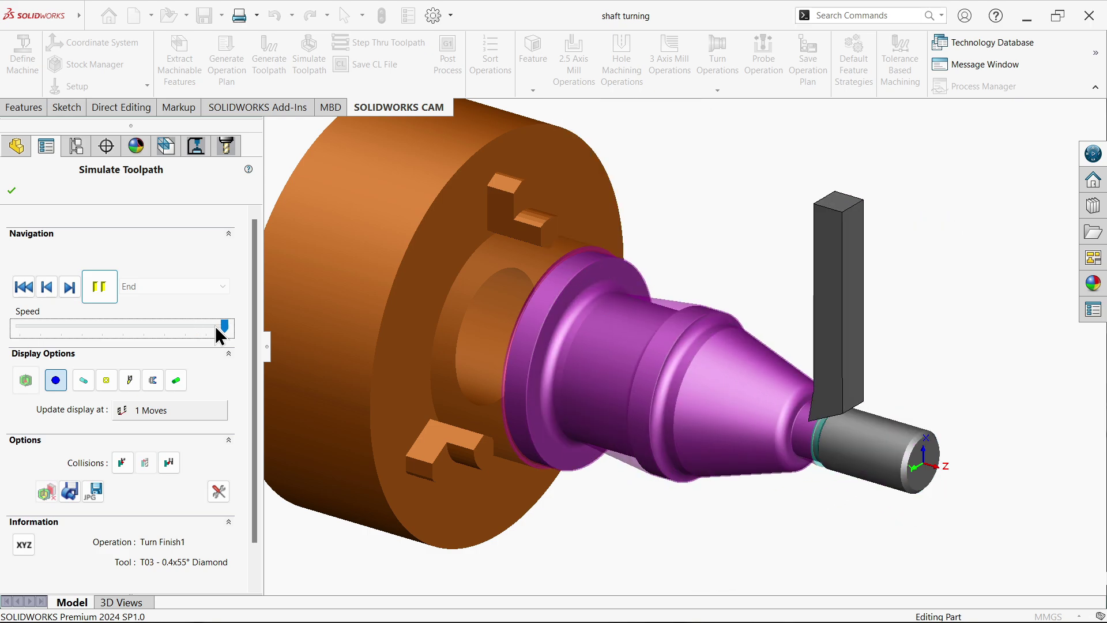
{"action": "left_click", "coordinate": [215, 326]}
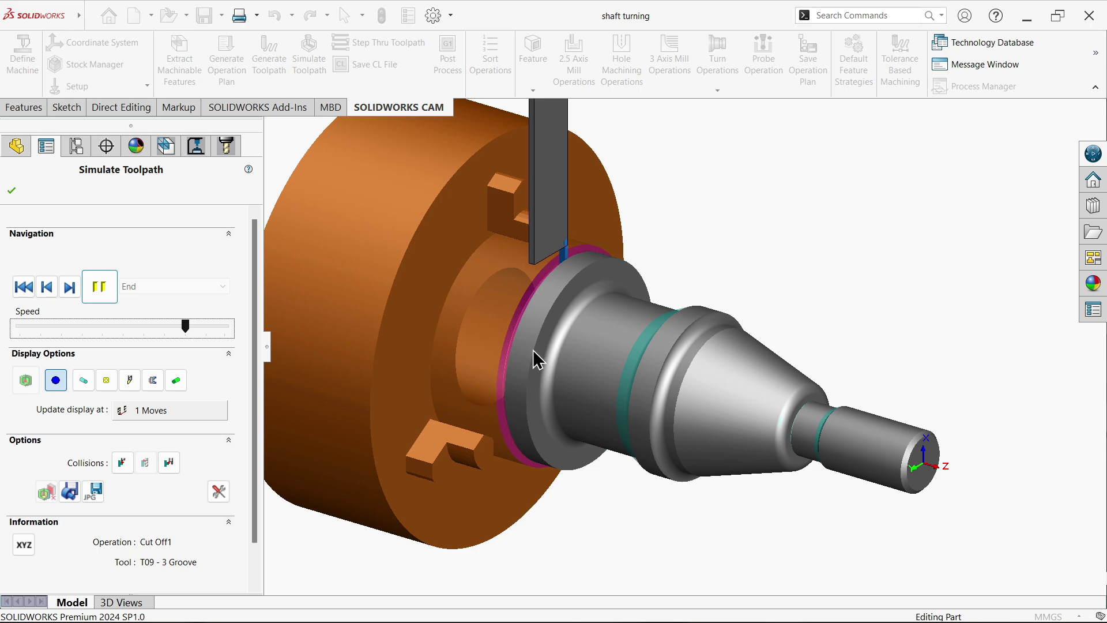
{"action": "scroll", "coordinate": [533, 350], "scroll_direction": "up", "scroll_amount": 1}
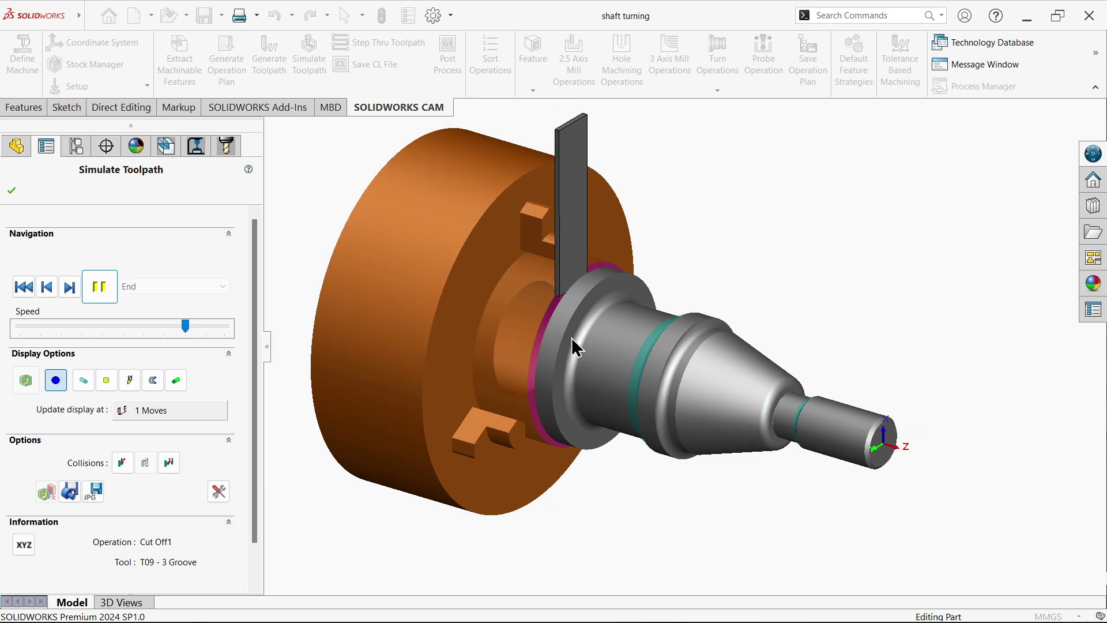
{"action": "left_click", "coordinate": [225, 329]}
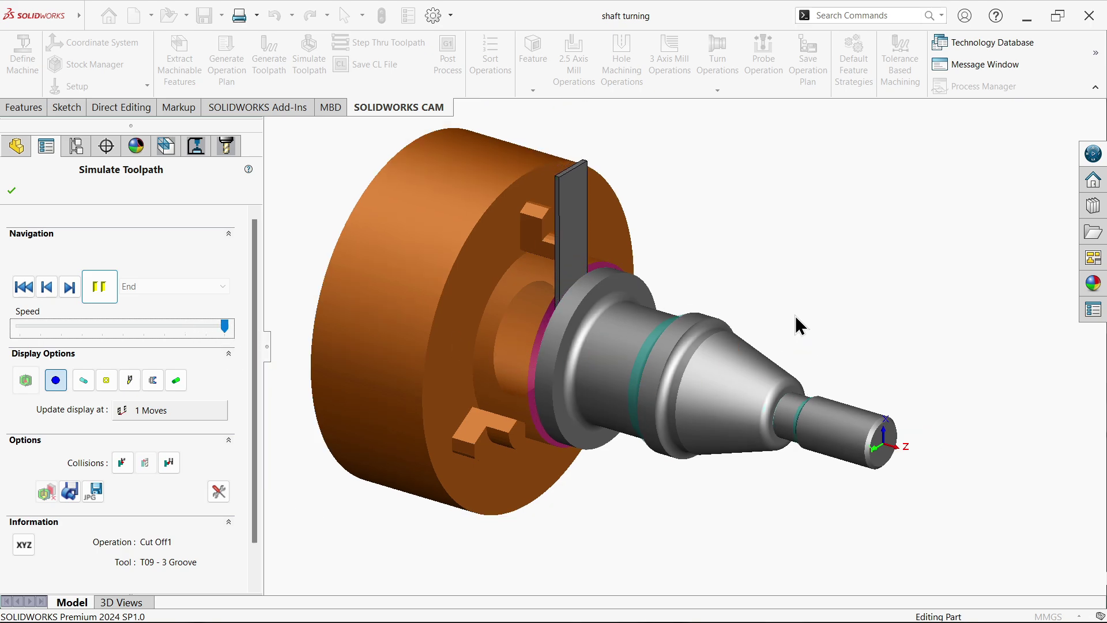
{"action": "mouse_move", "coordinate": [796, 325]}
{"action": "middle_mouse_down"}
{"action": "mouse_move", "coordinate": [842, 314]}
{"action": "mouse_move", "coordinate": [784, 311]}
{"action": "middle_mouse_up"}
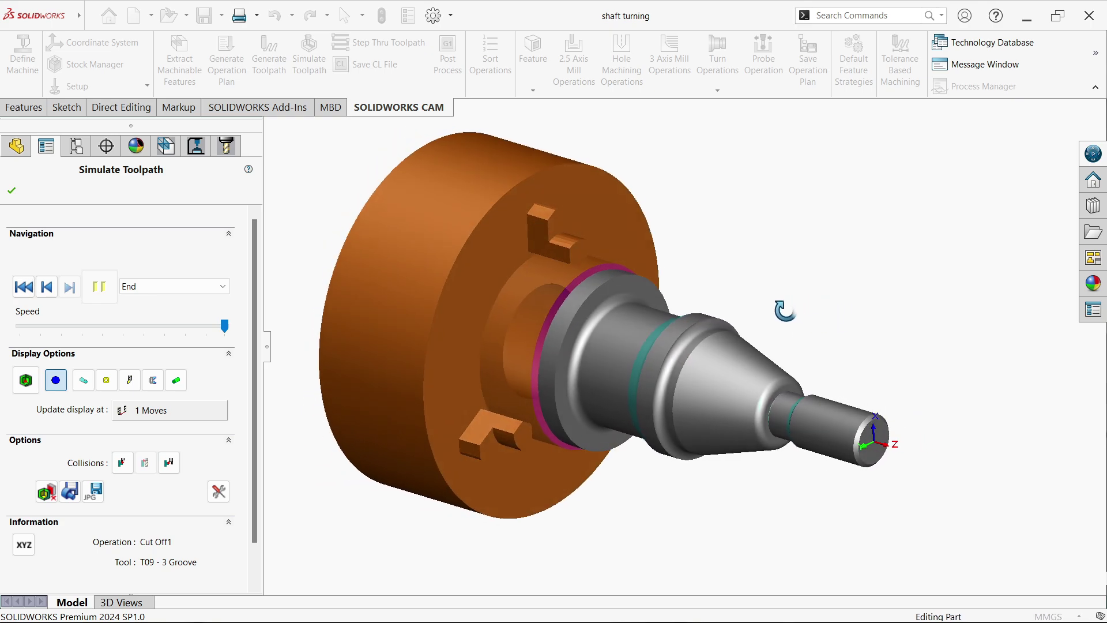
Step: Close the simulation and save post output 'shaft turning' as T2Axis-Tutorial (*.txt) on the Desktop
{"action": "left_click", "coordinate": [12, 190]}
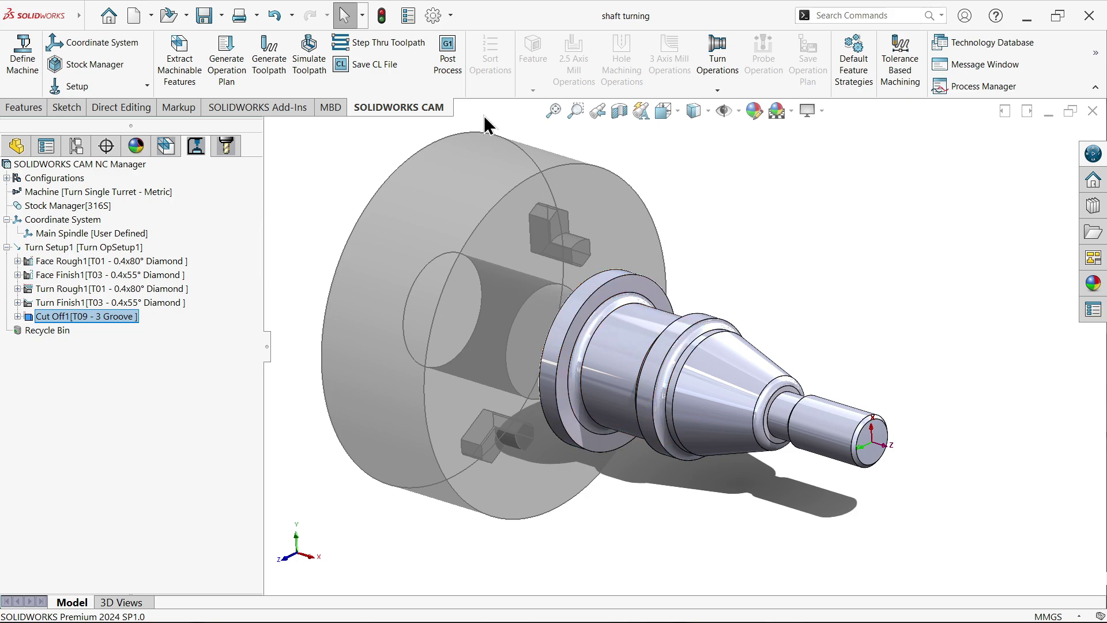
{"action": "left_click", "coordinate": [444, 75]}
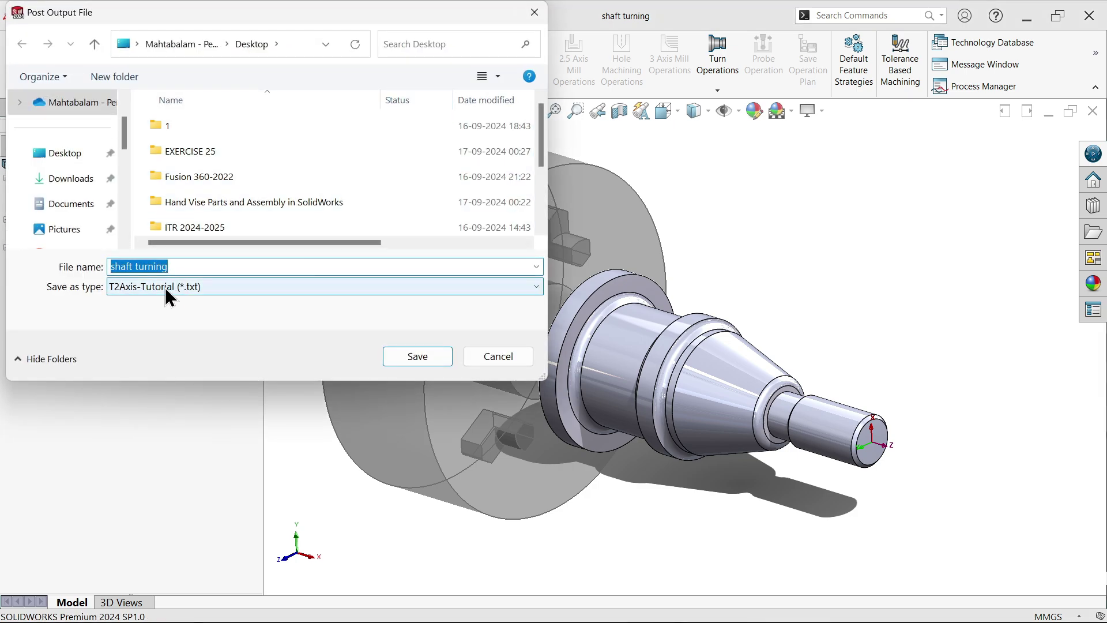
{"action": "left_click", "coordinate": [157, 286]}
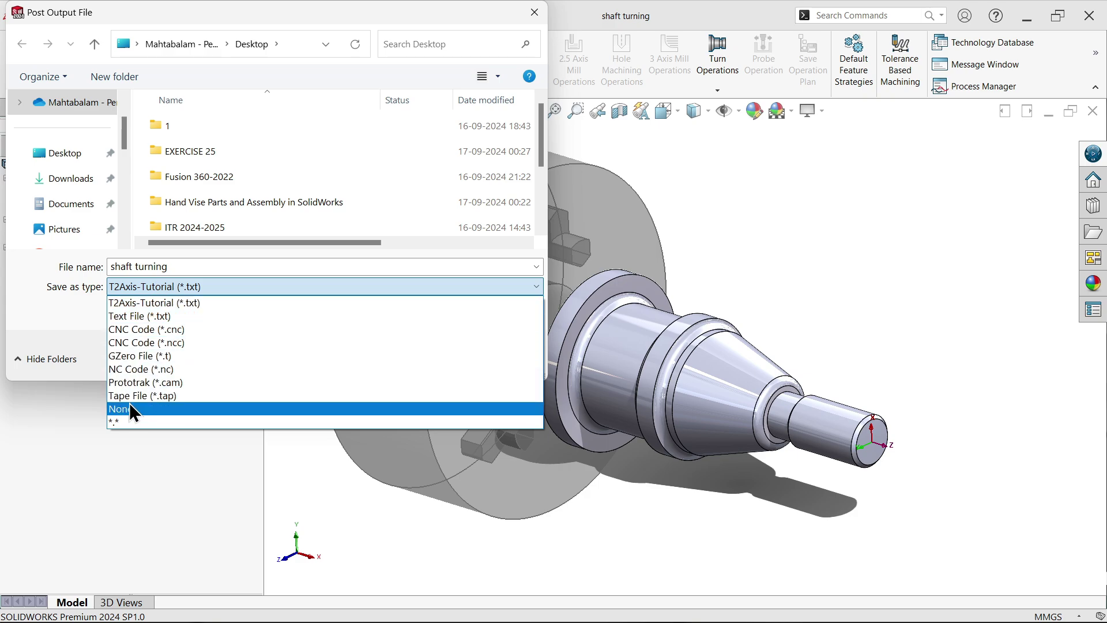
{"action": "left_click", "coordinate": [83, 325]}
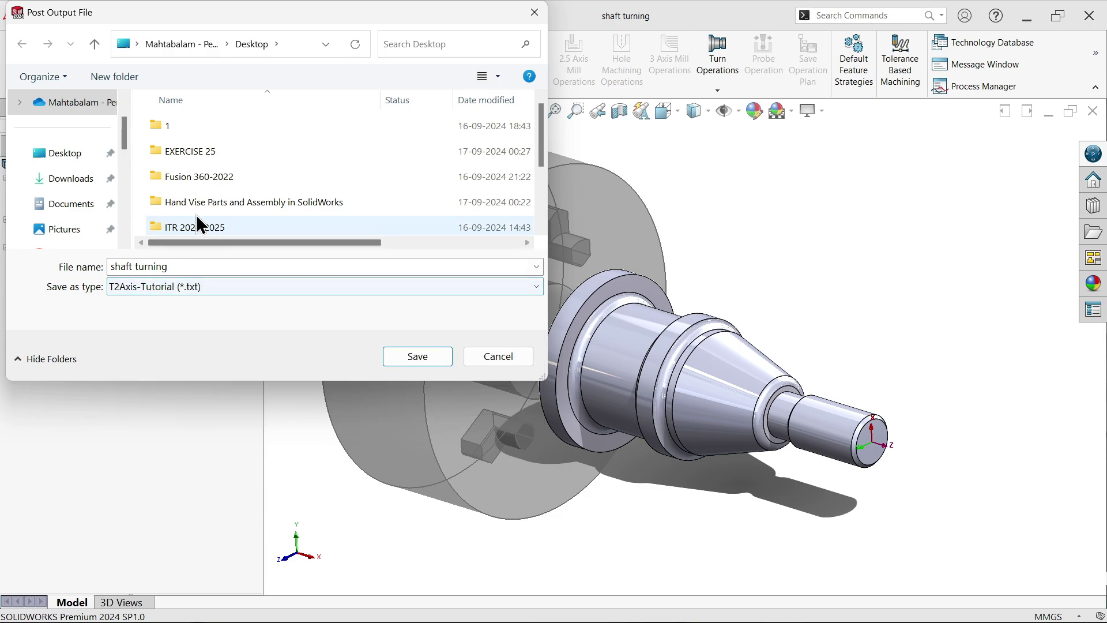
{"action": "left_click", "coordinate": [423, 360]}
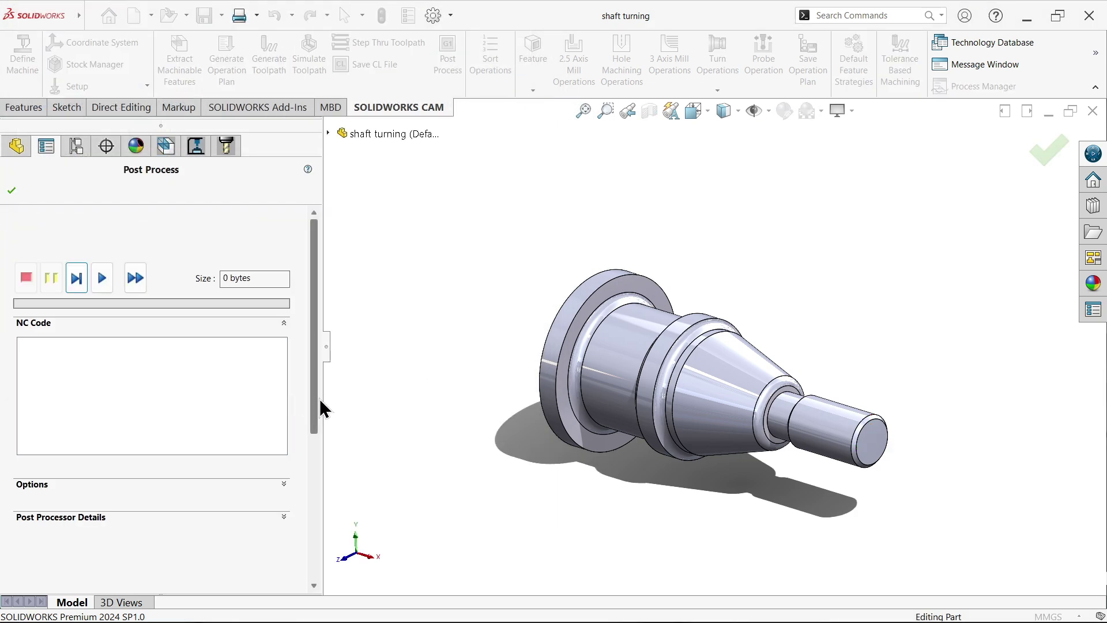
Step: Post-process with Open G-Code file enabled, producing 5271 bytes of NC code in the NC Editor
{"action": "left_click_drag", "start_coordinate": [314, 406], "coordinate": [316, 525]}
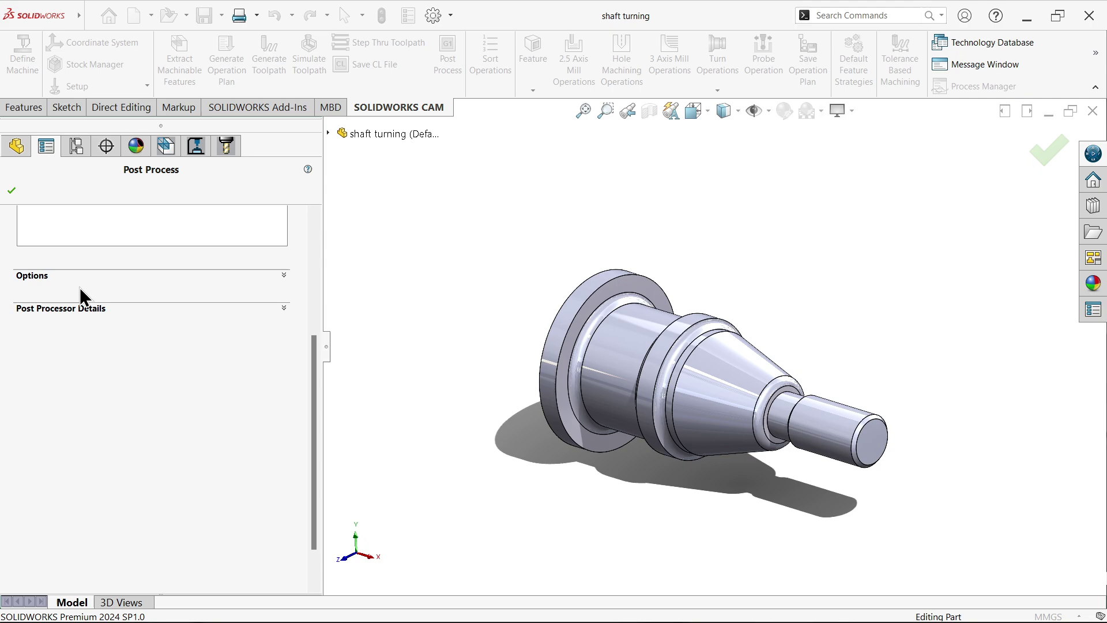
{"action": "left_click", "coordinate": [46, 278]}
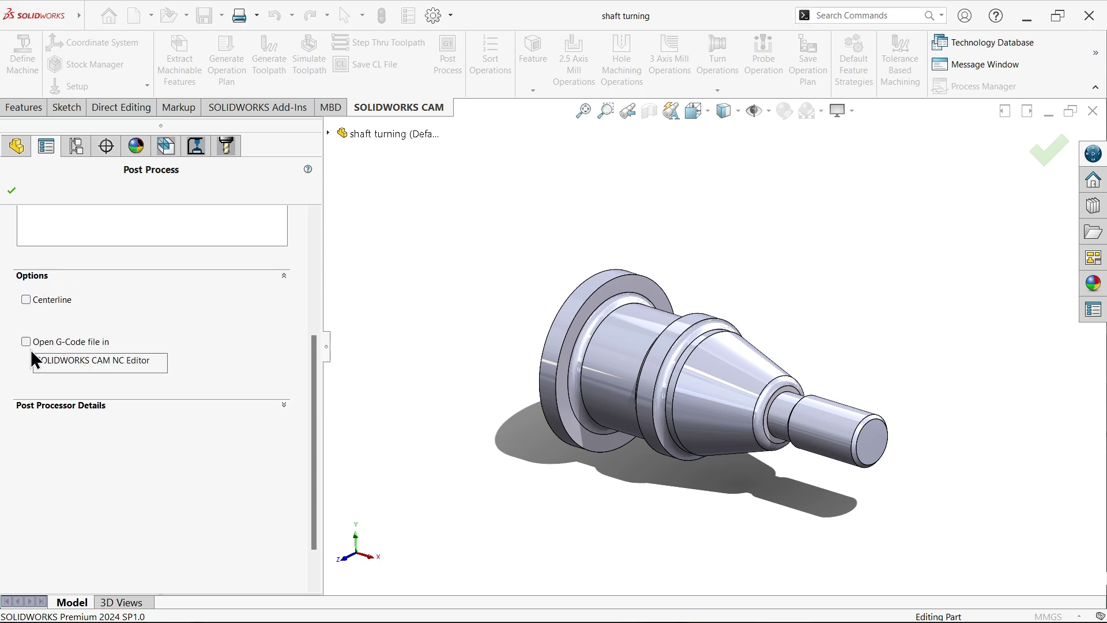
{"action": "left_click", "coordinate": [26, 342]}
{"action": "left_click_drag", "start_coordinate": [314, 425], "coordinate": [301, 303]}
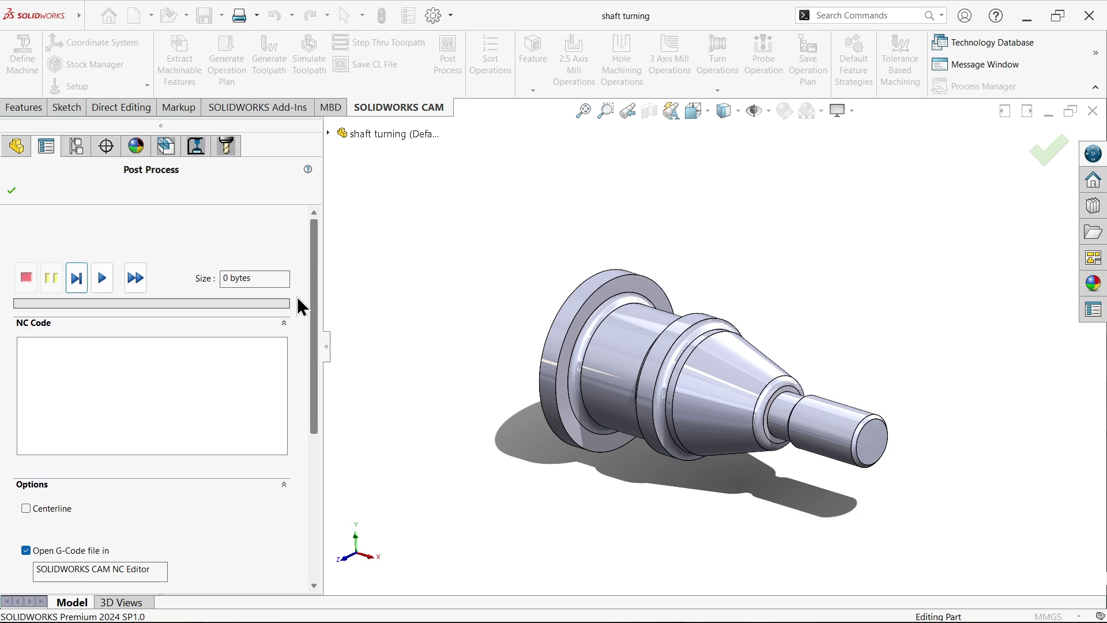
{"action": "left_click", "coordinate": [102, 279]}
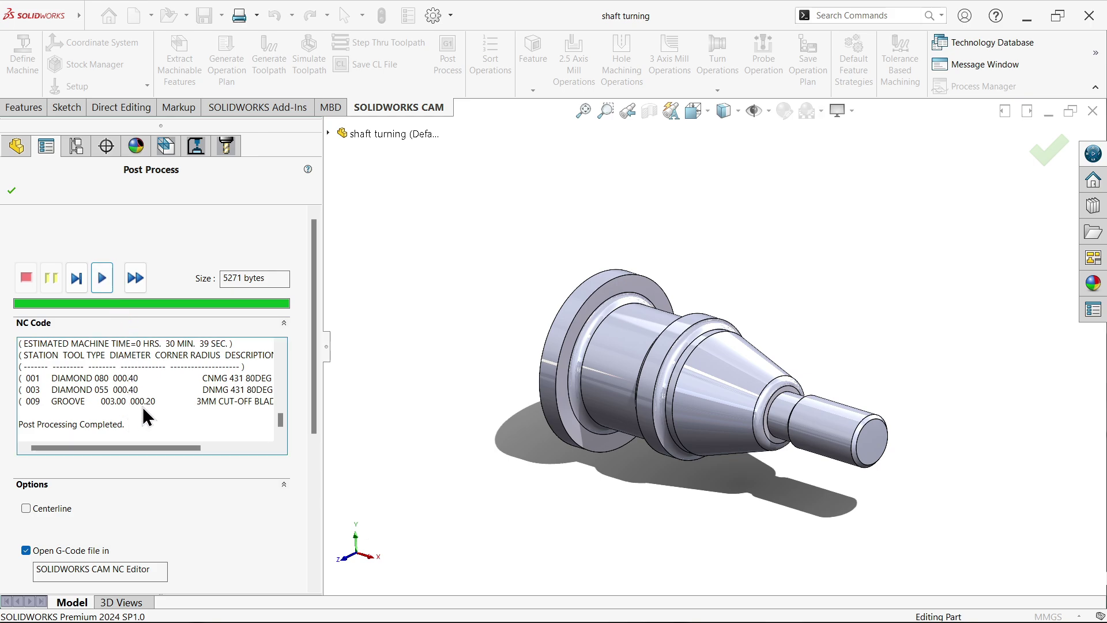
{"action": "left_click", "coordinate": [12, 193]}
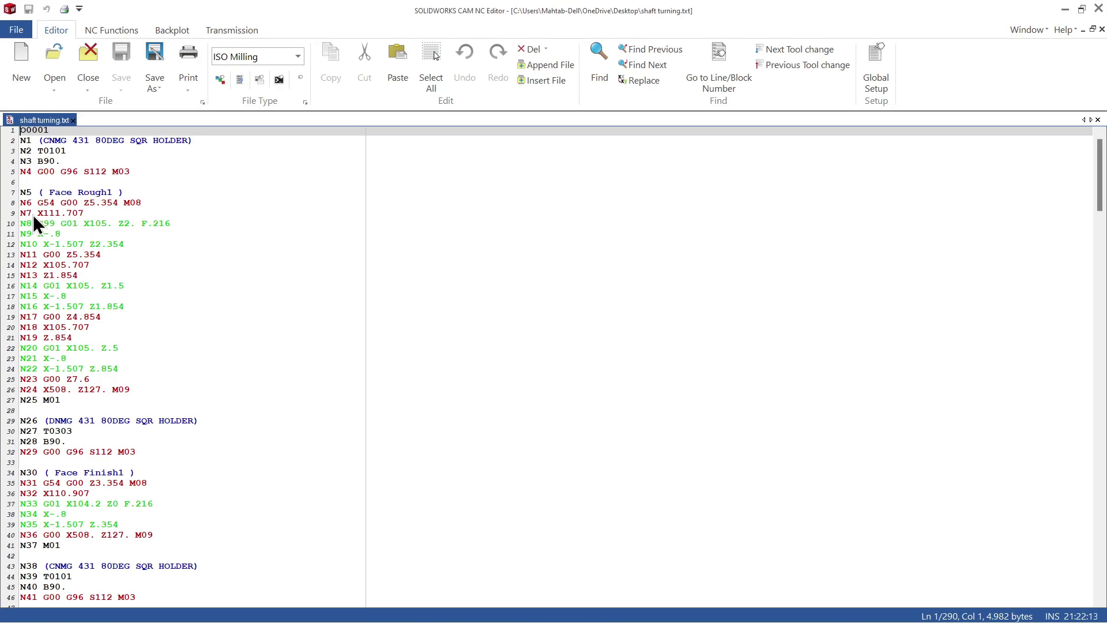
Step: Scroll through the shaft turning.txt G-code in the NC Editor and back to the top
{"action": "scroll", "coordinate": [183, 240], "scroll_direction": "down", "scroll_amount": 20}
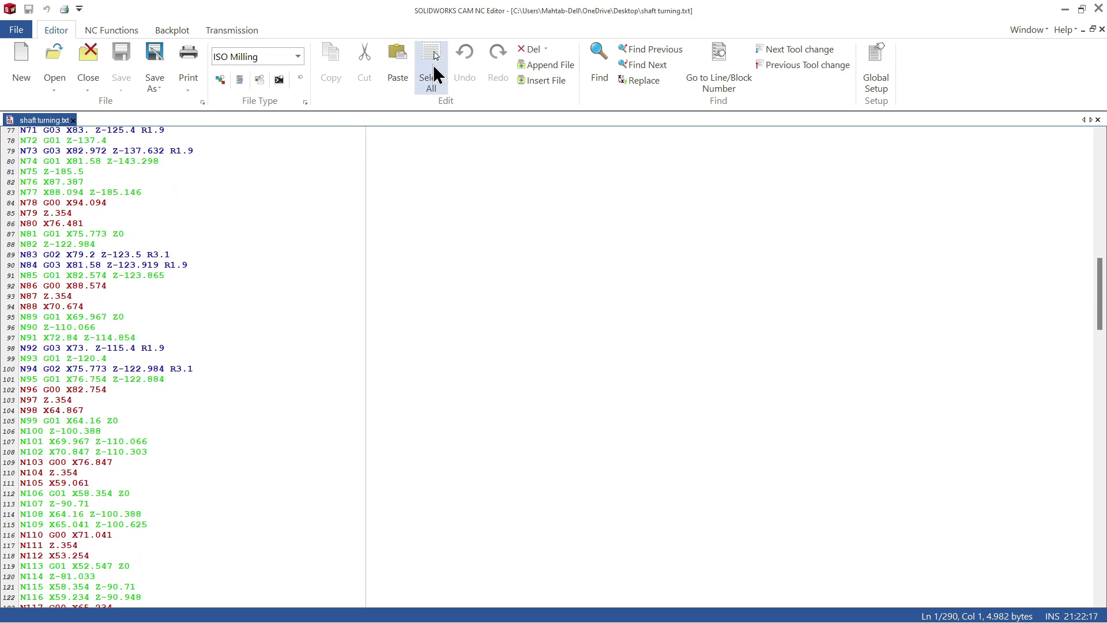
{"action": "scroll", "coordinate": [117, 253], "scroll_direction": "down", "scroll_amount": 11}
{"action": "scroll", "coordinate": [107, 282], "scroll_direction": "up", "scroll_amount": 20}
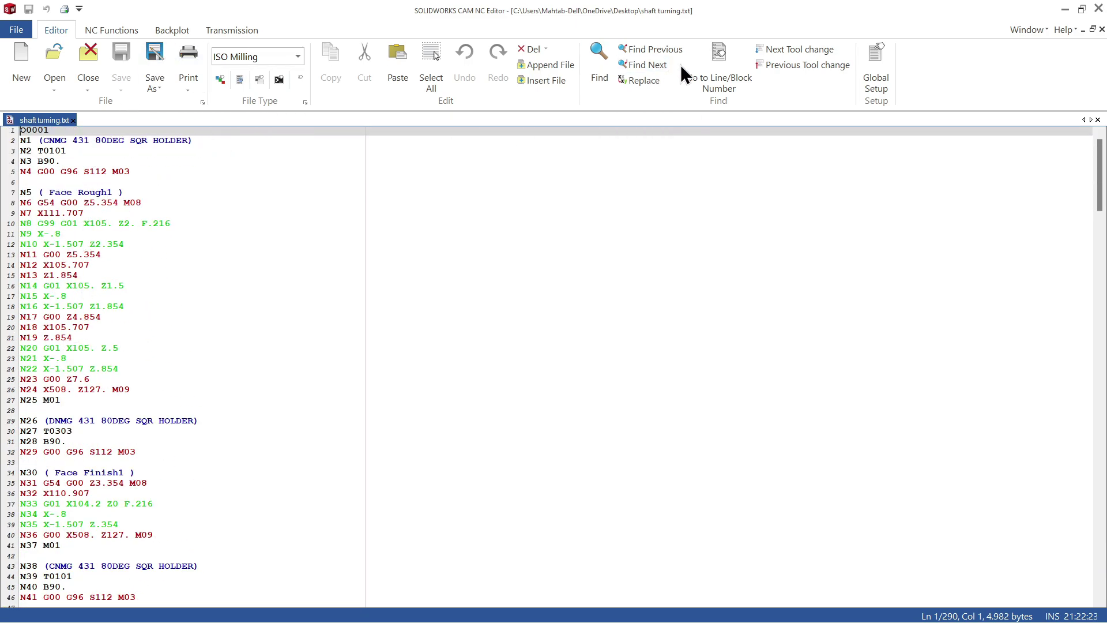
{"action": "left_click", "coordinate": [1065, 10]}
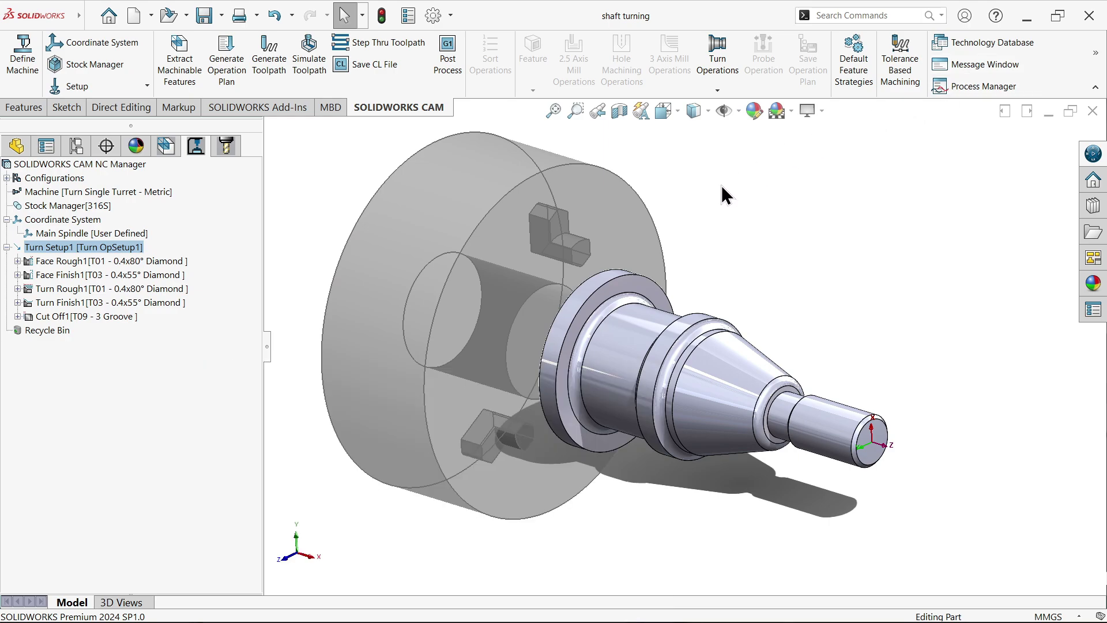